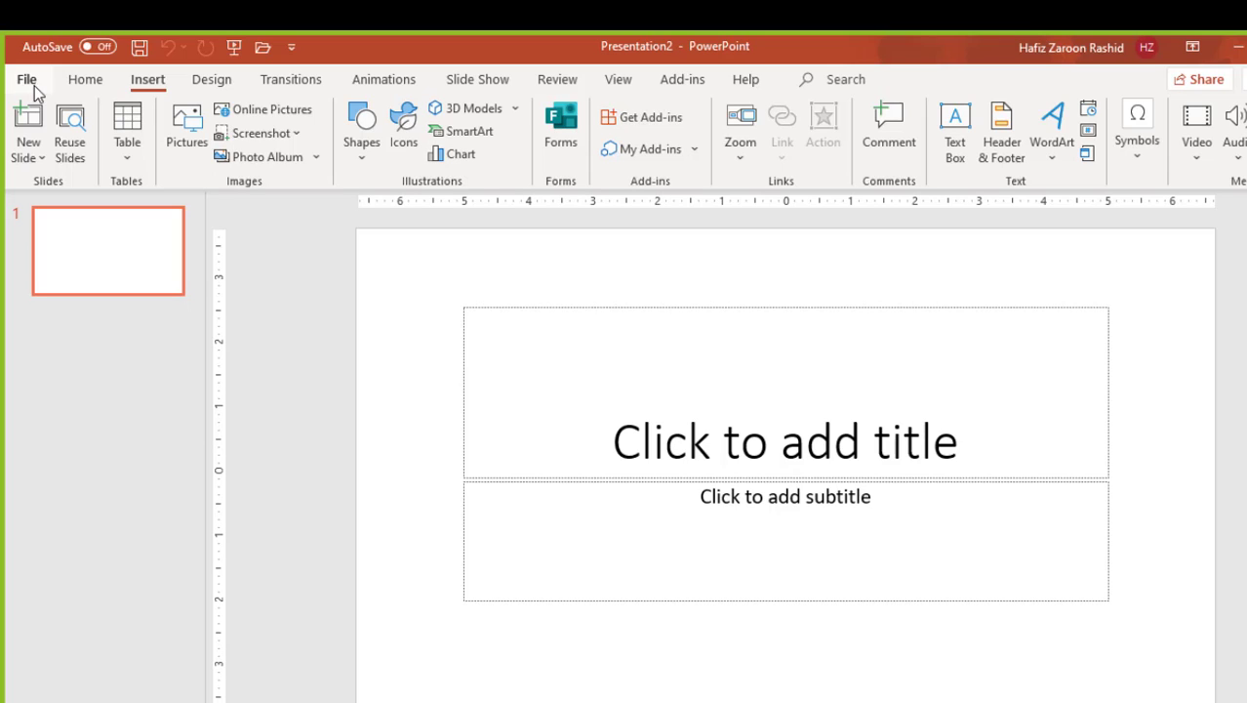
Show the Office Theme layout gallery from the New Slide dropdown on the Insert tab
{"action": "left_click", "coordinate": [97, 80]}
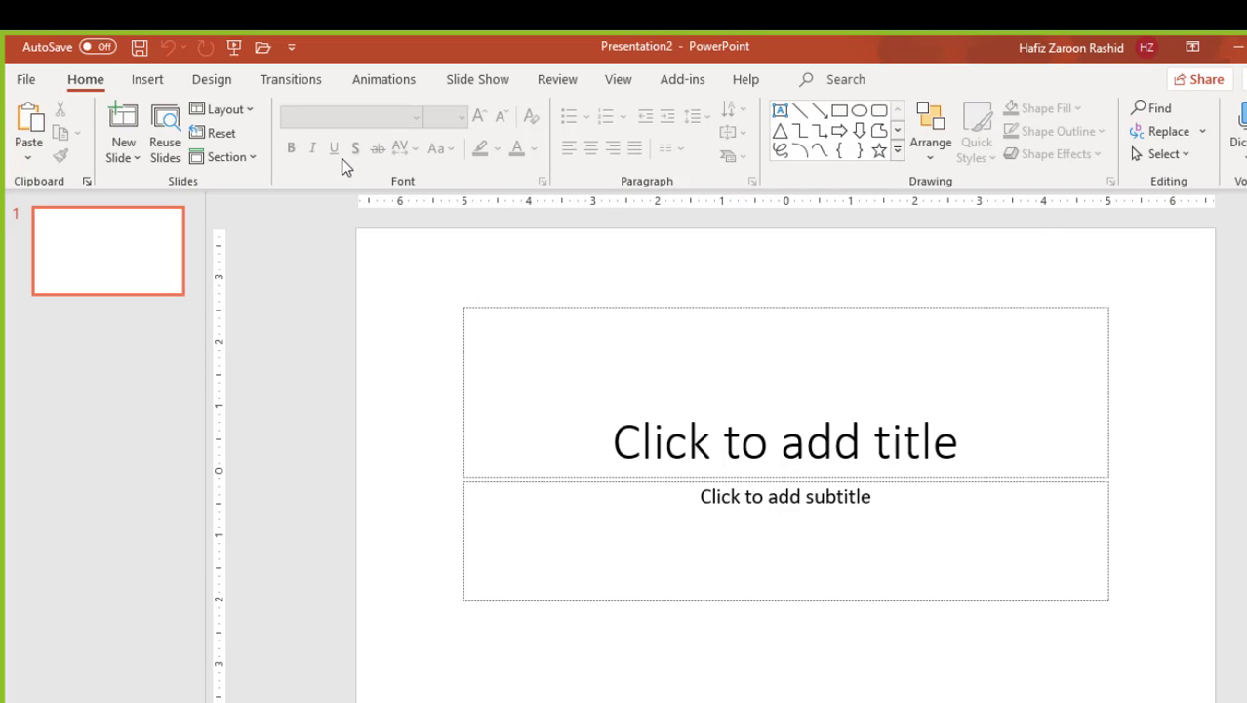
{"action": "left_click", "coordinate": [149, 80]}
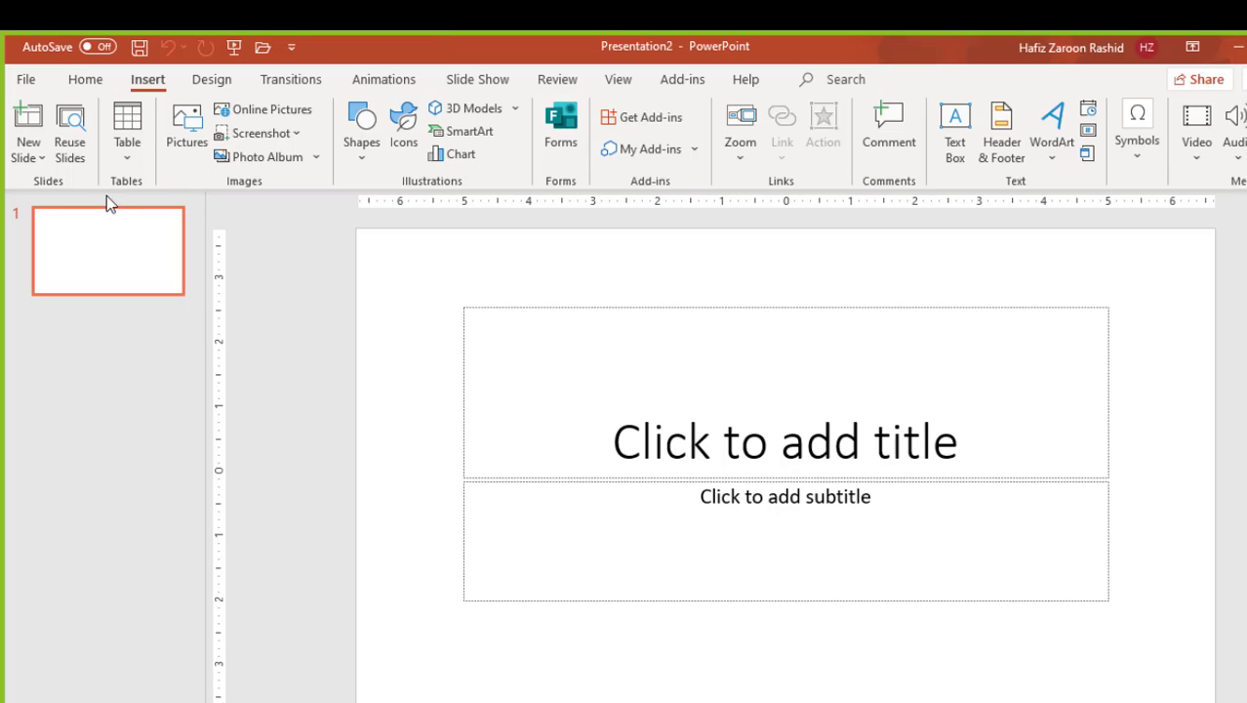
{"action": "left_click", "coordinate": [45, 158]}
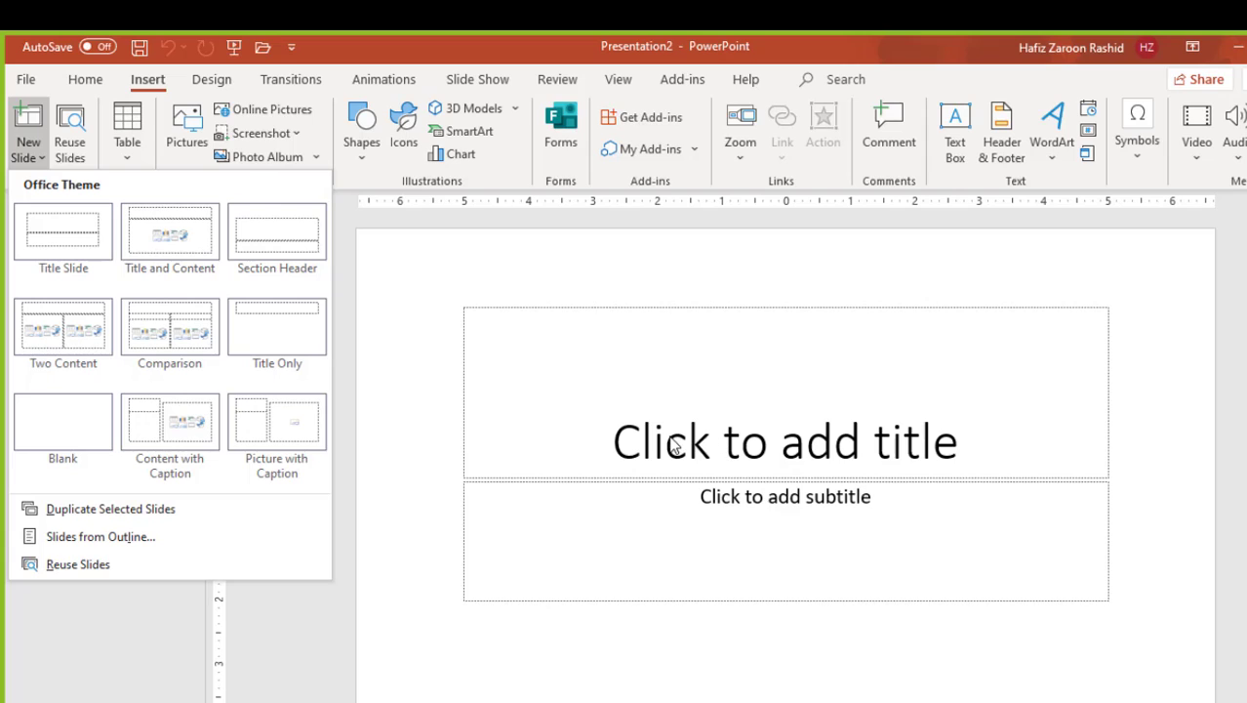
Close the layout gallery and click into the title and subtitle placeholders of slide 1
{"action": "left_click", "coordinate": [538, 411]}
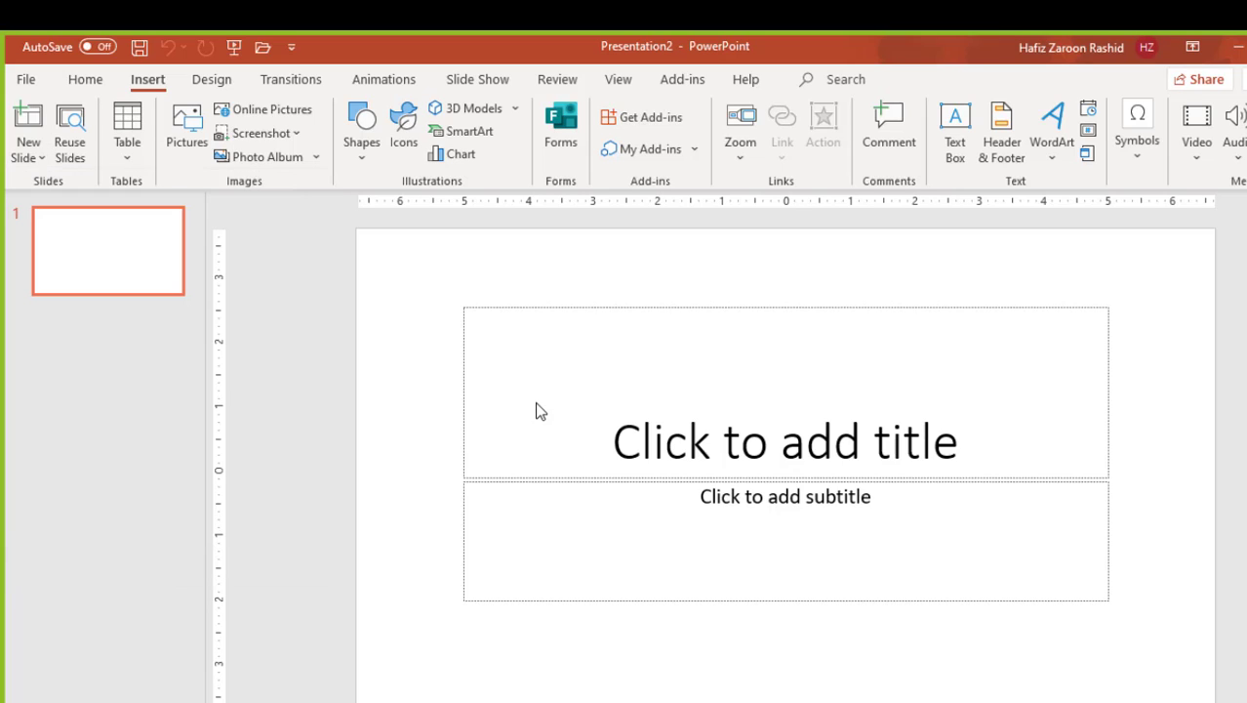
{"action": "left_click", "coordinate": [713, 439]}
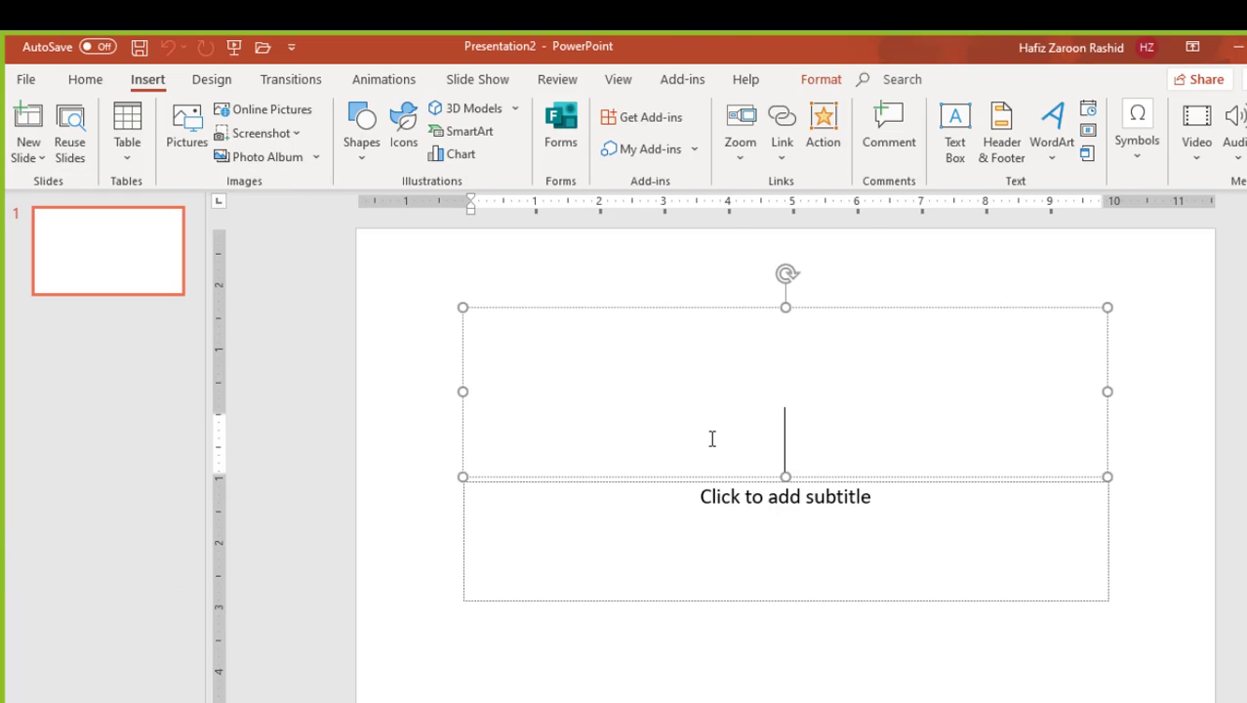
{"action": "left_click", "coordinate": [677, 531]}
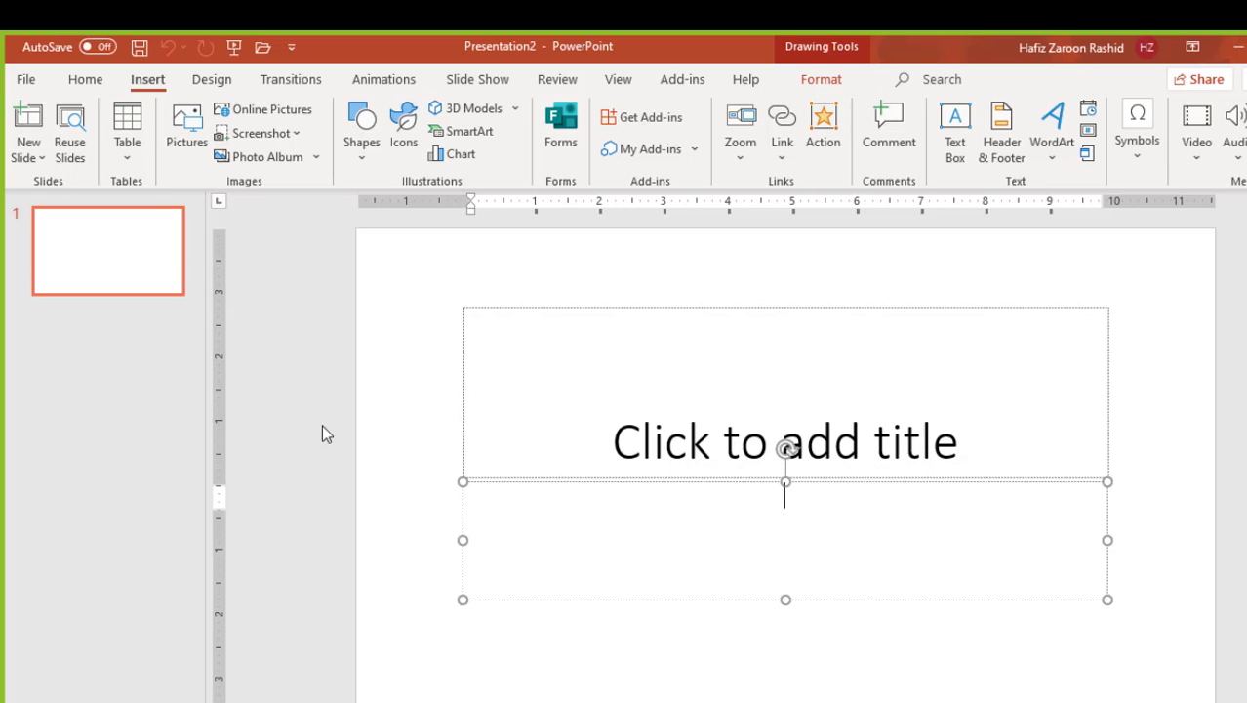
Insert a Two Content slide as slide 2, then review slides 1 and 2
{"action": "left_click", "coordinate": [37, 158]}
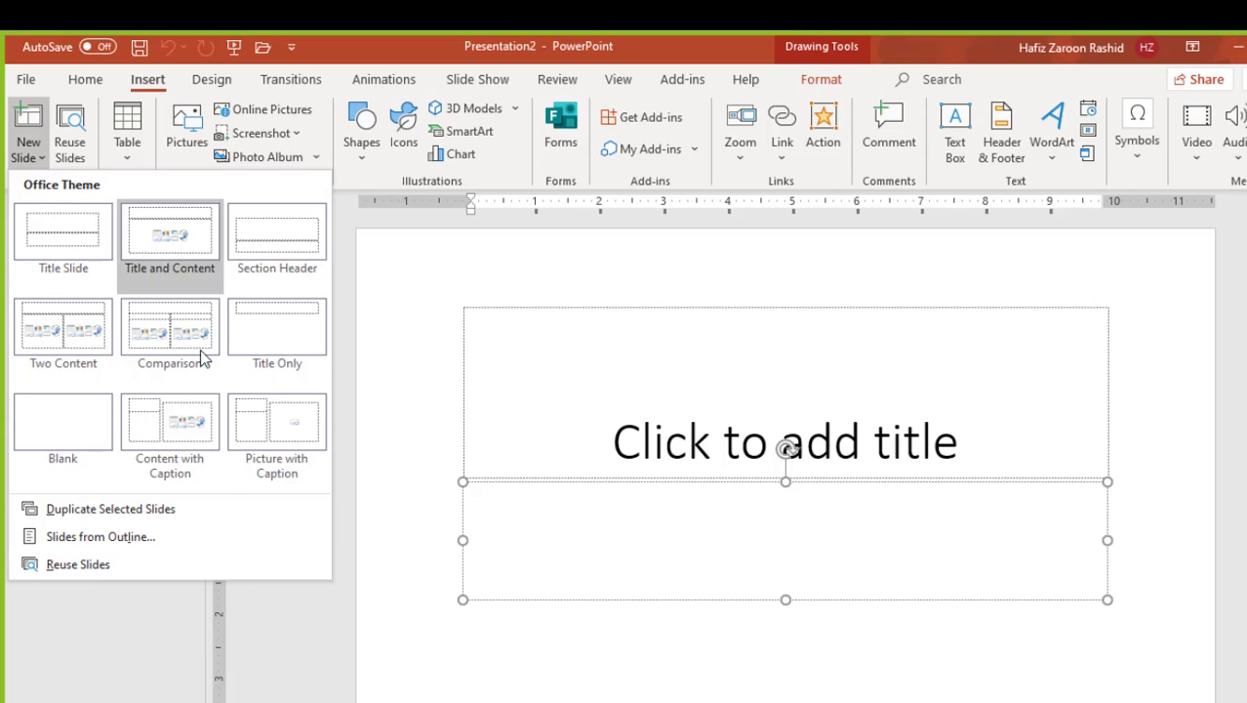
{"action": "left_click", "coordinate": [66, 330]}
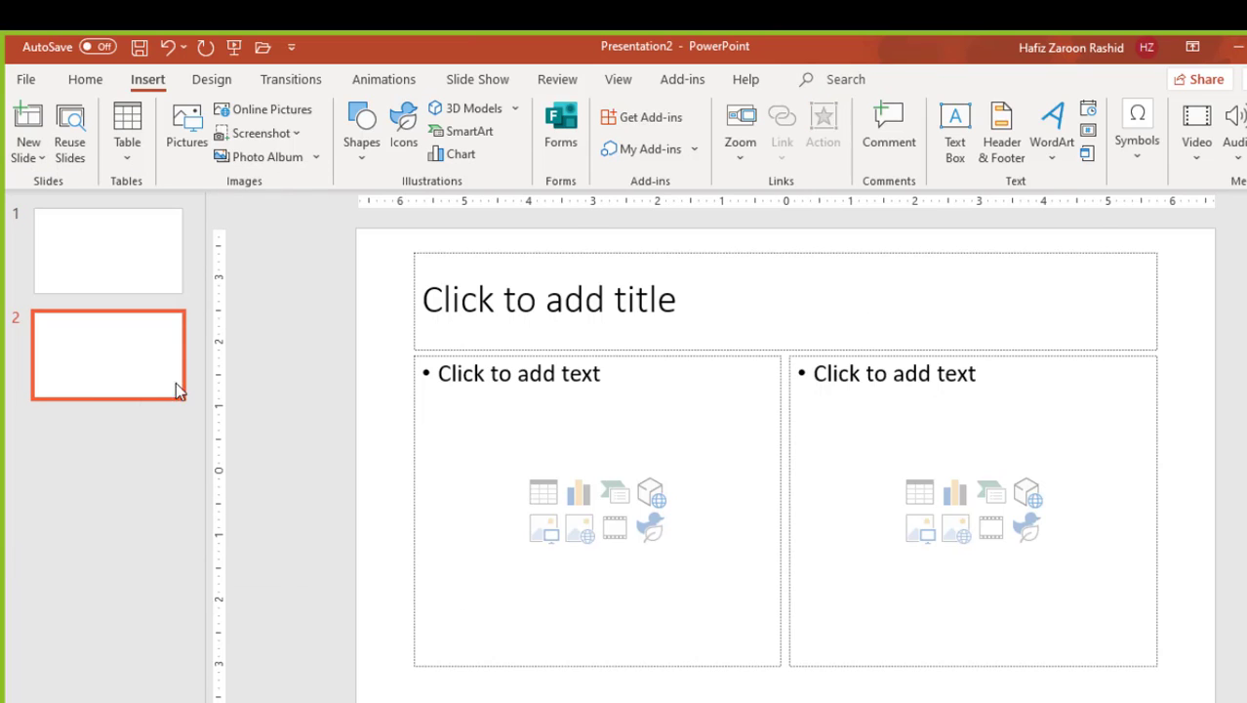
{"action": "left_click", "coordinate": [111, 257]}
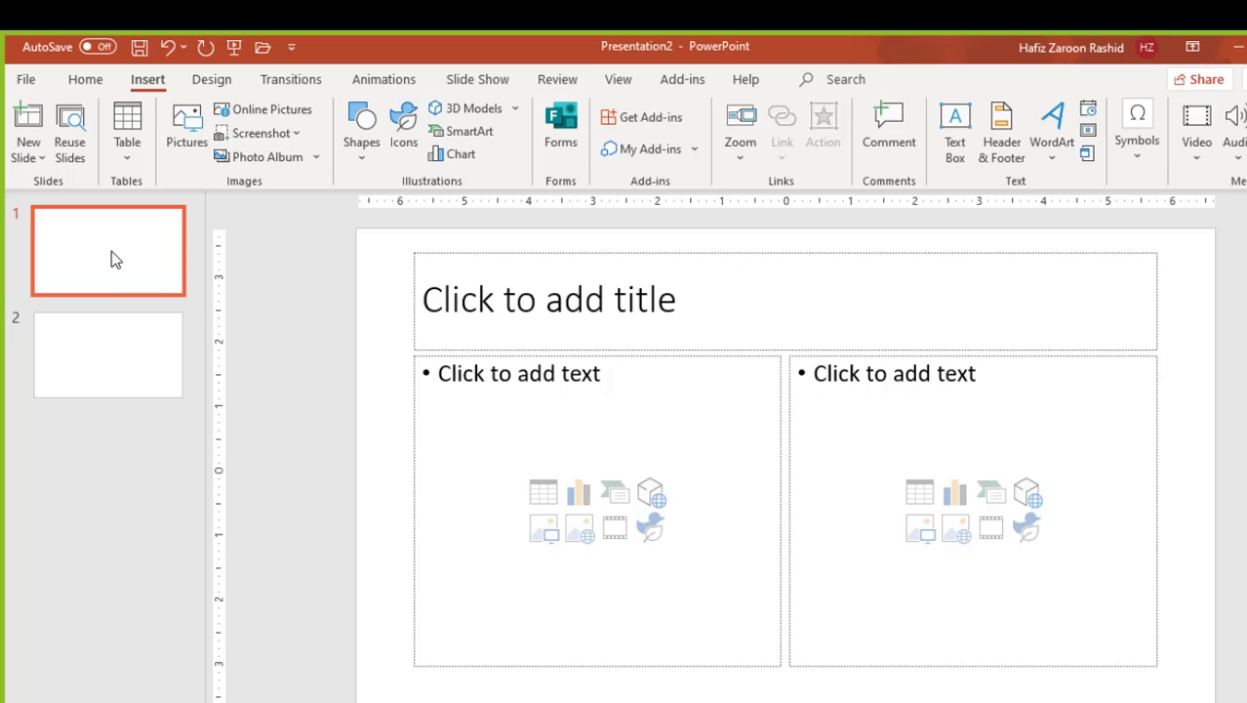
{"action": "left_click", "coordinate": [121, 362]}
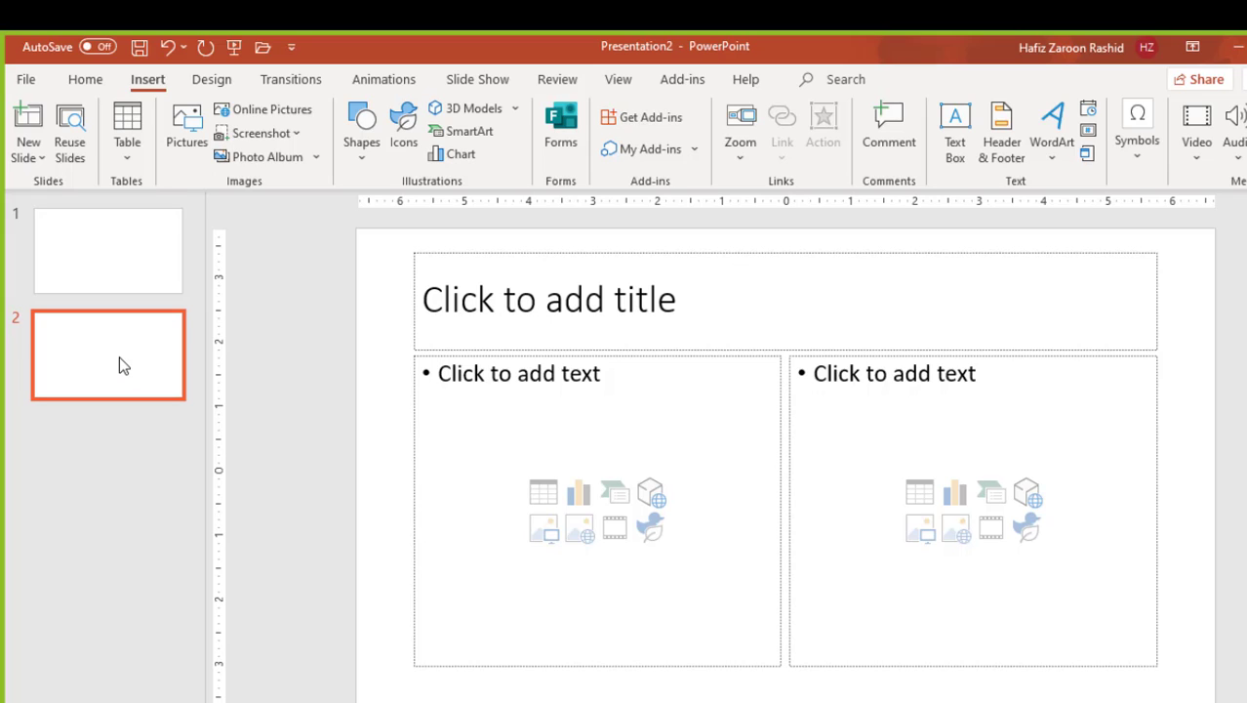
Open Reuse Slides and show the Digital Marketing presentation's slides
{"action": "left_click", "coordinate": [82, 166]}
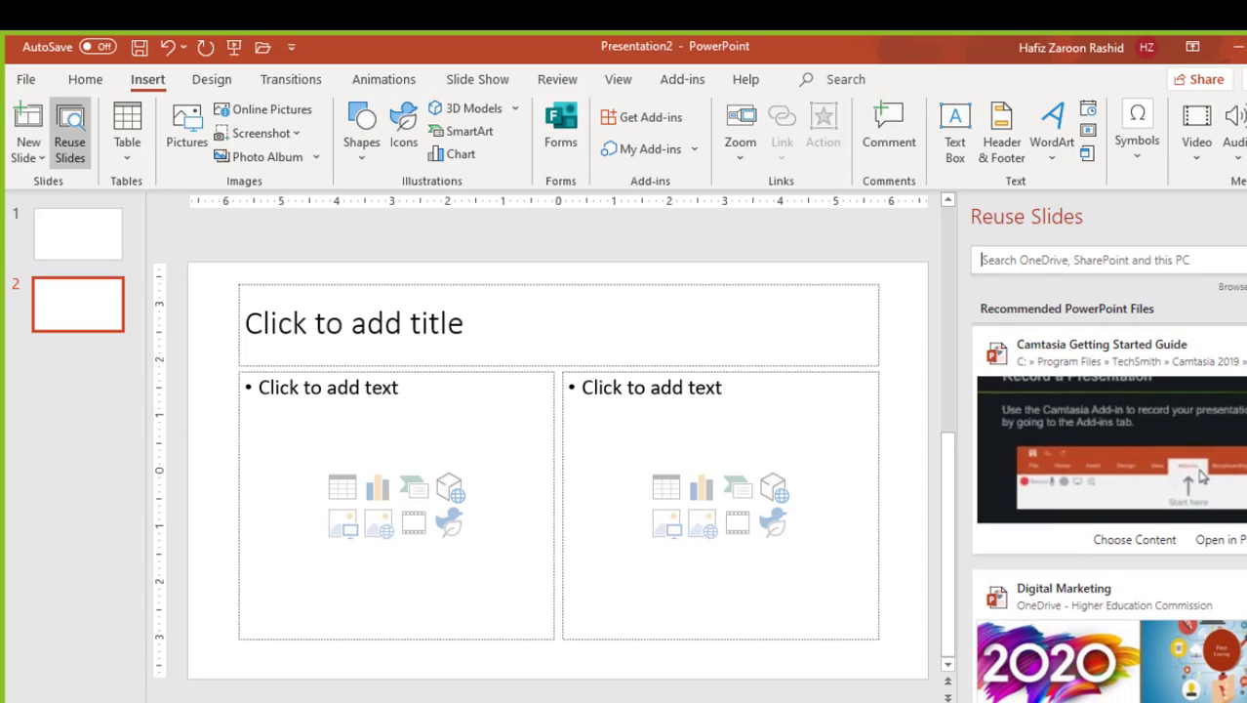
{"action": "scroll", "coordinate": [1109, 507], "scroll_direction": "down", "scroll_amount": 3}
{"action": "scroll", "coordinate": [1108, 508], "scroll_direction": "down", "scroll_amount": 1}
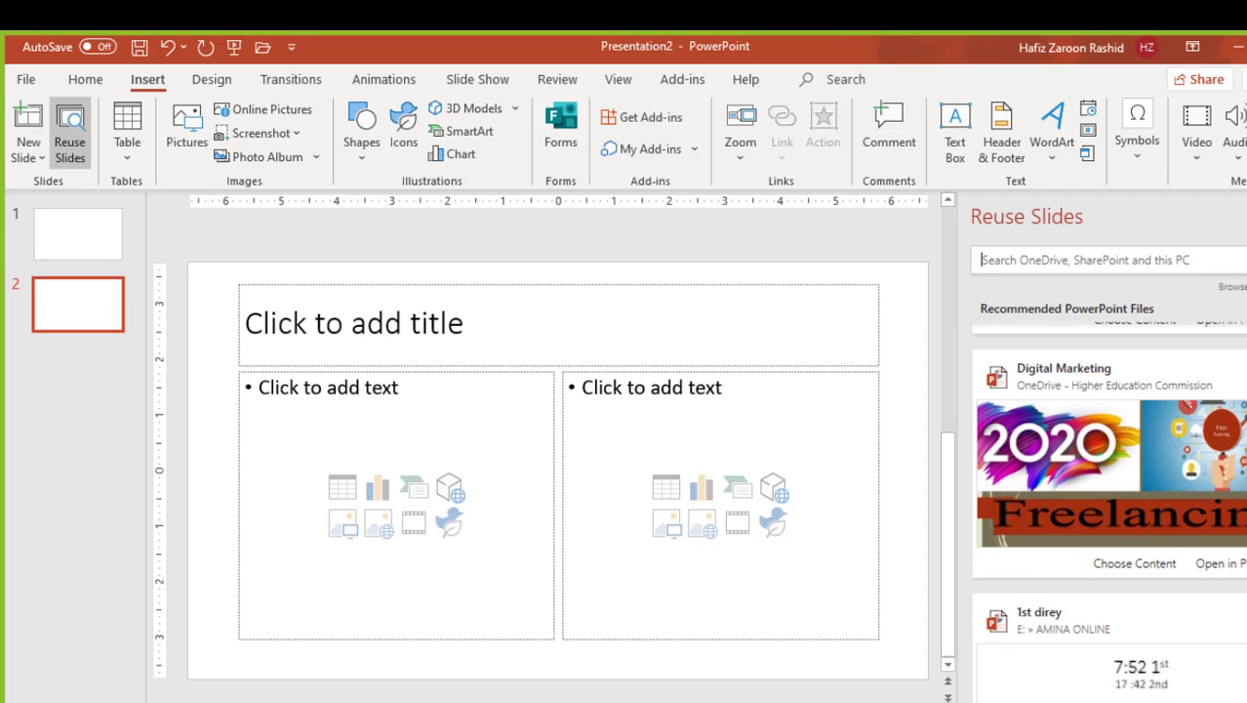
{"action": "scroll", "coordinate": [1109, 468], "scroll_direction": "down", "scroll_amount": 3}
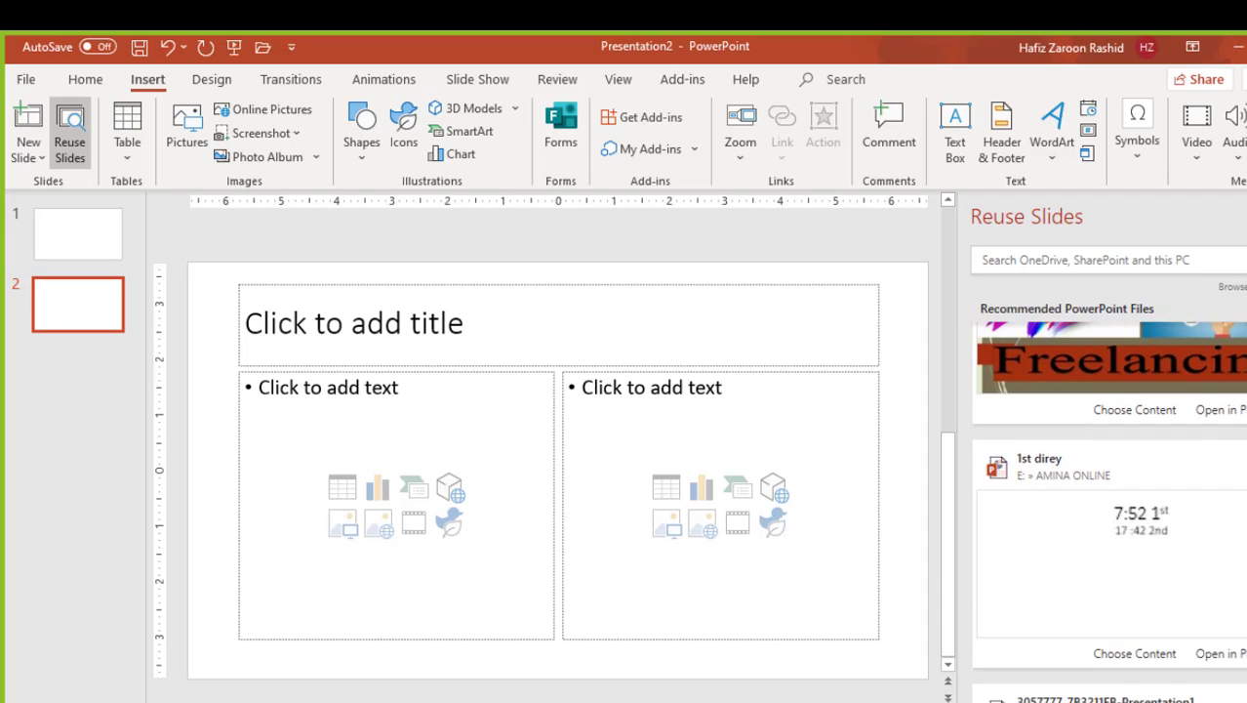
{"action": "scroll", "coordinate": [1109, 469], "scroll_direction": "down", "scroll_amount": 2}
{"action": "scroll", "coordinate": [1109, 468], "scroll_direction": "down", "scroll_amount": 1}
{"action": "scroll", "coordinate": [1109, 468], "scroll_direction": "down", "scroll_amount": 2}
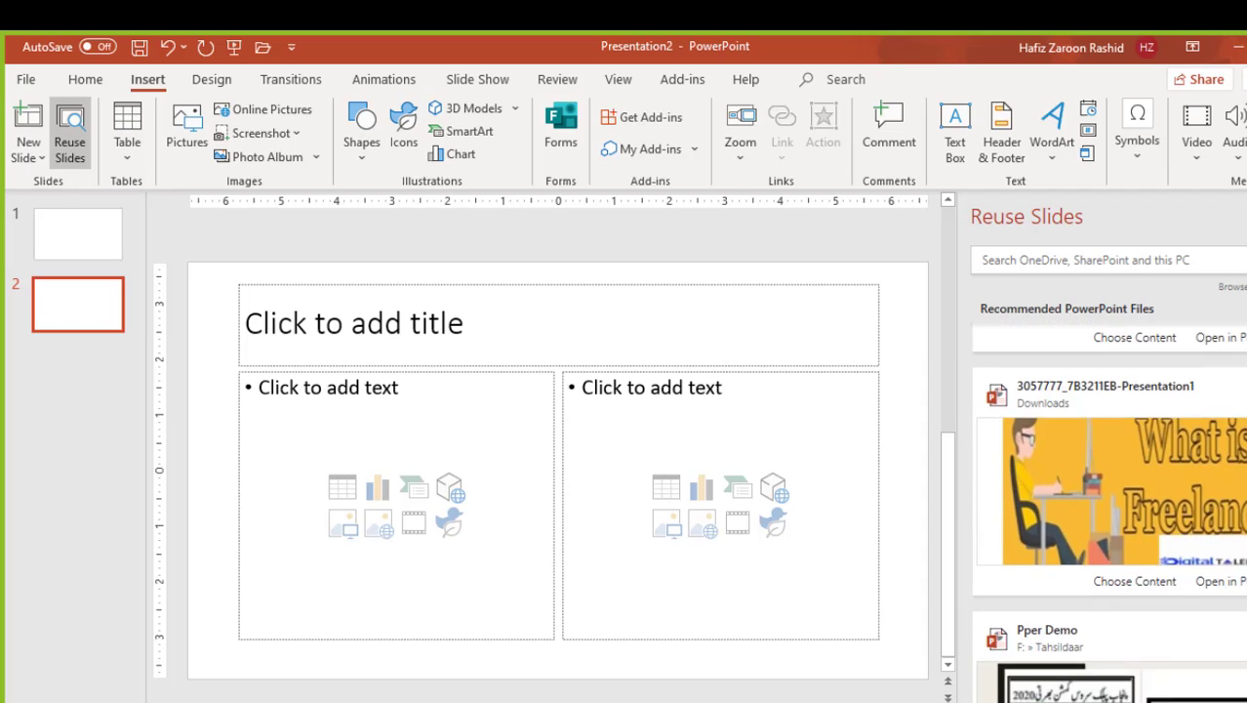
{"action": "scroll", "coordinate": [1108, 469], "scroll_direction": "down", "scroll_amount": 2}
{"action": "scroll", "coordinate": [1108, 489], "scroll_direction": "up", "scroll_amount": 2}
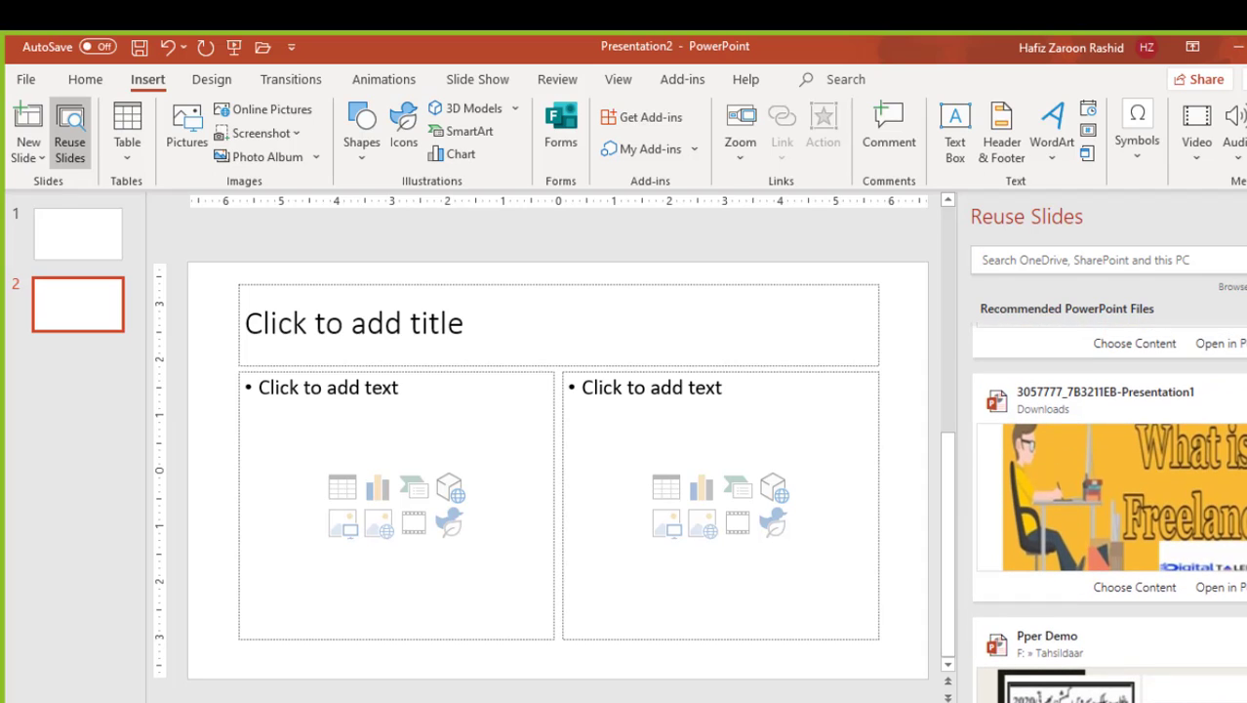
{"action": "scroll", "coordinate": [1109, 488], "scroll_direction": "down", "scroll_amount": 2}
{"action": "scroll", "coordinate": [1109, 469], "scroll_direction": "down", "scroll_amount": 2}
{"action": "scroll", "coordinate": [1109, 468], "scroll_direction": "down", "scroll_amount": 2}
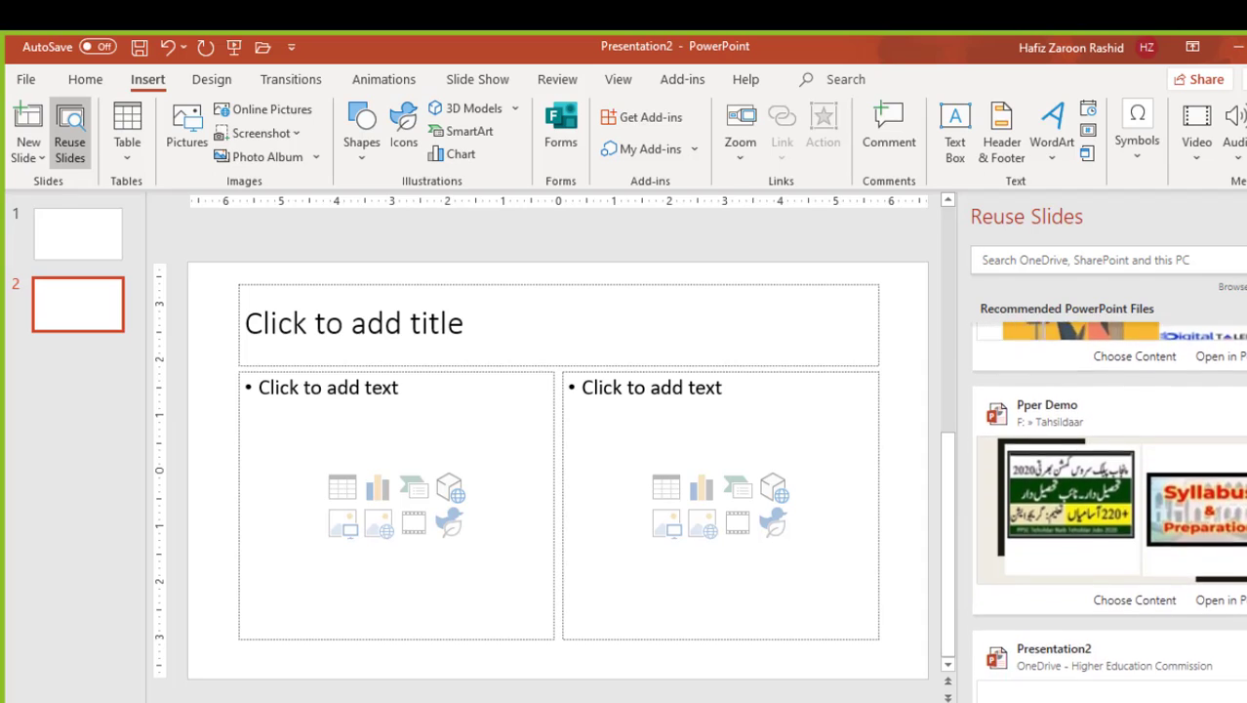
{"action": "scroll", "coordinate": [1109, 468], "scroll_direction": "down", "scroll_amount": 2}
{"action": "scroll", "coordinate": [1108, 468], "scroll_direction": "down", "scroll_amount": 1}
{"action": "scroll", "coordinate": [1109, 468], "scroll_direction": "down", "scroll_amount": 1}
{"action": "scroll", "coordinate": [1108, 468], "scroll_direction": "down", "scroll_amount": 2}
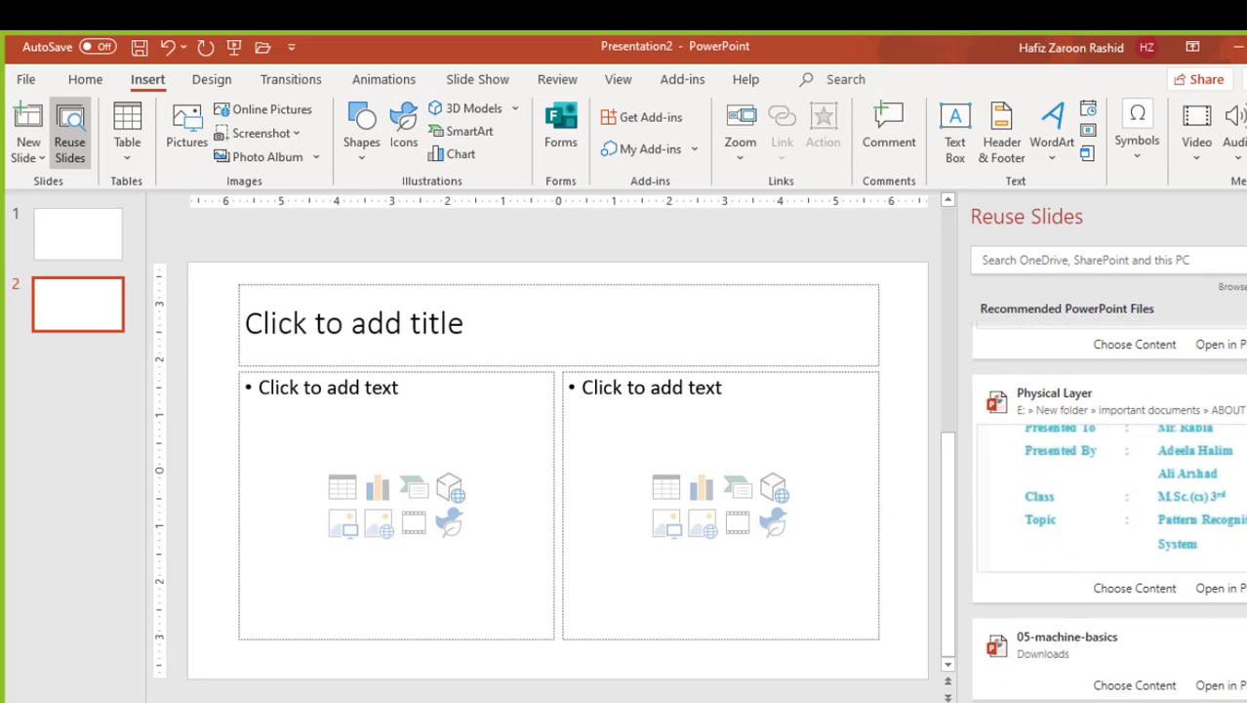
{"action": "scroll", "coordinate": [1109, 469], "scroll_direction": "down", "scroll_amount": 1}
{"action": "scroll", "coordinate": [1109, 469], "scroll_direction": "down", "scroll_amount": 1}
{"action": "scroll", "coordinate": [1109, 469], "scroll_direction": "up", "scroll_amount": 3}
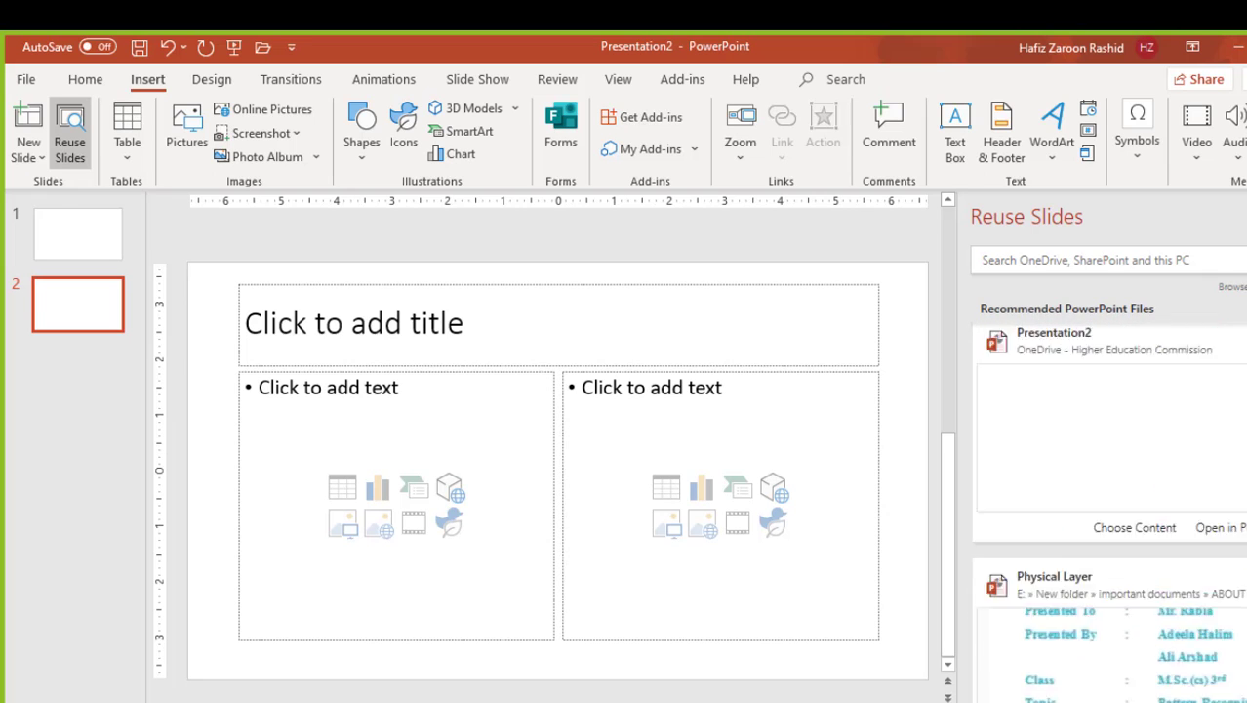
{"action": "scroll", "coordinate": [1109, 469], "scroll_direction": "up", "scroll_amount": 4}
{"action": "scroll", "coordinate": [1109, 468], "scroll_direction": "up", "scroll_amount": 1}
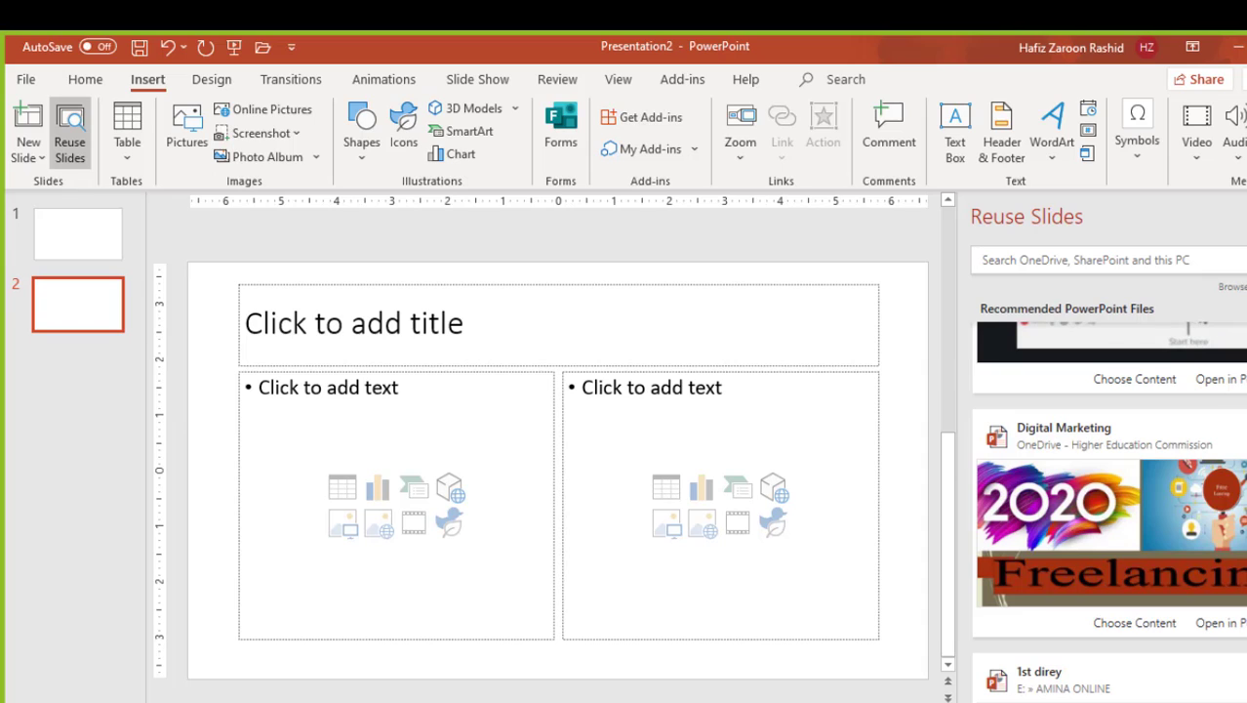
{"action": "scroll", "coordinate": [1127, 514], "scroll_direction": "down", "scroll_amount": 1}
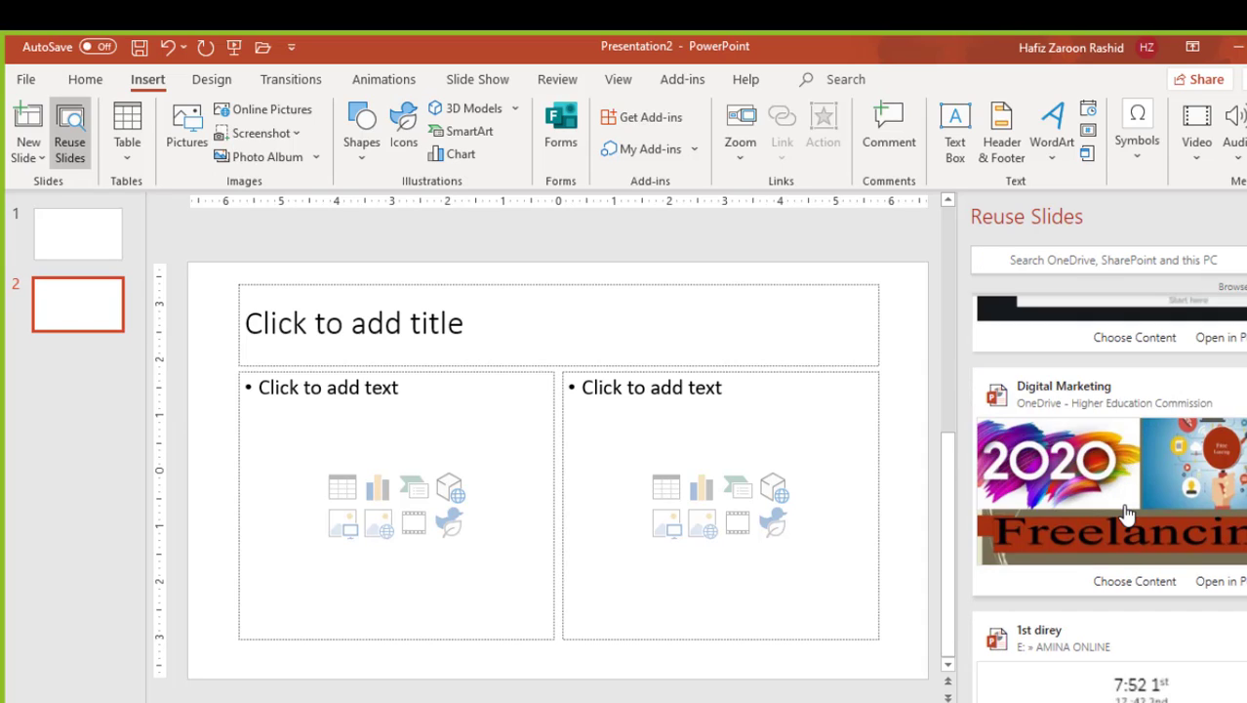
{"action": "left_click", "coordinate": [1127, 515]}
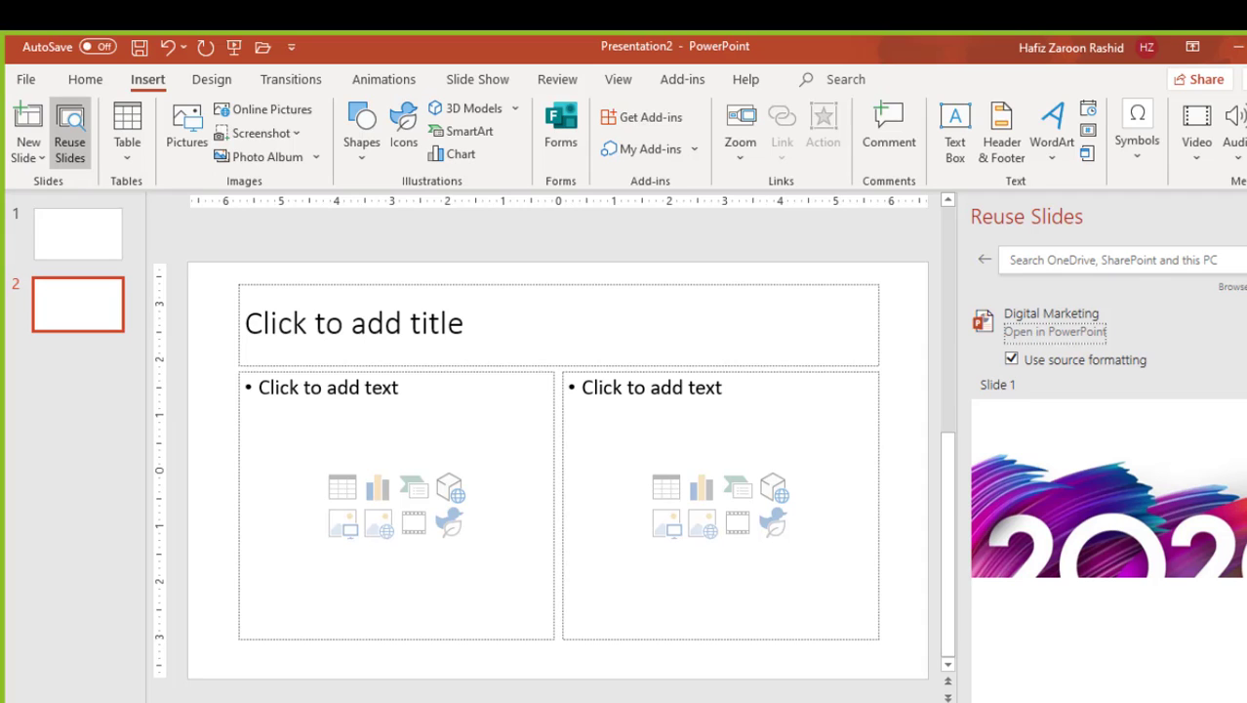
Insert slide 5, 'Types of freelancing', from Digital Marketing after slide 2
{"action": "scroll", "coordinate": [1108, 489], "scroll_direction": "down", "scroll_amount": 5}
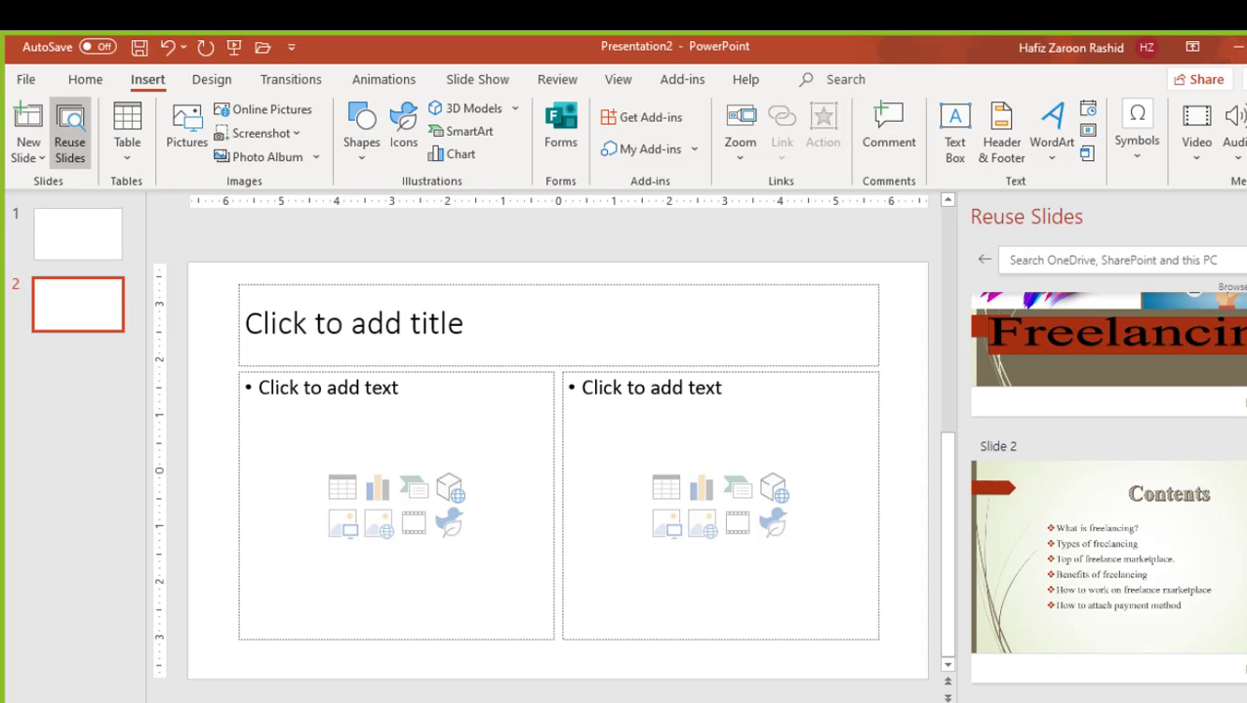
{"action": "scroll", "coordinate": [1108, 497], "scroll_direction": "down", "scroll_amount": 1}
{"action": "scroll", "coordinate": [1108, 497], "scroll_direction": "down", "scroll_amount": 4}
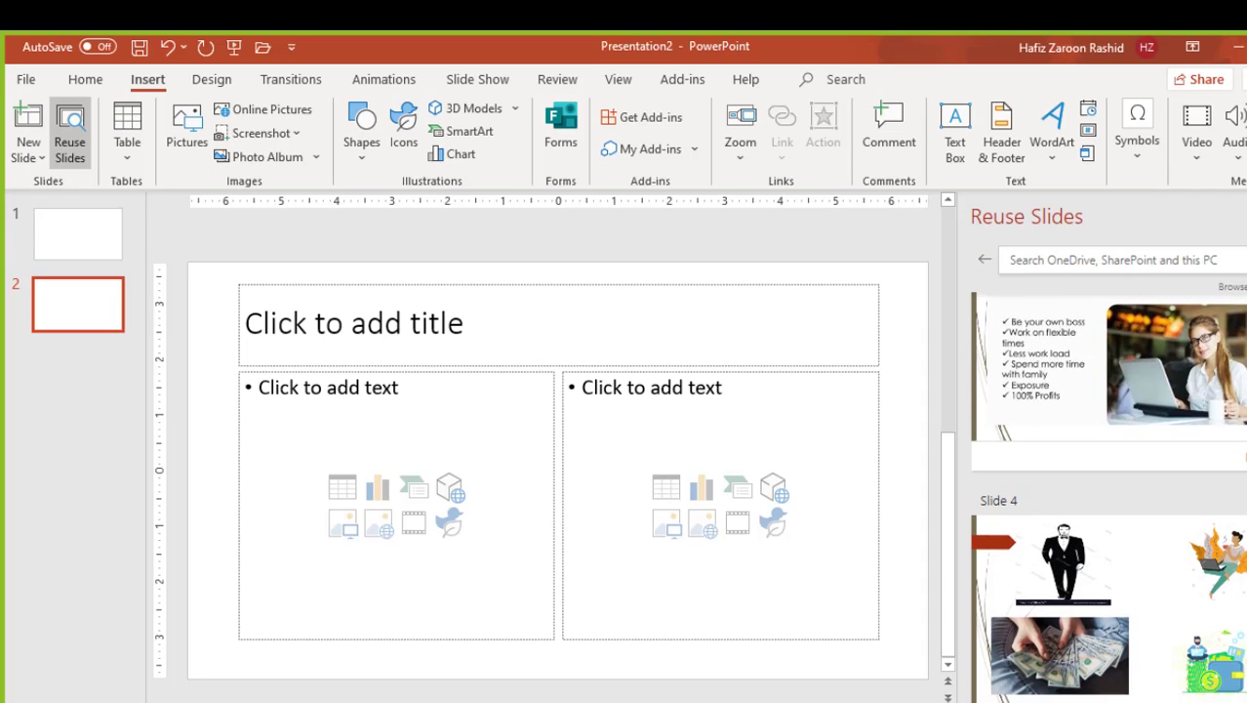
{"action": "scroll", "coordinate": [1108, 497], "scroll_direction": "down", "scroll_amount": 2}
{"action": "scroll", "coordinate": [1108, 497], "scroll_direction": "down", "scroll_amount": 2}
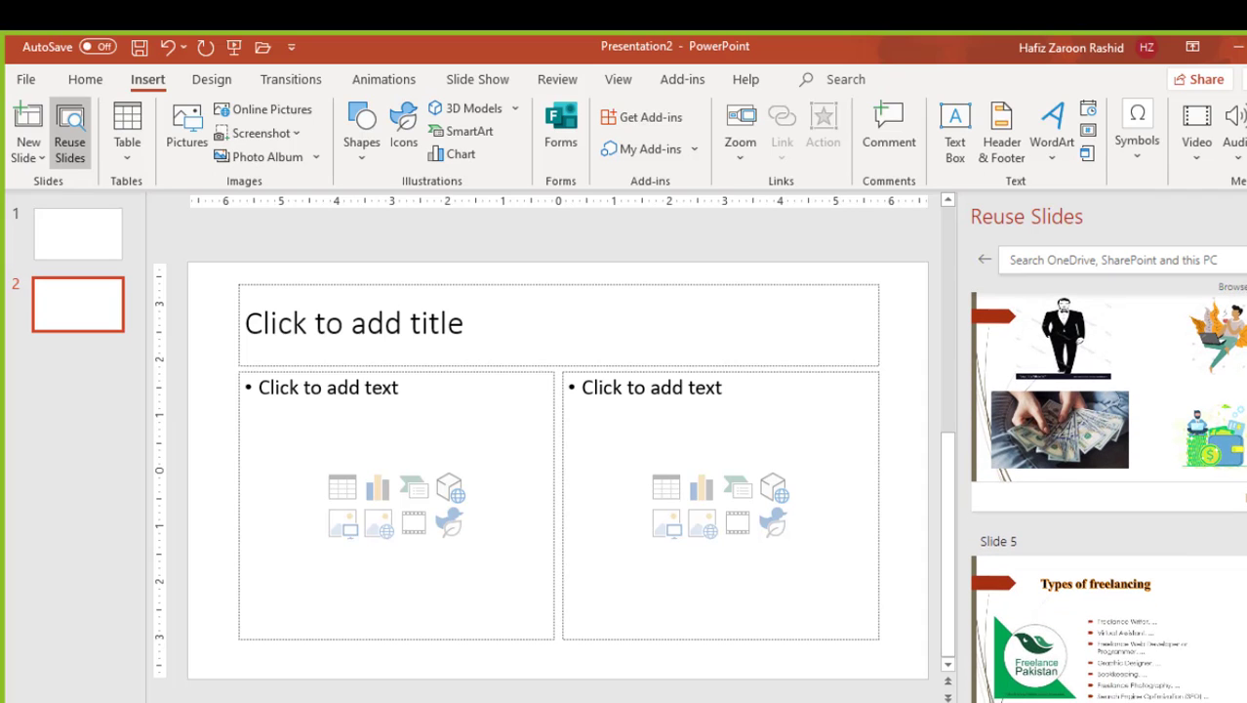
{"action": "scroll", "coordinate": [1107, 497], "scroll_direction": "down", "scroll_amount": 1}
{"action": "scroll", "coordinate": [1108, 497], "scroll_direction": "down", "scroll_amount": 1}
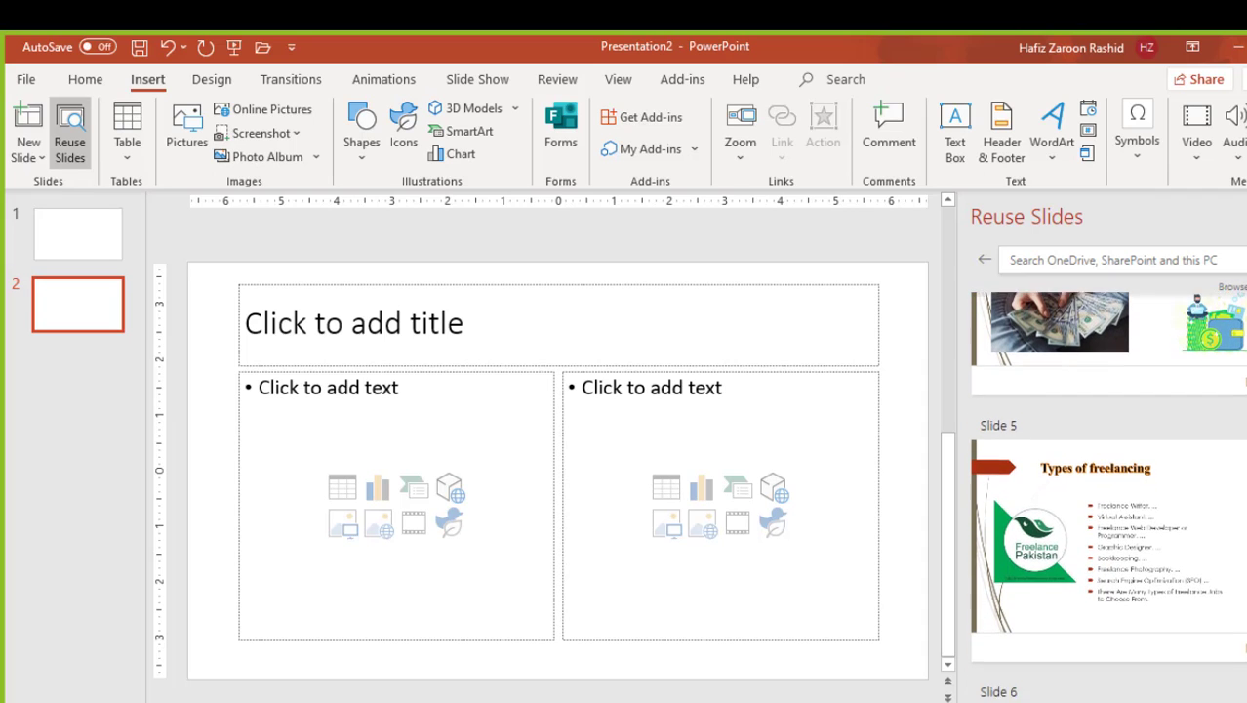
{"action": "scroll", "coordinate": [1108, 497], "scroll_direction": "down", "scroll_amount": 1}
{"action": "scroll", "coordinate": [1108, 497], "scroll_direction": "down", "scroll_amount": 1}
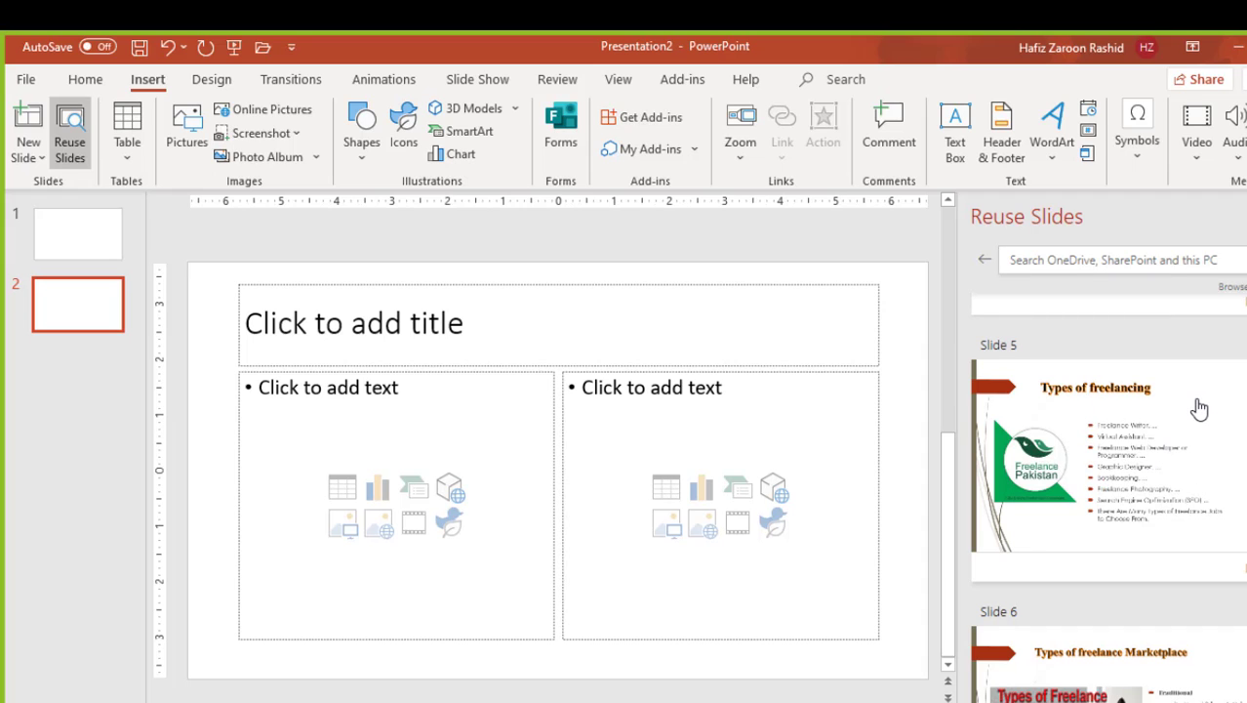
{"action": "double_click", "coordinate": [1200, 408]}
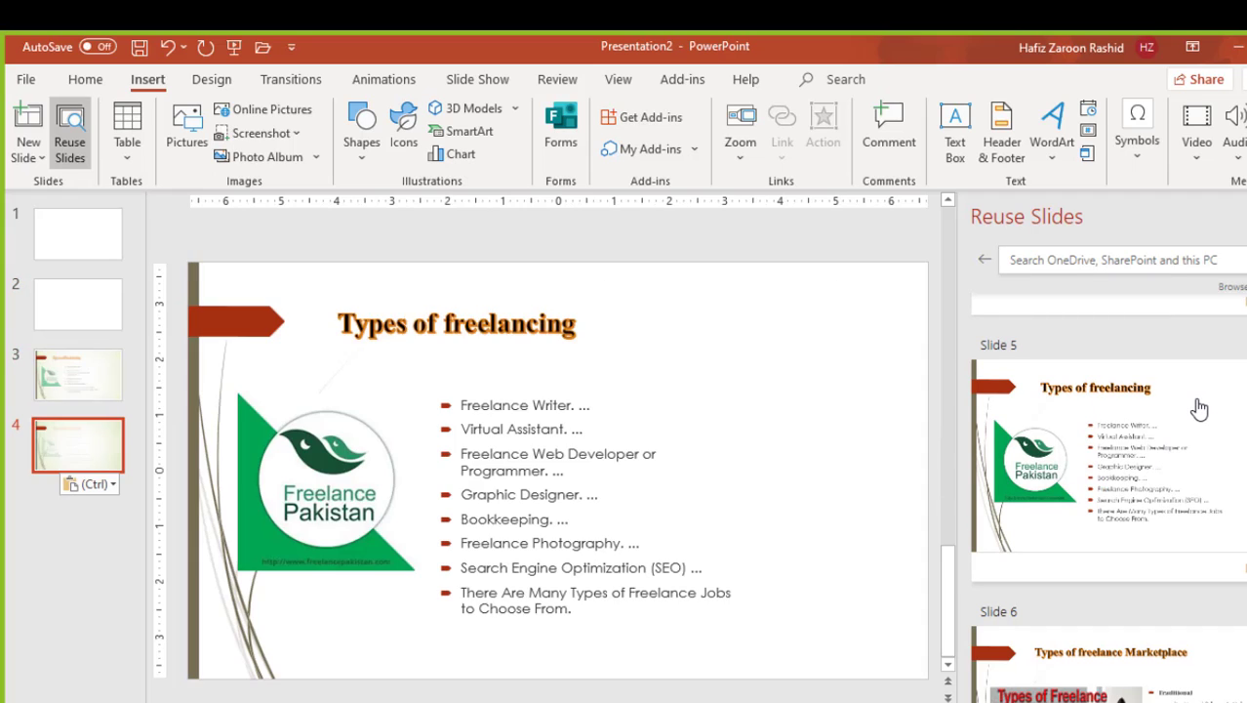
Delete the duplicate slide 4 from its right-click menu
{"action": "right_click", "coordinate": [69, 437]}
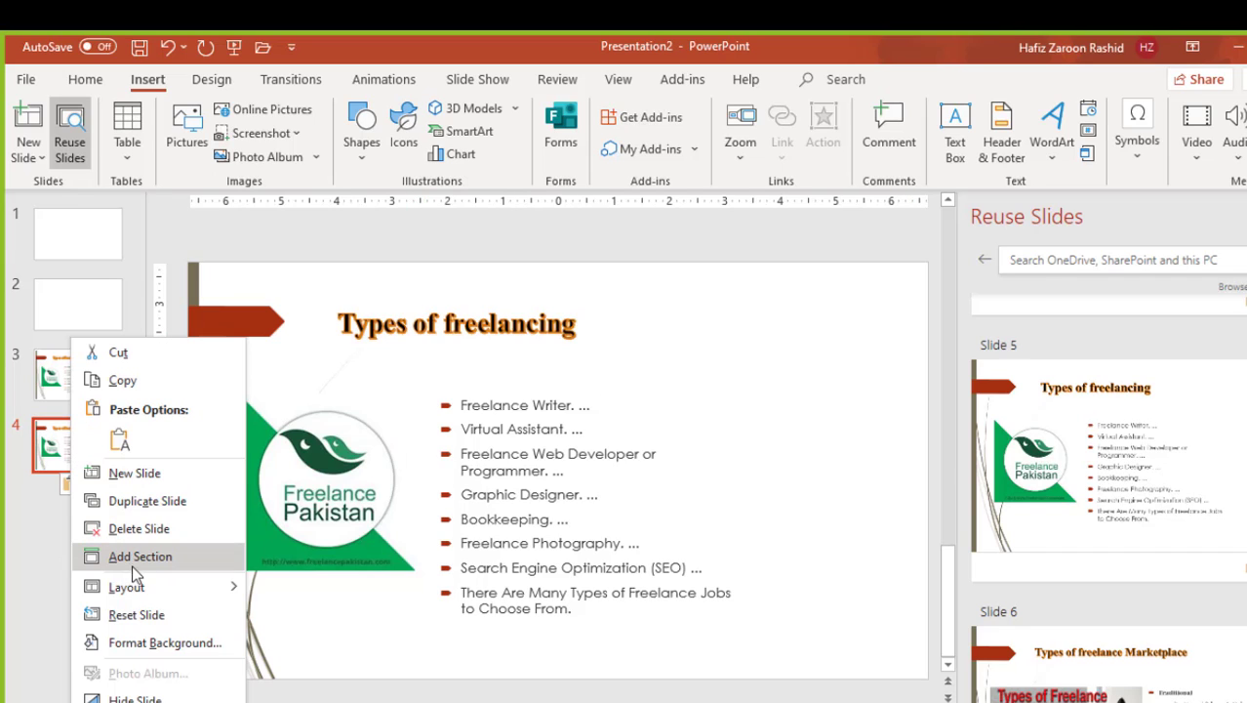
{"action": "left_click", "coordinate": [42, 433]}
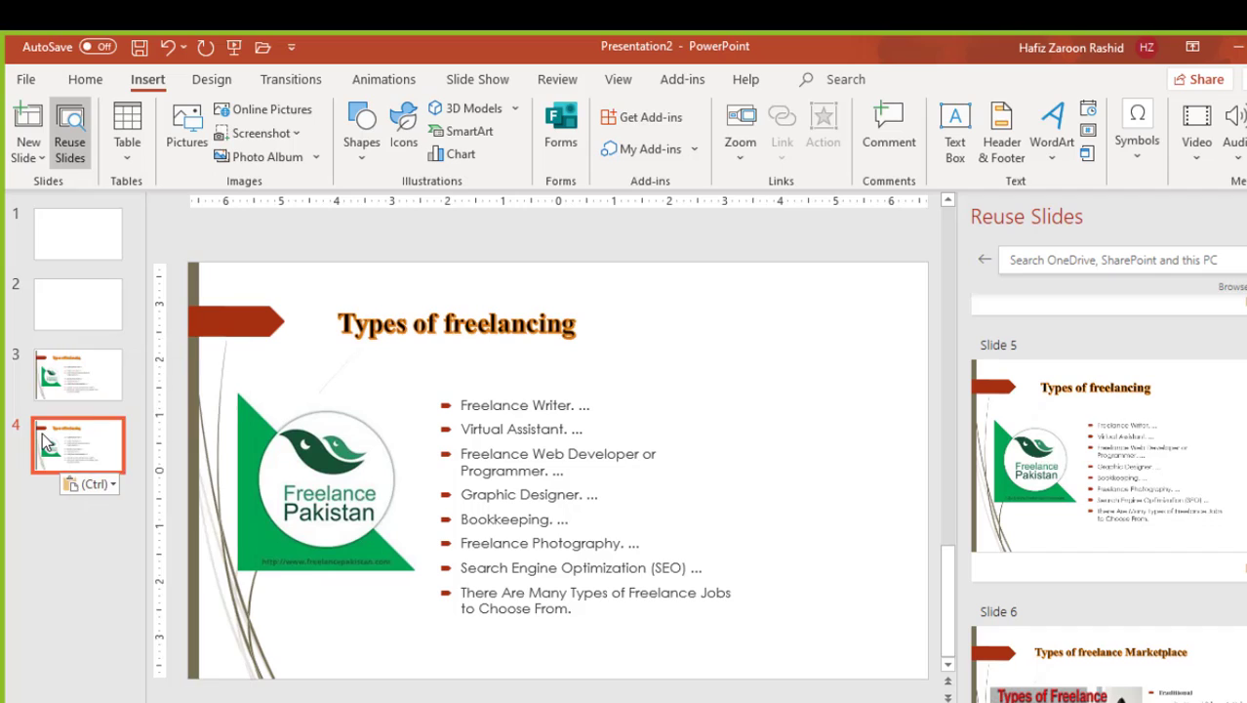
{"action": "right_click", "coordinate": [42, 432]}
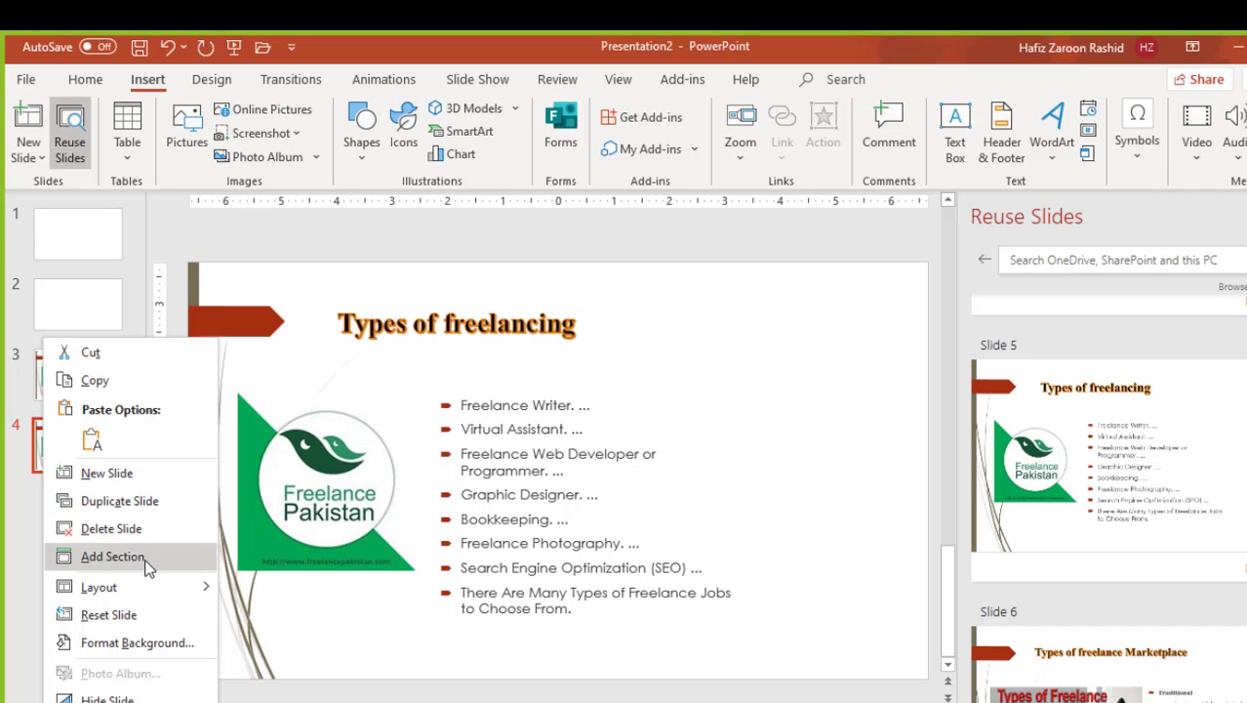
{"action": "mouse_move", "coordinate": [144, 587]}
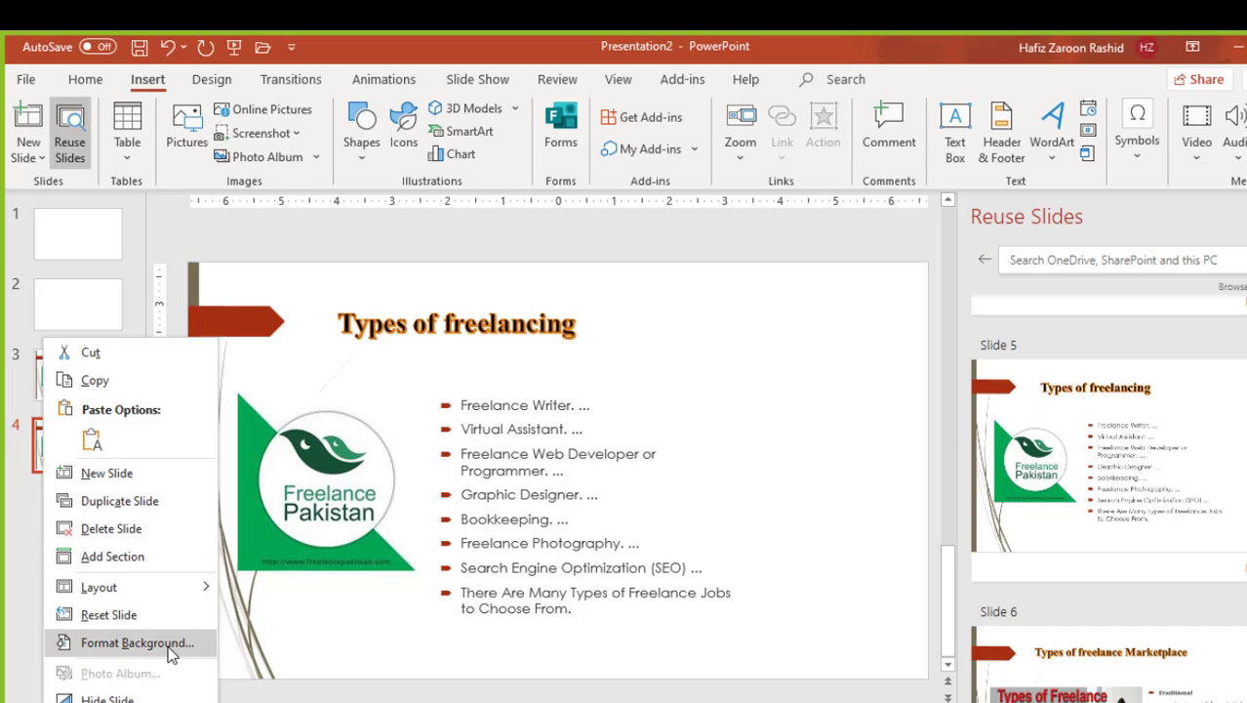
{"action": "left_click", "coordinate": [111, 528]}
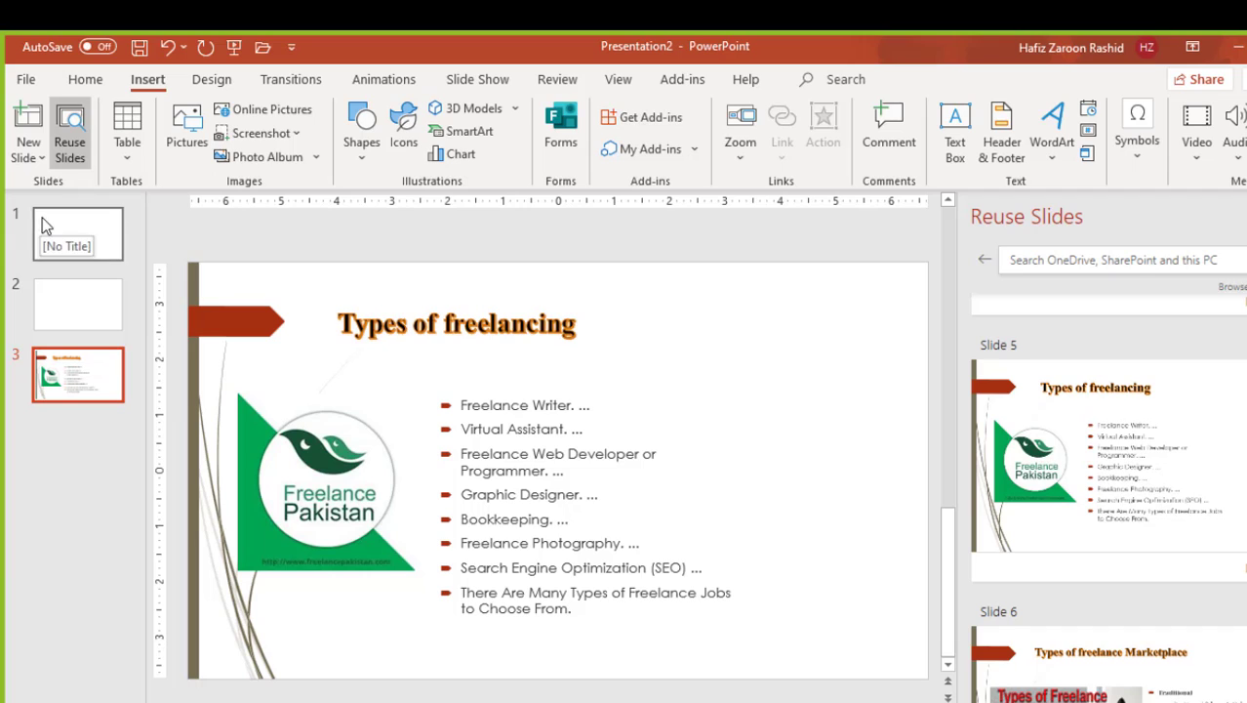
Review slides 1 to 3 and close the Reuse Slides pane
{"action": "left_click", "coordinate": [89, 260]}
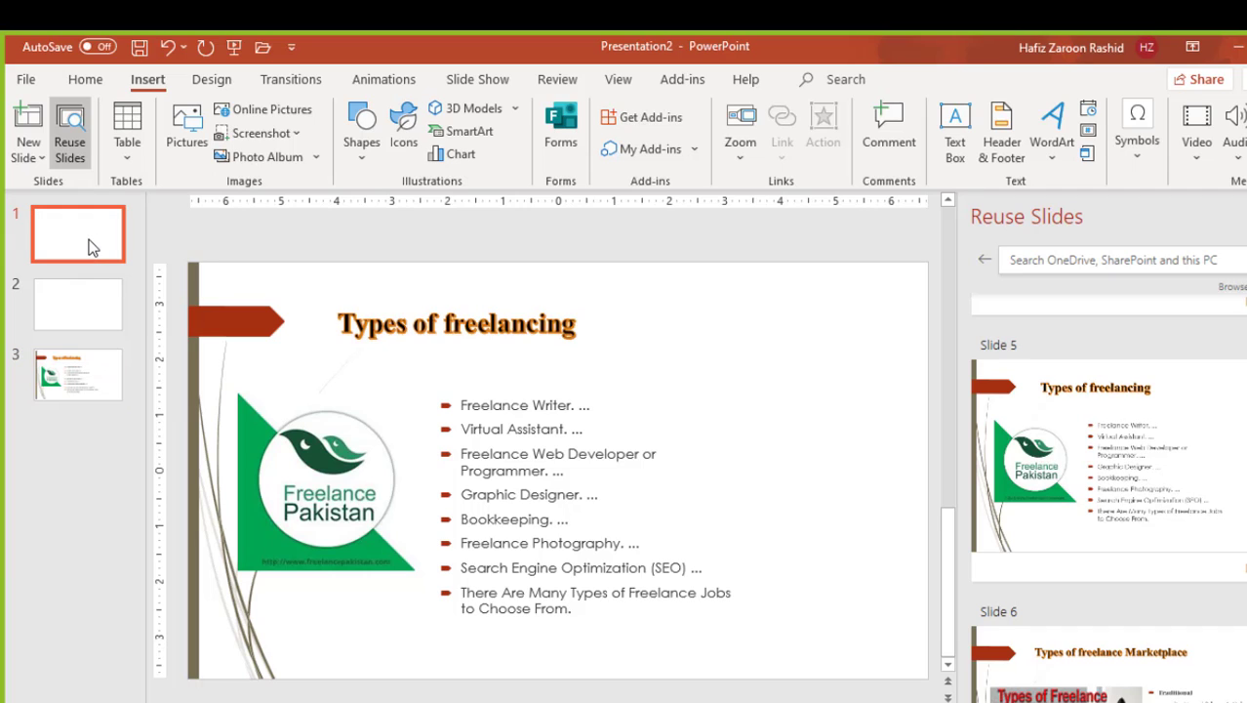
{"action": "left_click", "coordinate": [89, 302]}
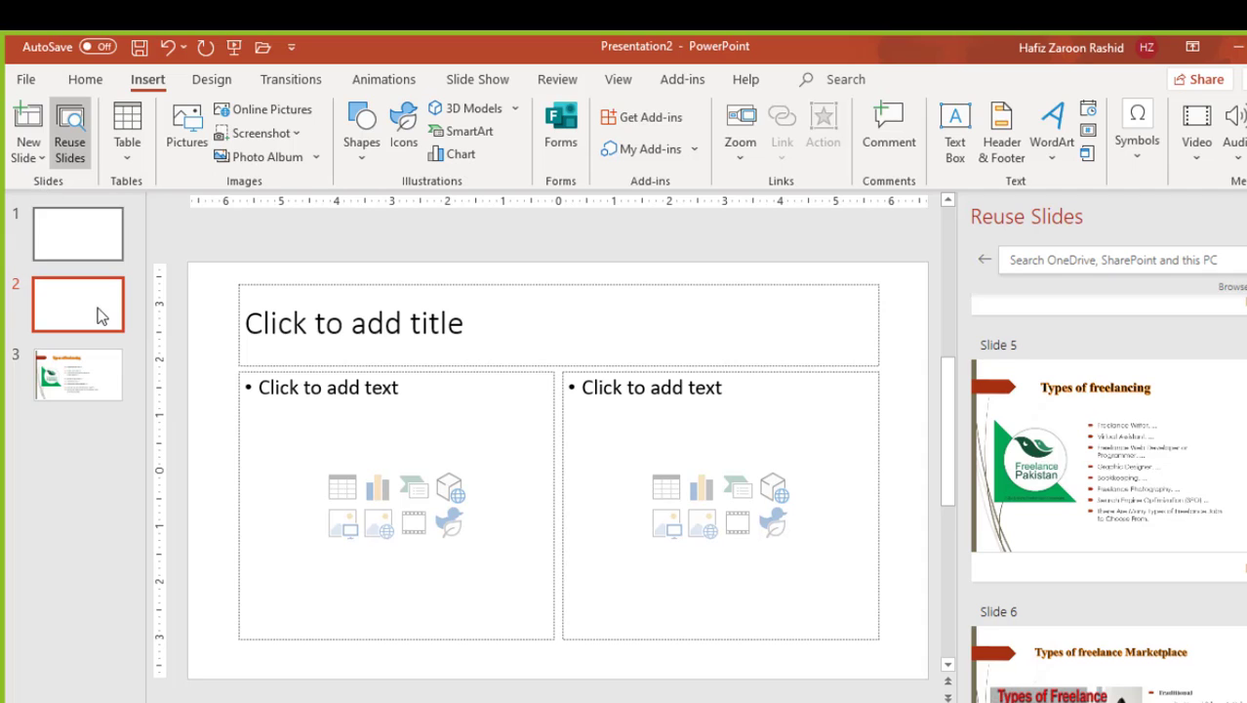
{"action": "left_click", "coordinate": [87, 390]}
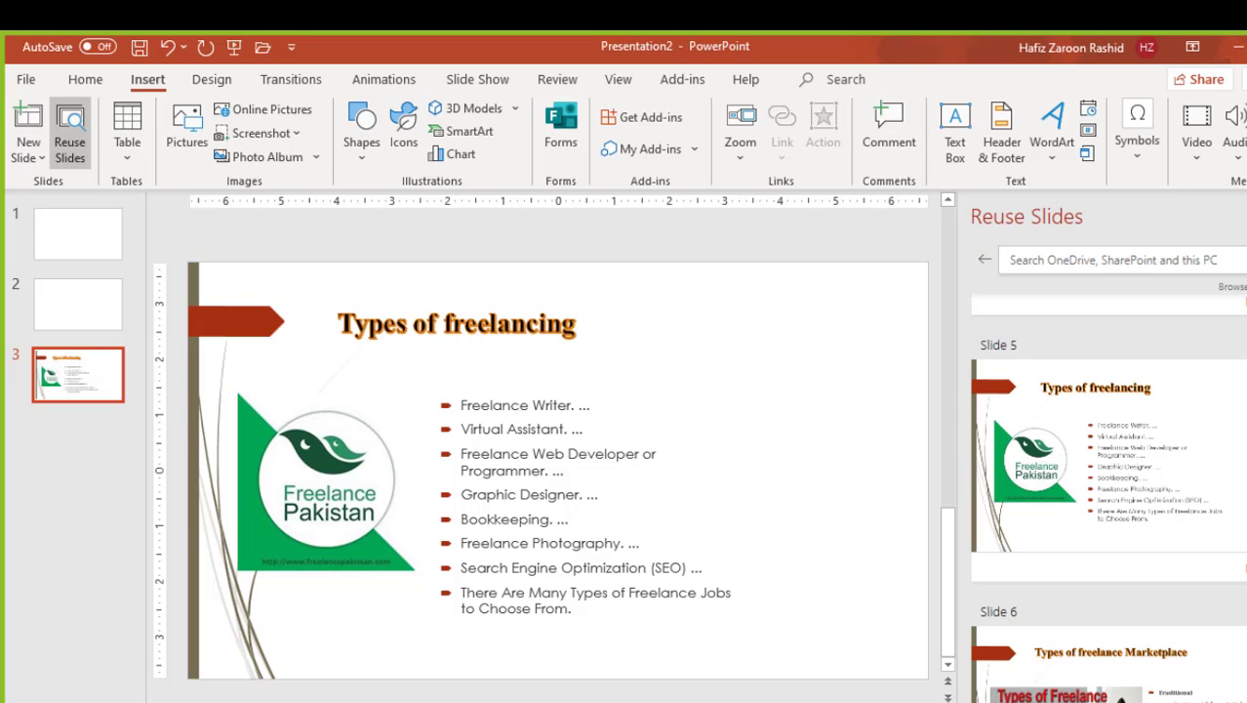
{"action": "left_click", "coordinate": [1246, 216]}
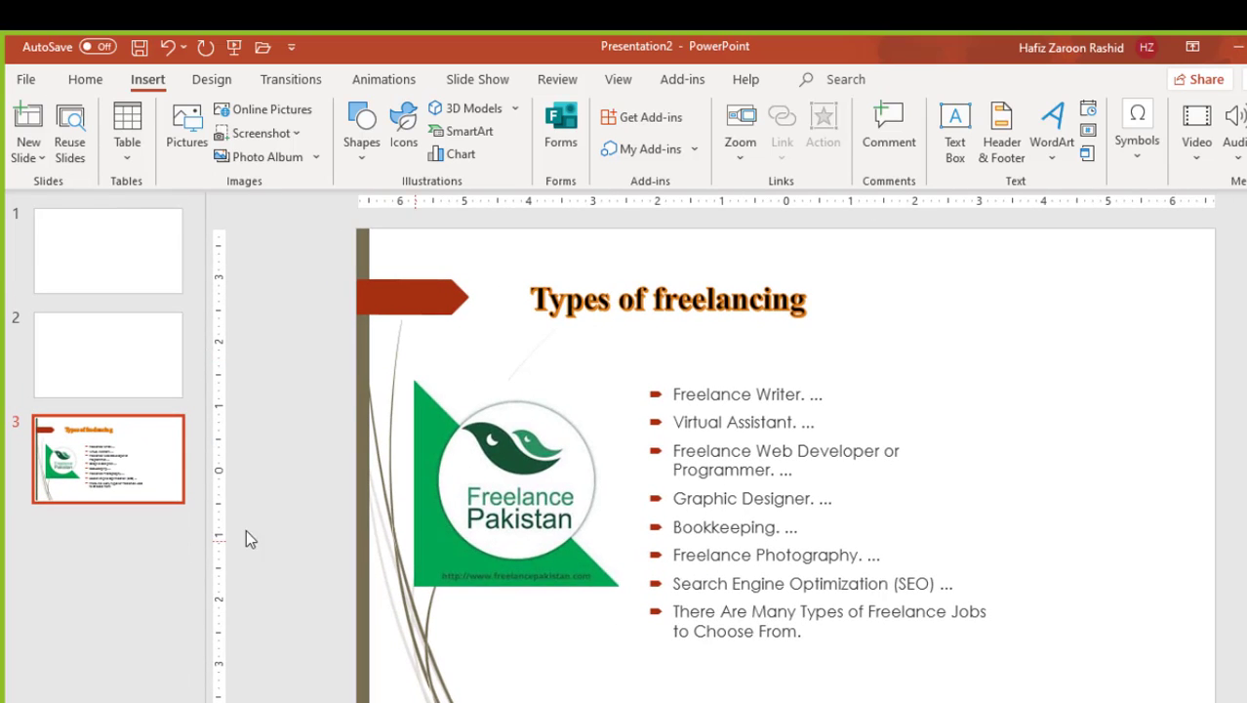
Nudge the Freelance Pakistan logo up-left and delete all the bullet text on slide 3
{"action": "left_click_drag", "start_coordinate": [503, 517], "coordinate": [488, 493]}
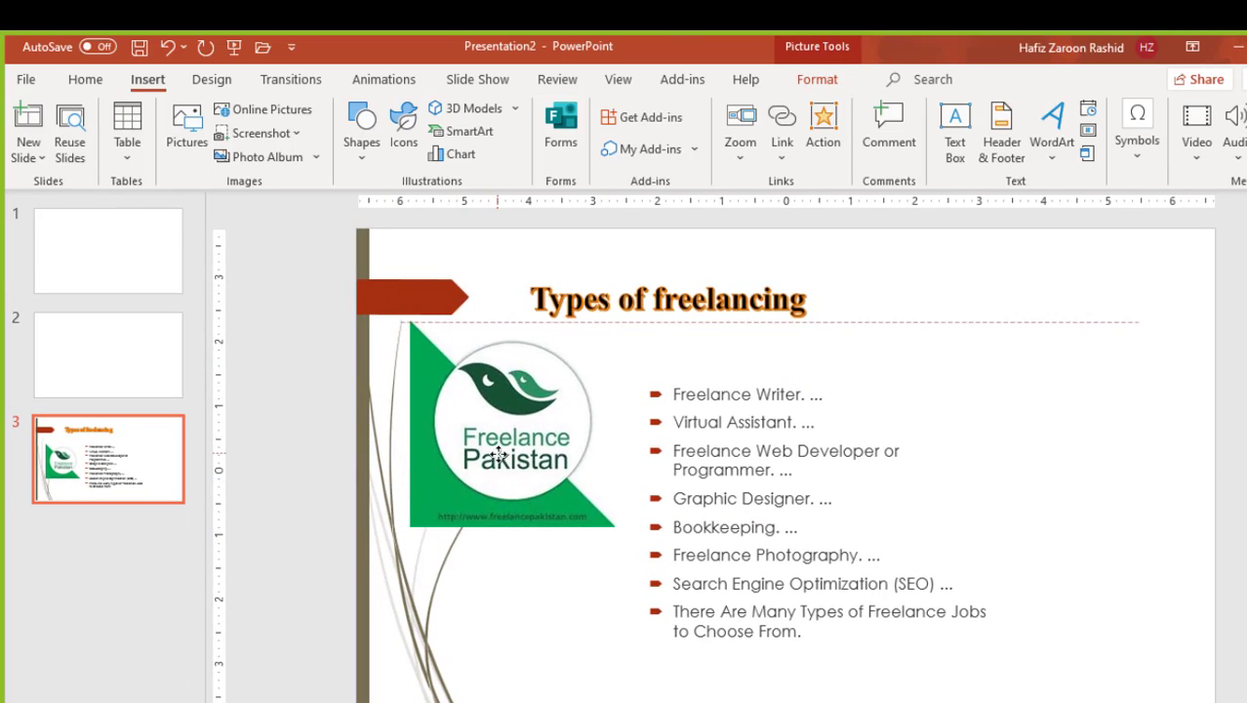
{"action": "left_click", "coordinate": [742, 522]}
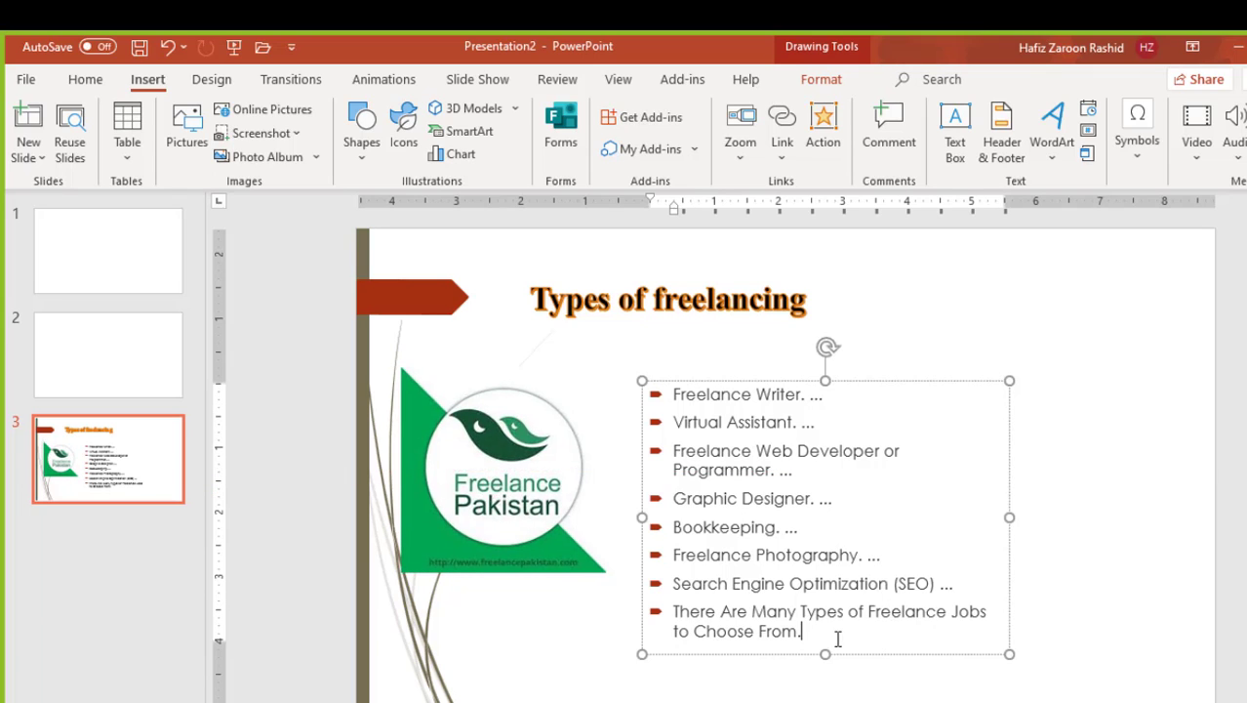
{"action": "left_click_drag", "start_coordinate": [835, 635], "coordinate": [698, 400]}
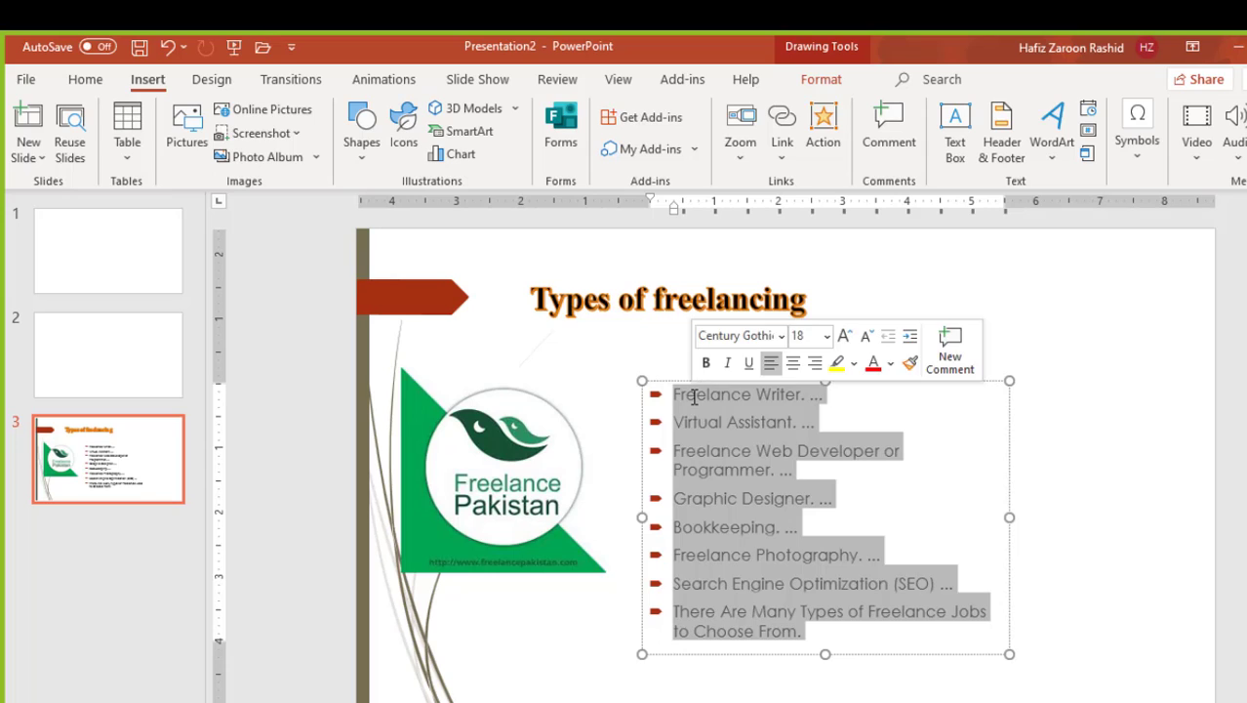
{"action": "key", "text": "Delete"}
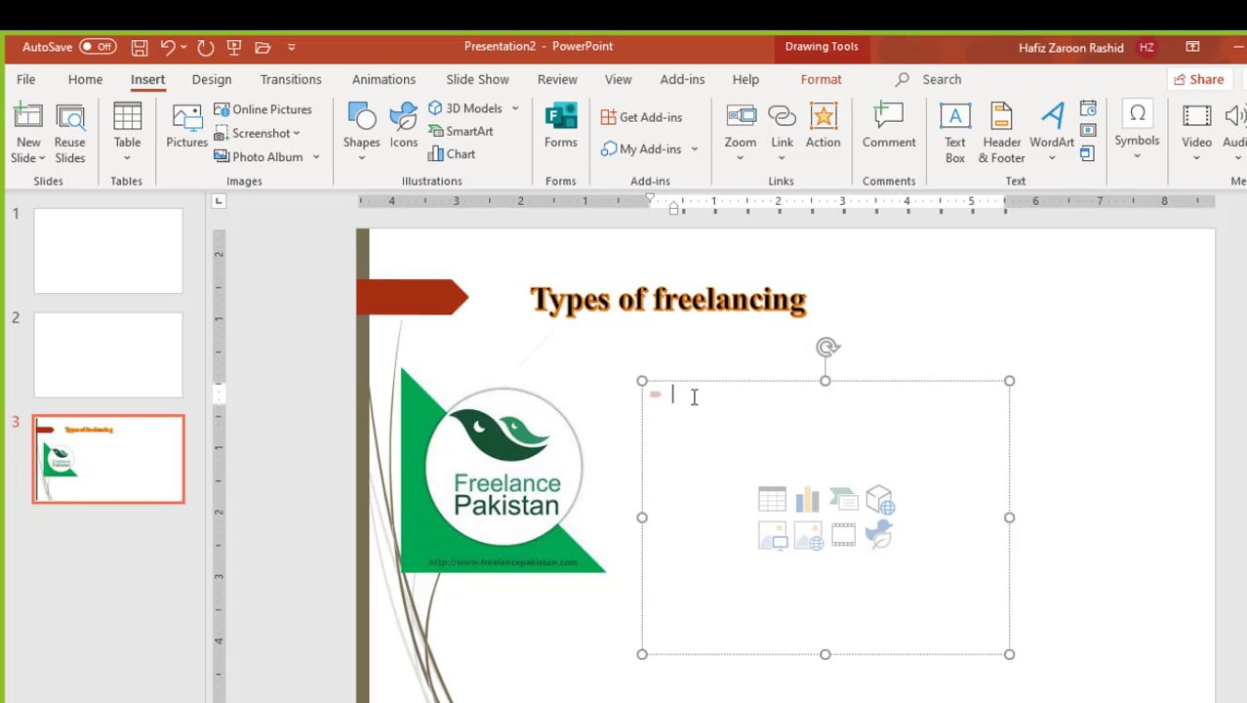
Go to slide 2 and bring up the Table insertion options
{"action": "left_click", "coordinate": [582, 298]}
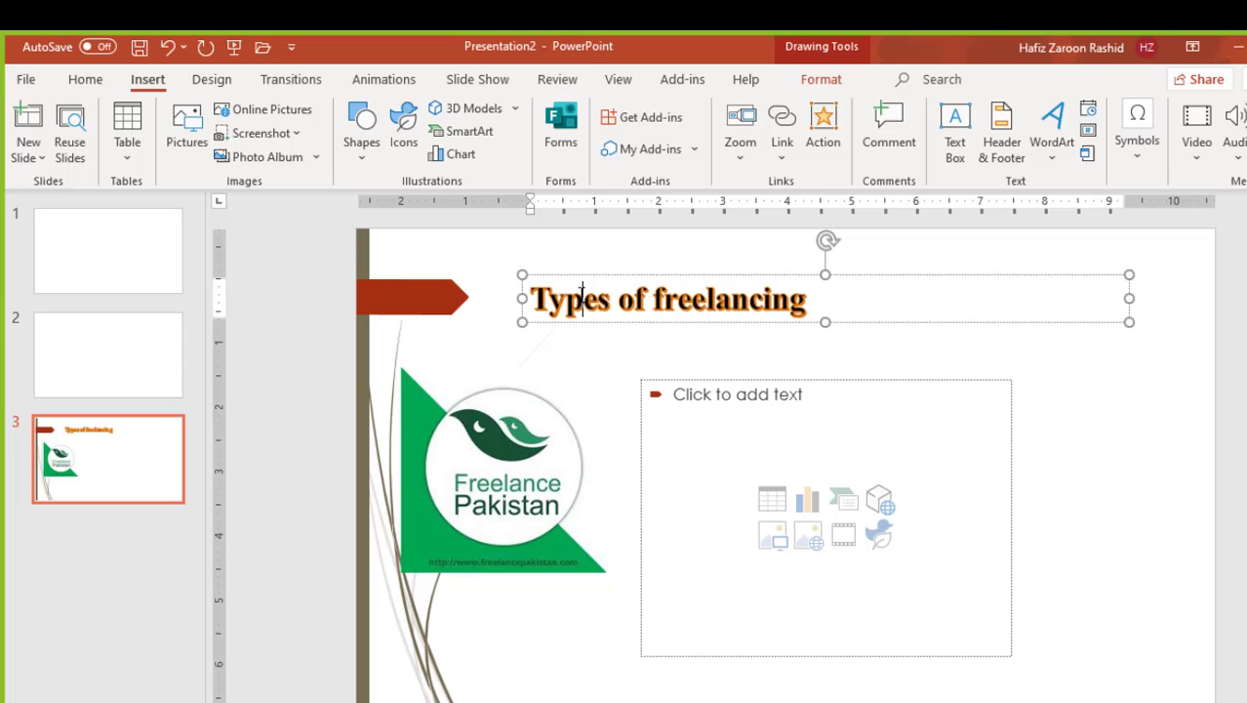
{"action": "left_click", "coordinate": [56, 370]}
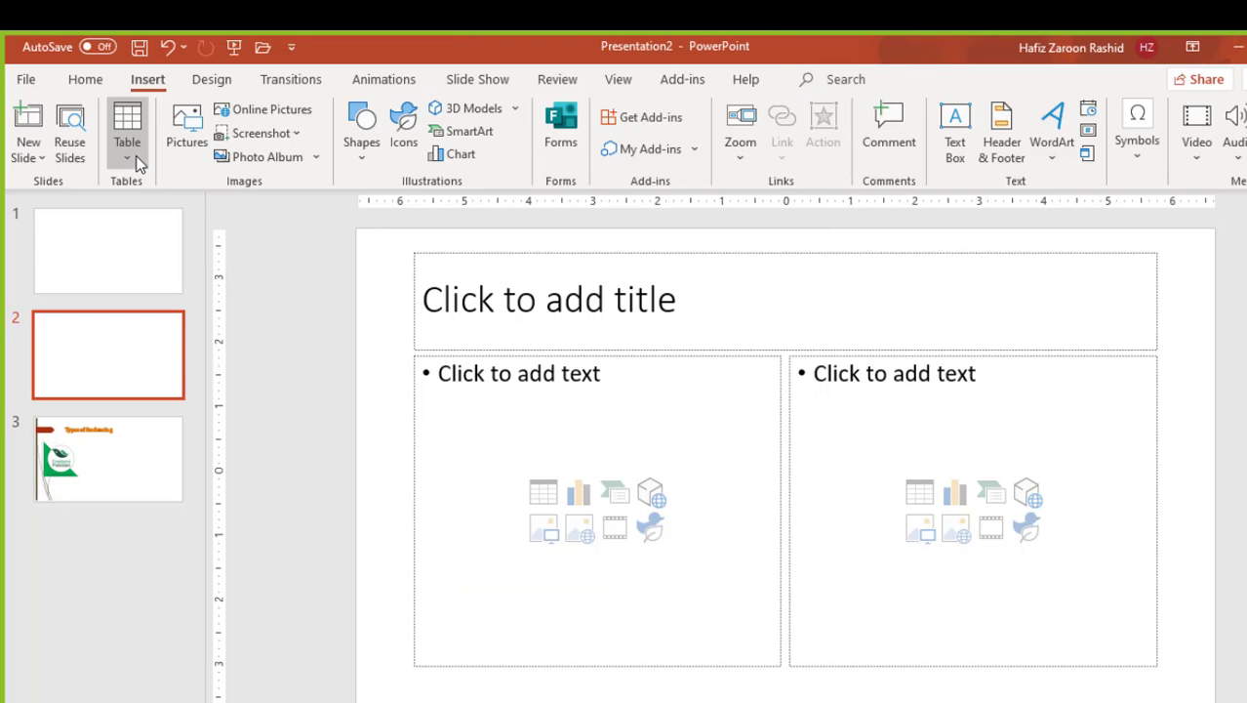
{"action": "left_click", "coordinate": [130, 150]}
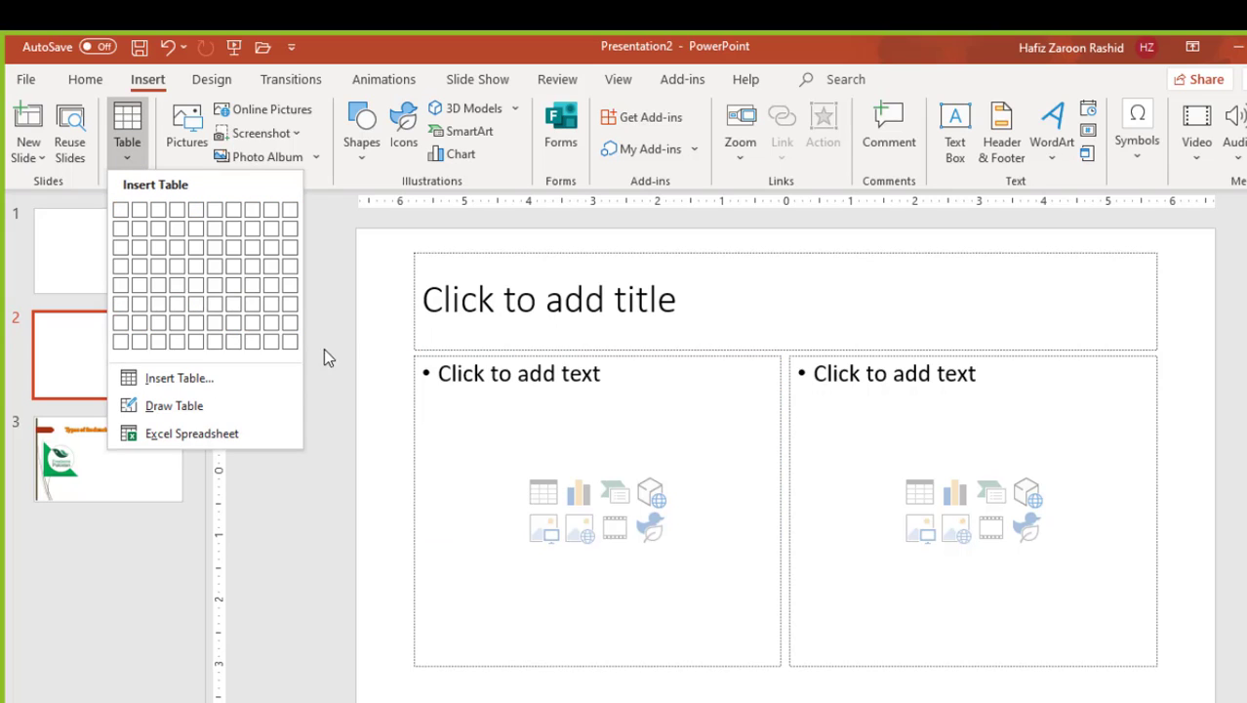
Dismiss the table options and add a Blank-layout slide as slide 3
{"action": "left_click", "coordinate": [329, 551]}
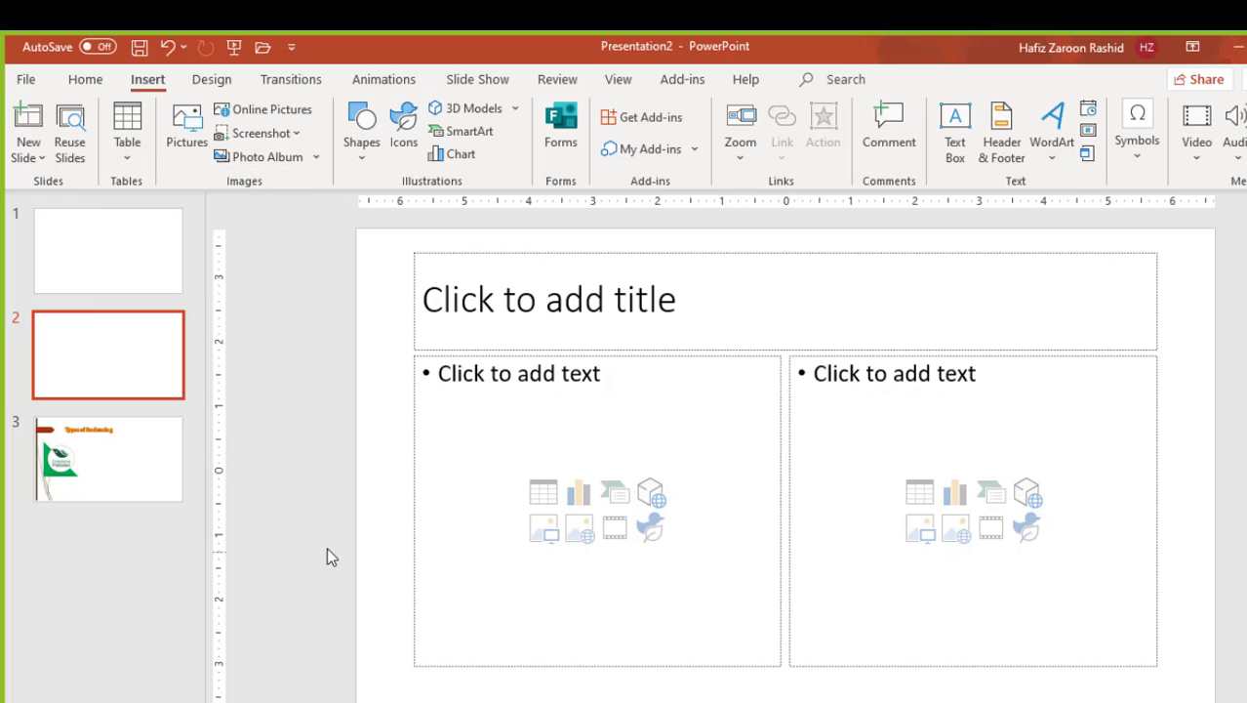
{"action": "left_click", "coordinate": [43, 161]}
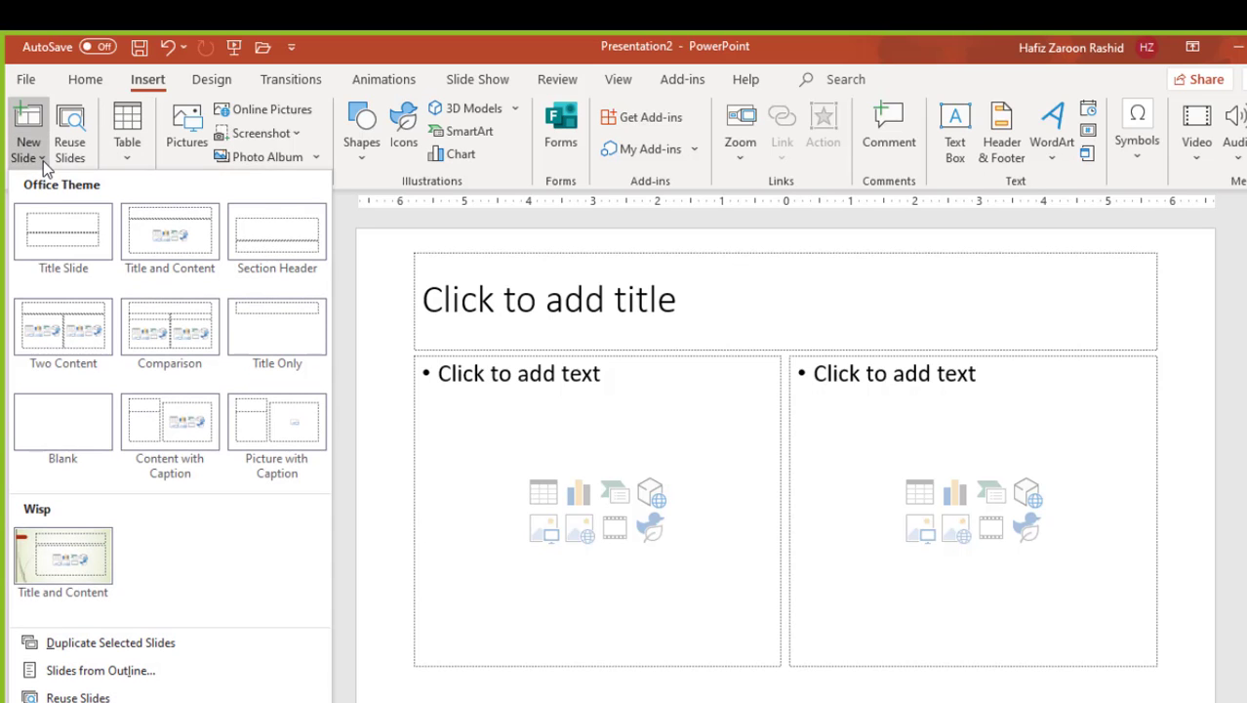
{"action": "left_click", "coordinate": [51, 416]}
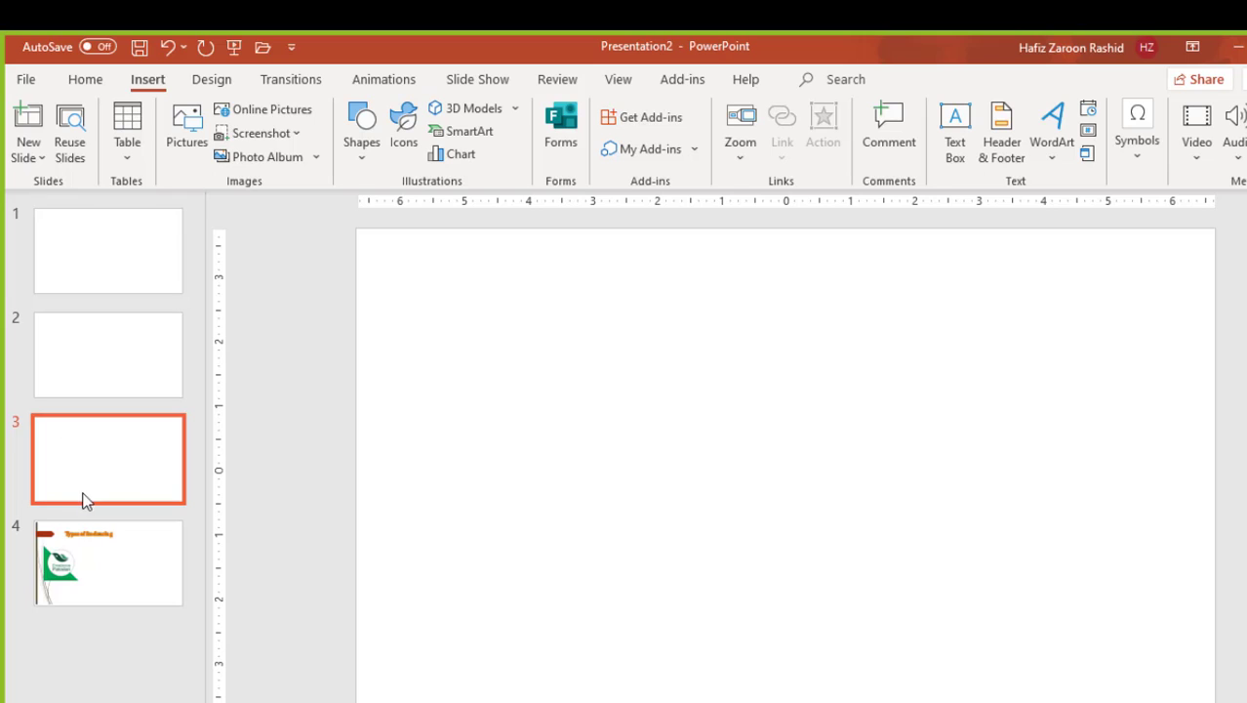
Open the Table dropdown for slide 3, cancel it with Esc, and reopen it
{"action": "left_click", "coordinate": [124, 156]}
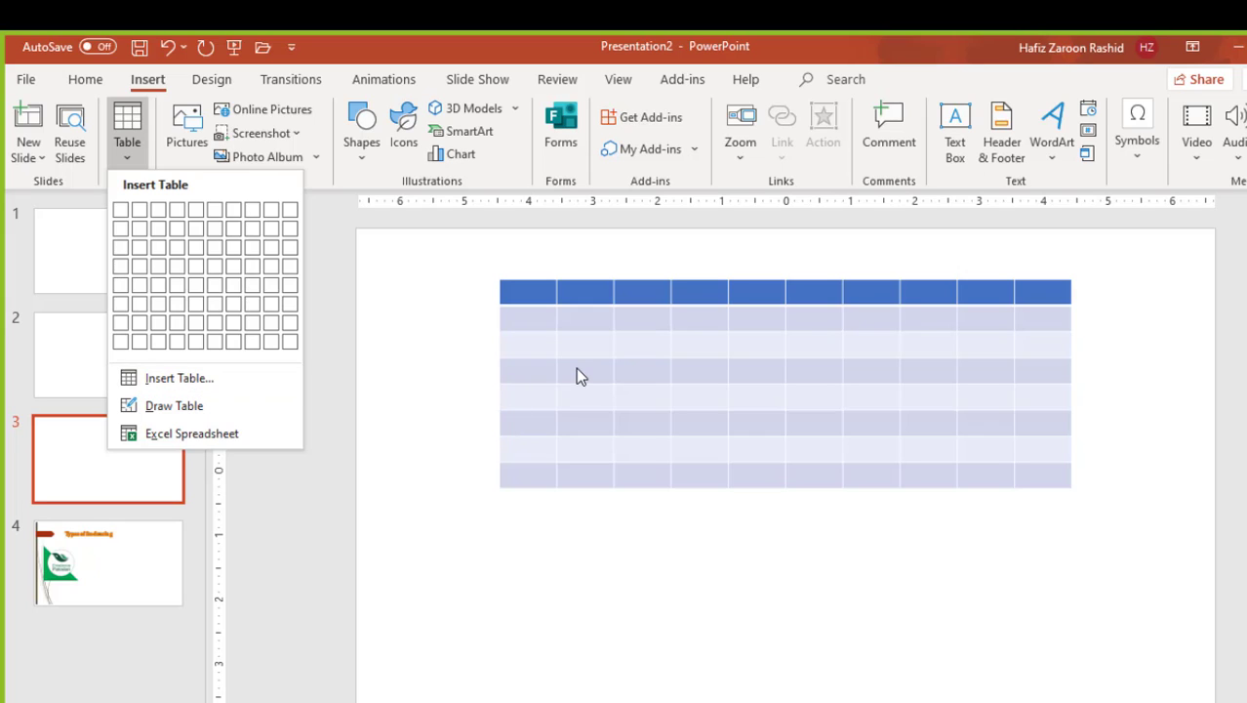
{"action": "key", "text": "Escape"}
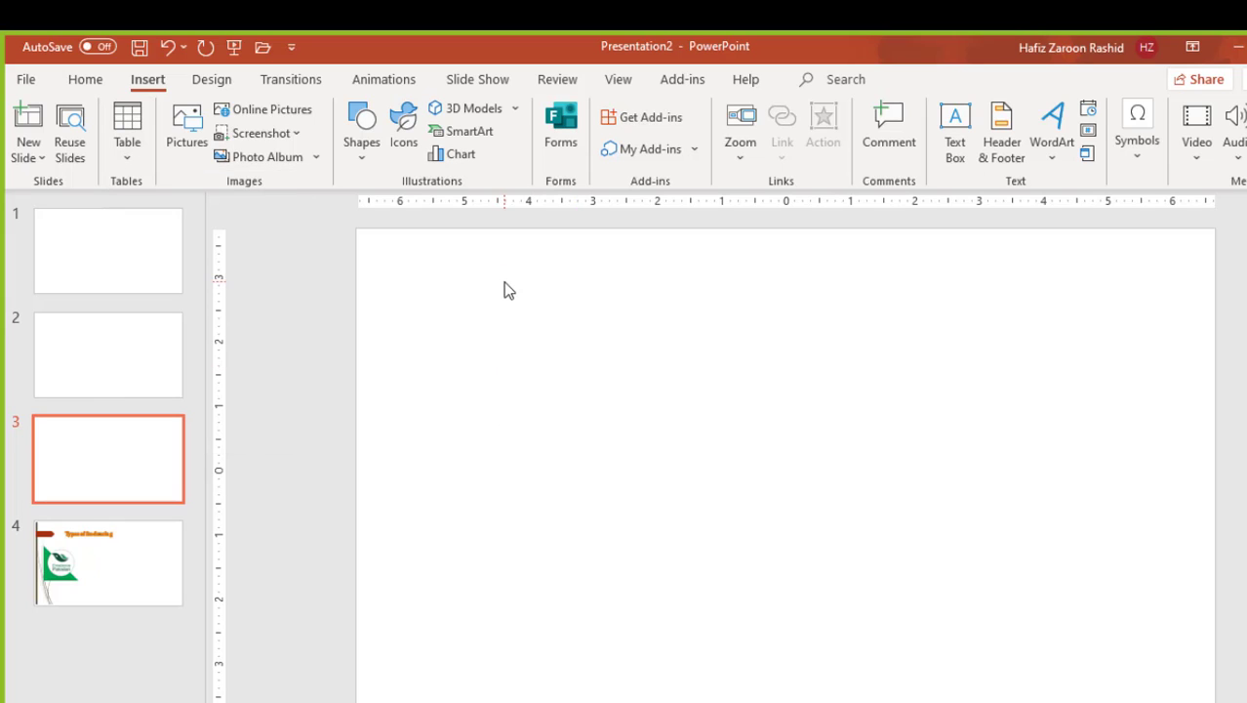
{"action": "left_click", "coordinate": [126, 161]}
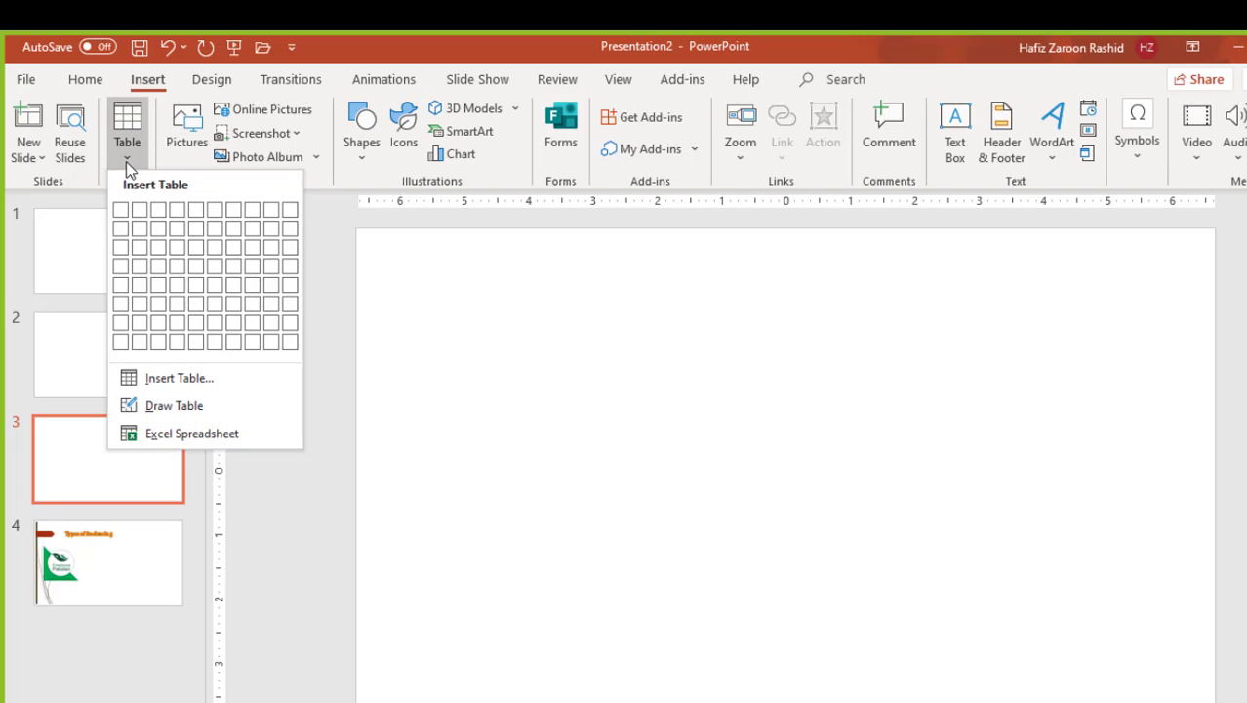
Create a 5-column, 5-row table through the Insert Table dialog
{"action": "left_click", "coordinate": [163, 384]}
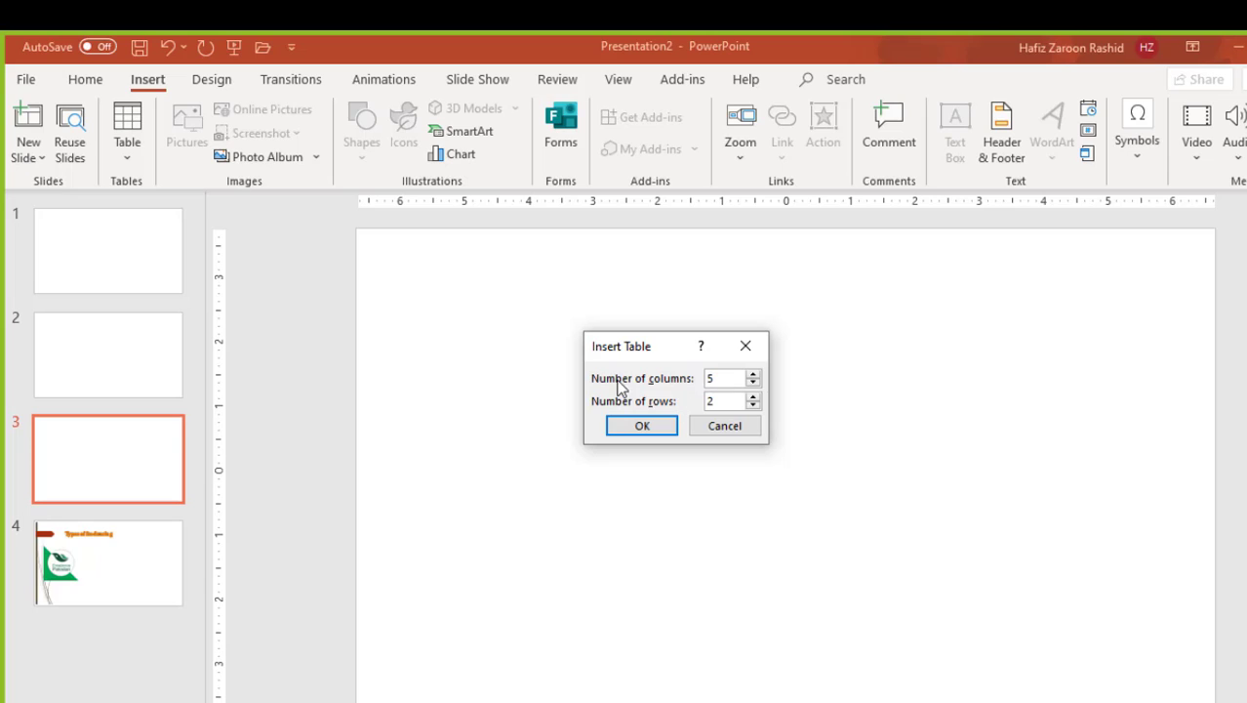
{"action": "type", "text": "5"}
{"action": "left_click", "coordinate": [753, 397]}
{"action": "left_click", "coordinate": [723, 405]}
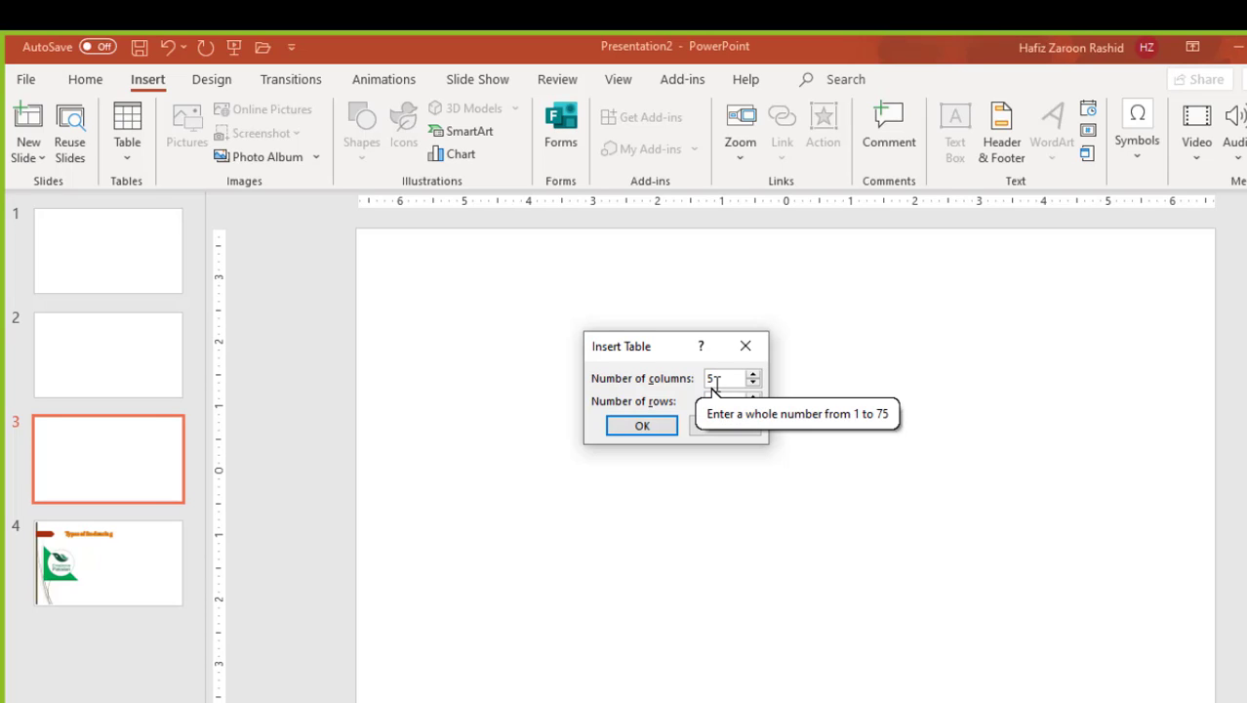
{"action": "left_click", "coordinate": [643, 426]}
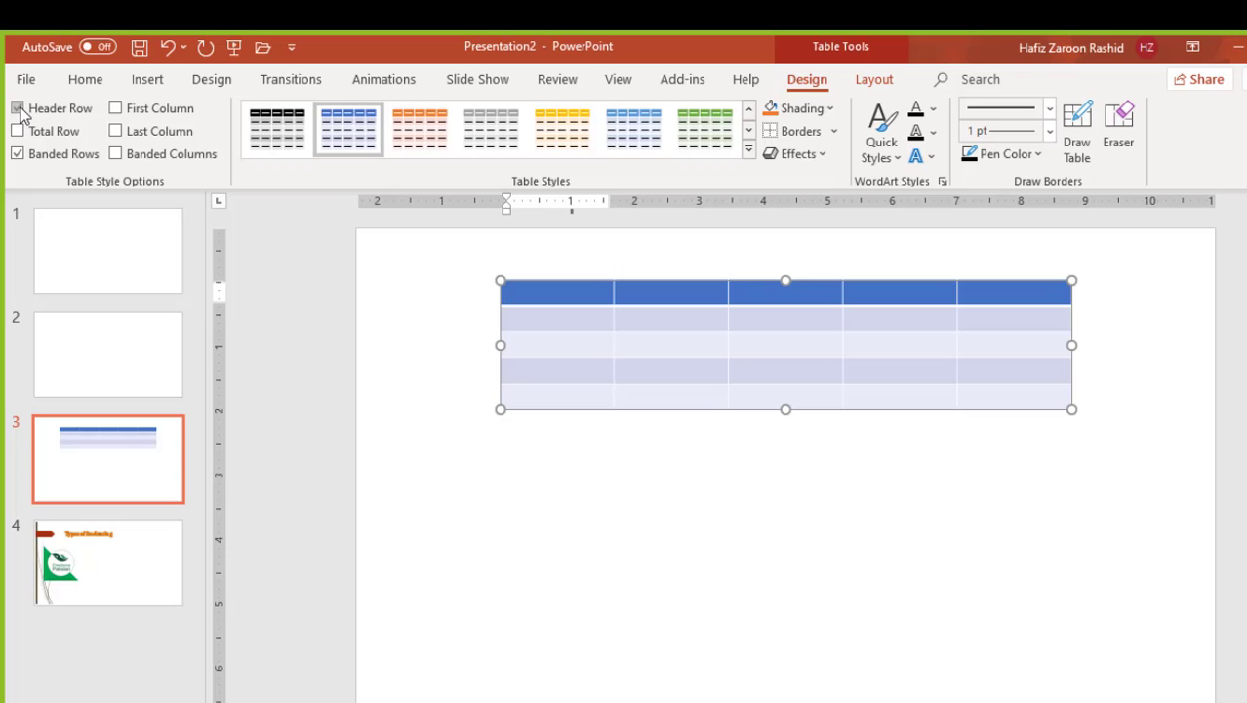
{"action": "left_click", "coordinate": [17, 108]}
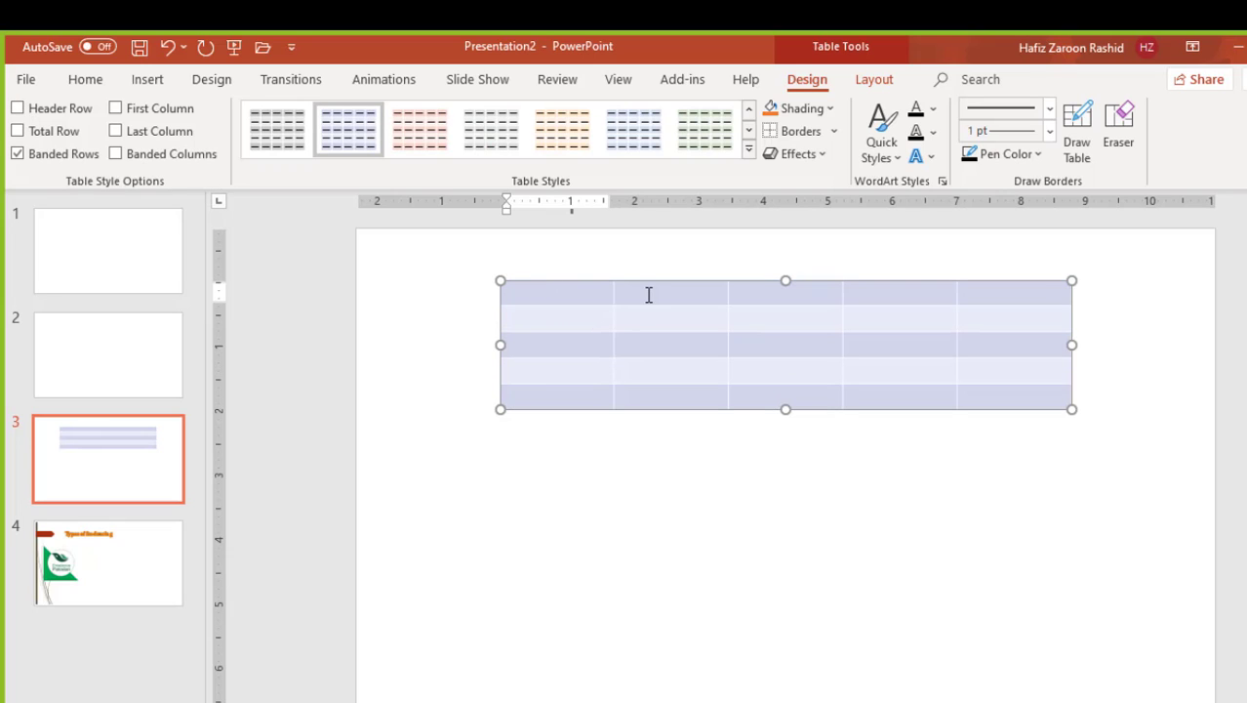
{"action": "left_click", "coordinate": [17, 109]}
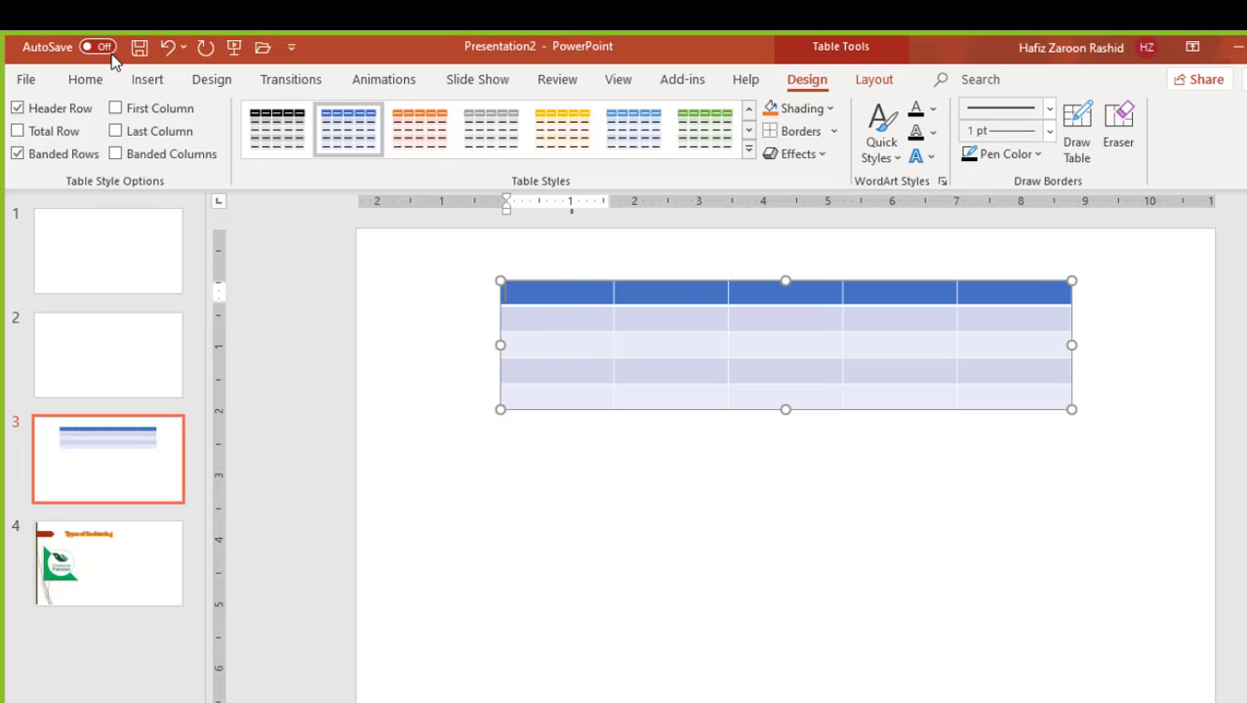
Keep Banded Rows and Last Column, clear First Column, and turn on Banded Columns
{"action": "left_click", "coordinate": [18, 155]}
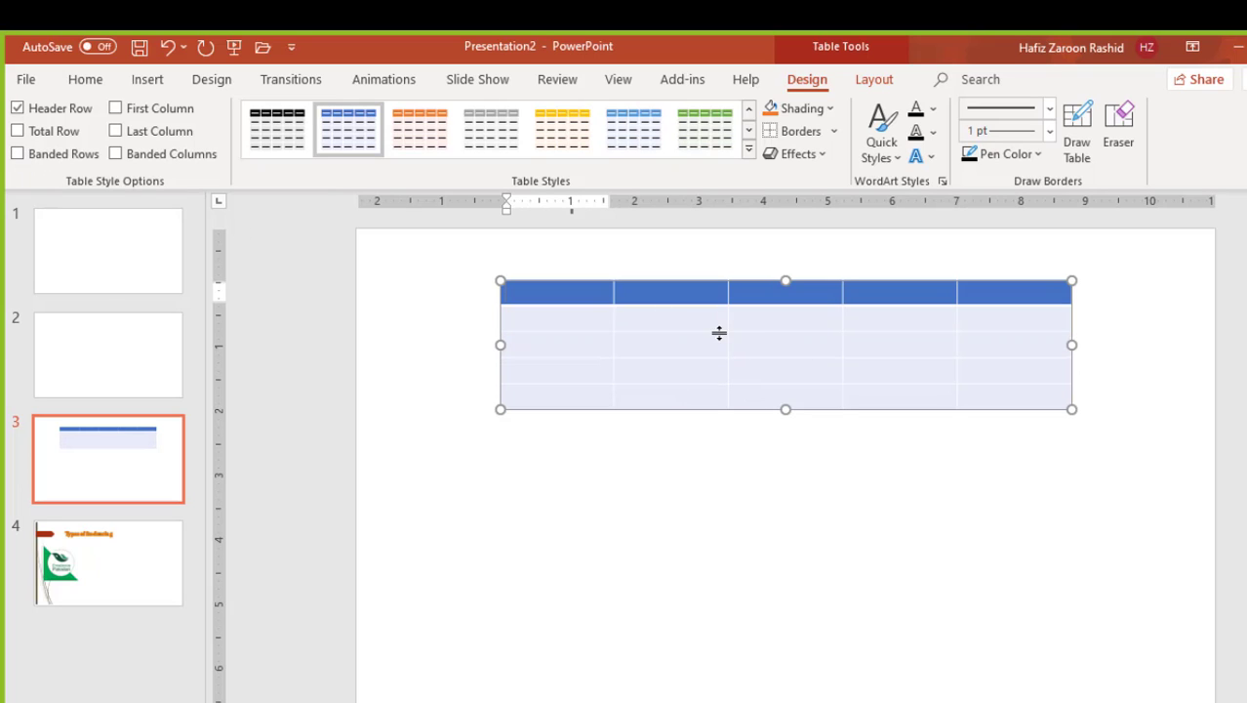
{"action": "left_click", "coordinate": [18, 154]}
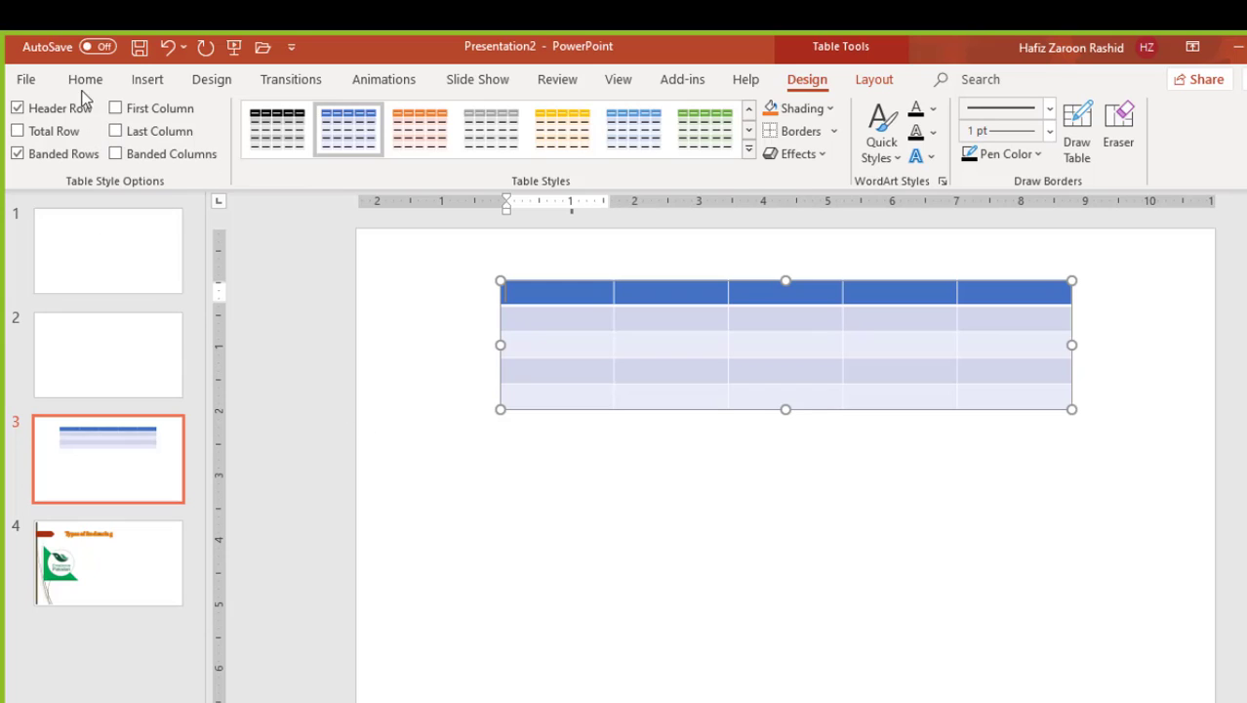
{"action": "left_click", "coordinate": [115, 109]}
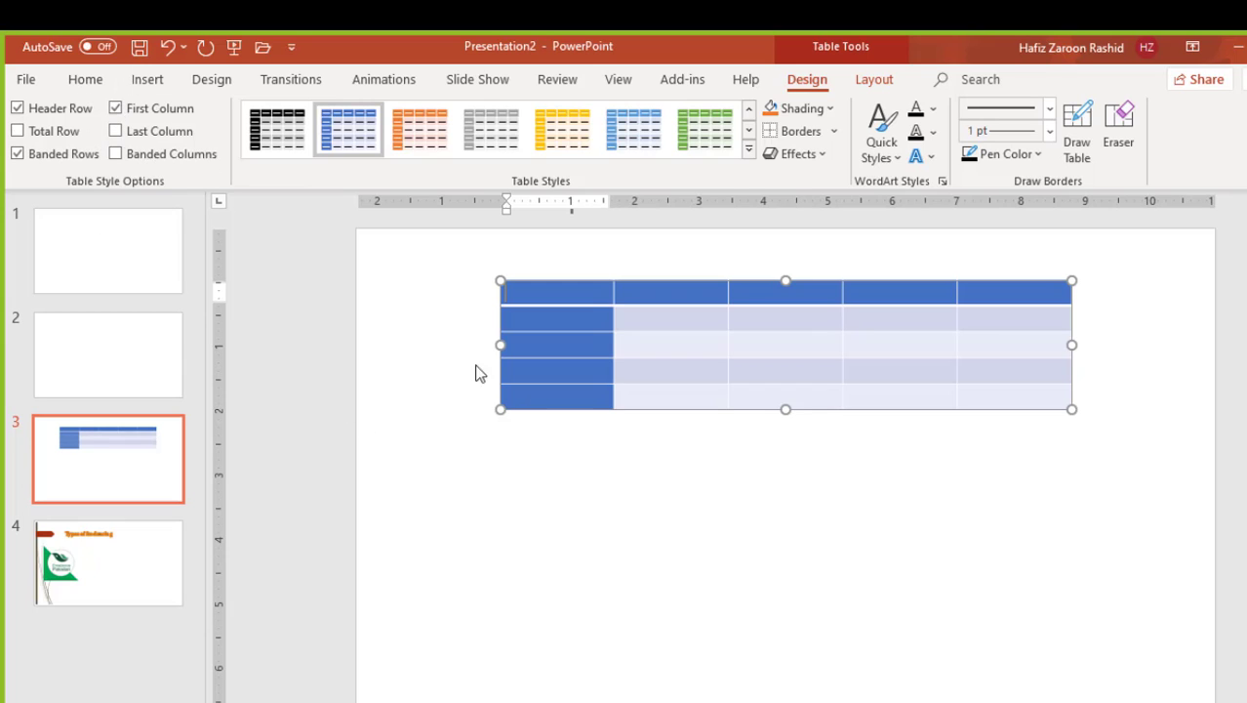
{"action": "left_click", "coordinate": [116, 131]}
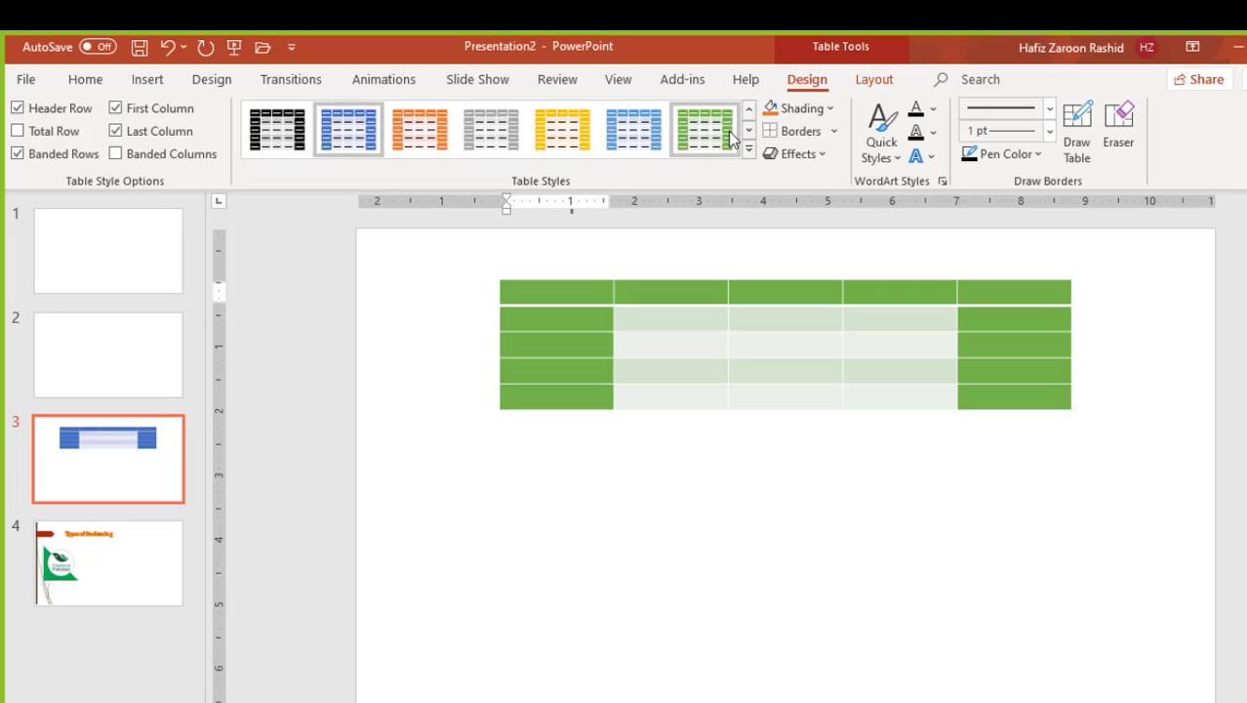
{"action": "left_click", "coordinate": [117, 109]}
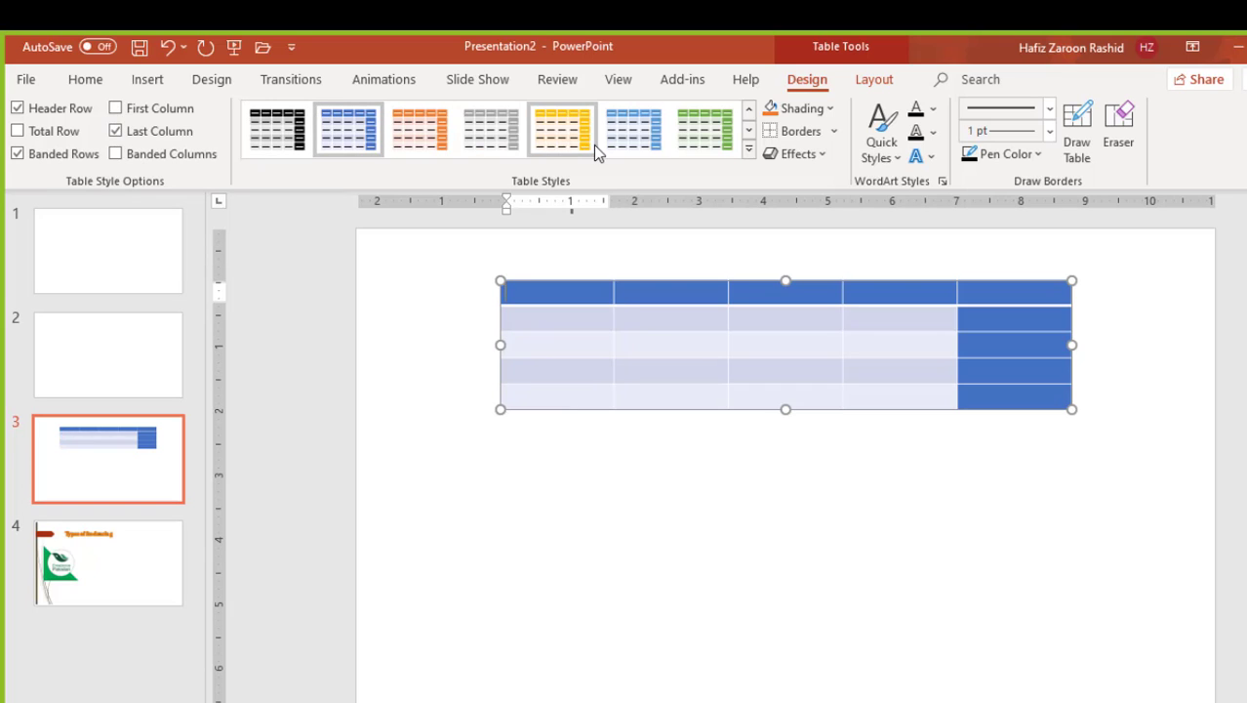
{"action": "left_click", "coordinate": [128, 145]}
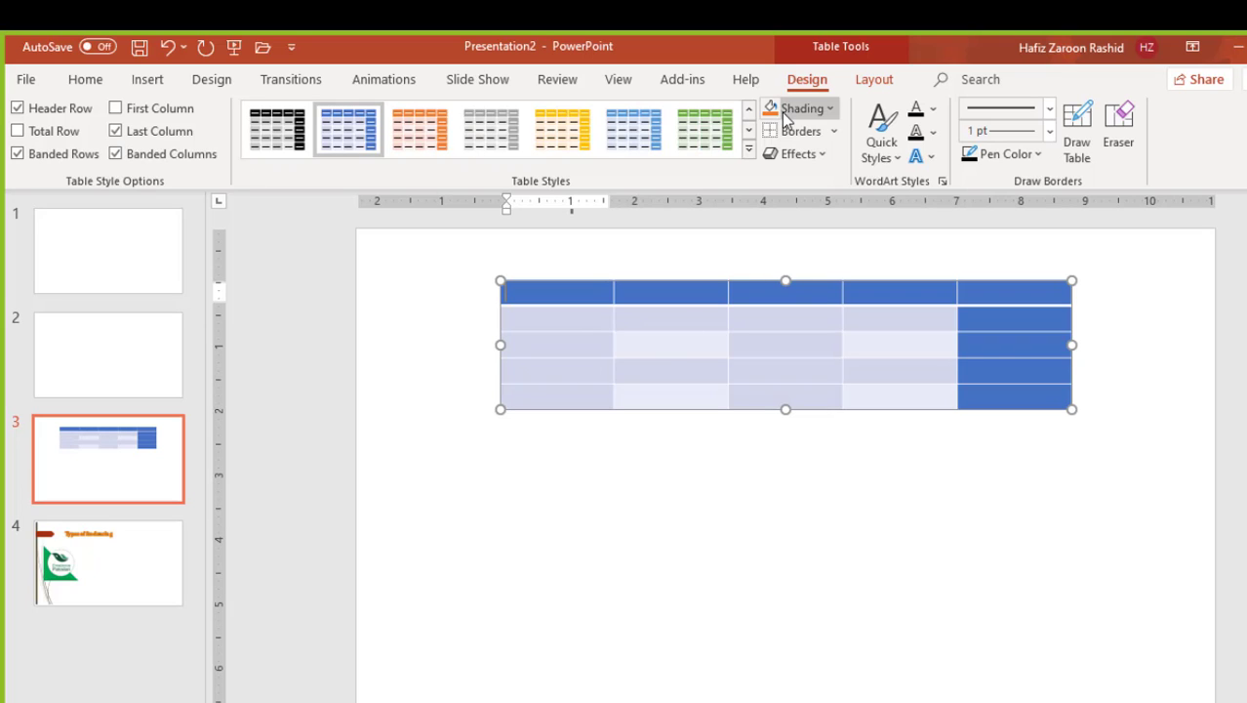
Apply the black style from the Medium section of the Table Styles gallery
{"action": "left_click", "coordinate": [750, 154]}
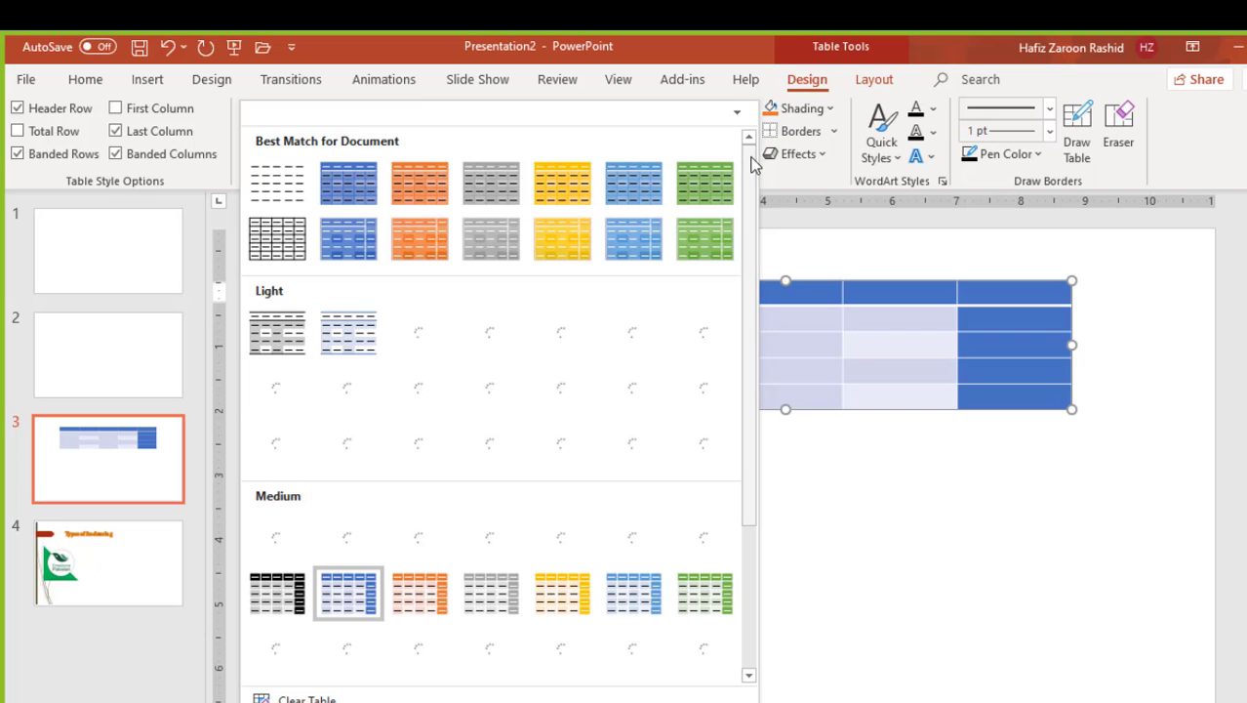
{"action": "left_click", "coordinate": [834, 247]}
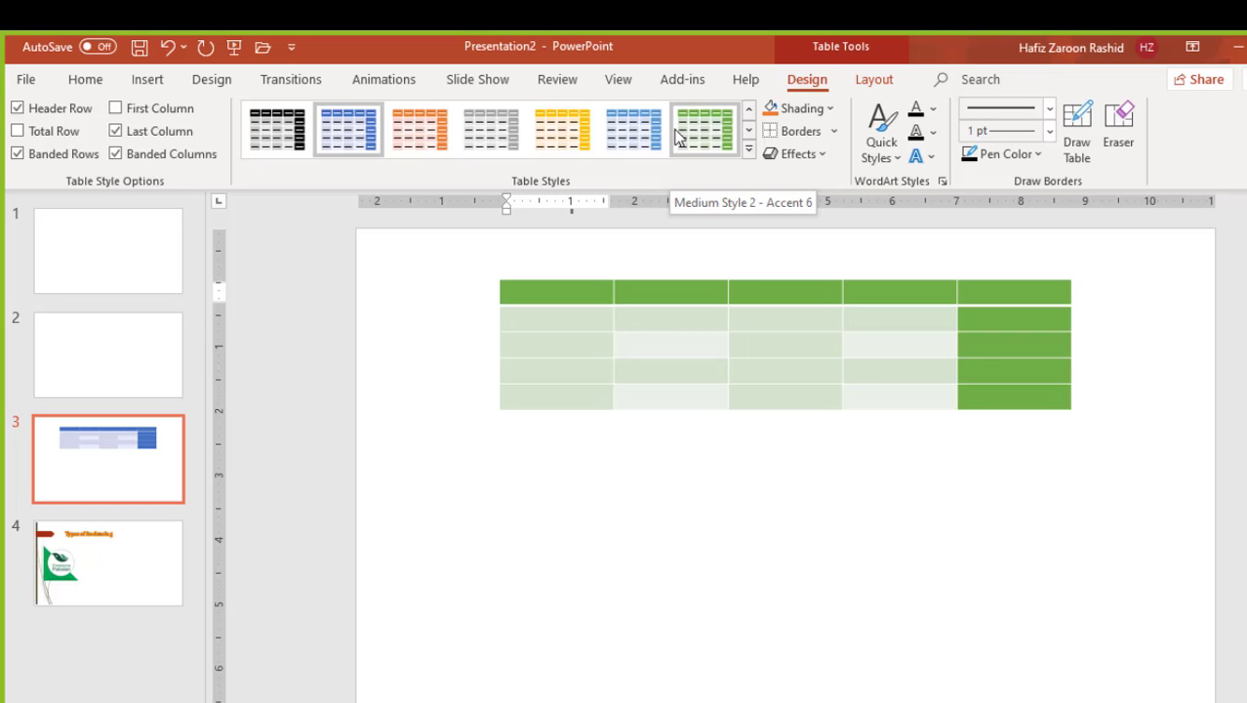
{"action": "left_click", "coordinate": [750, 133]}
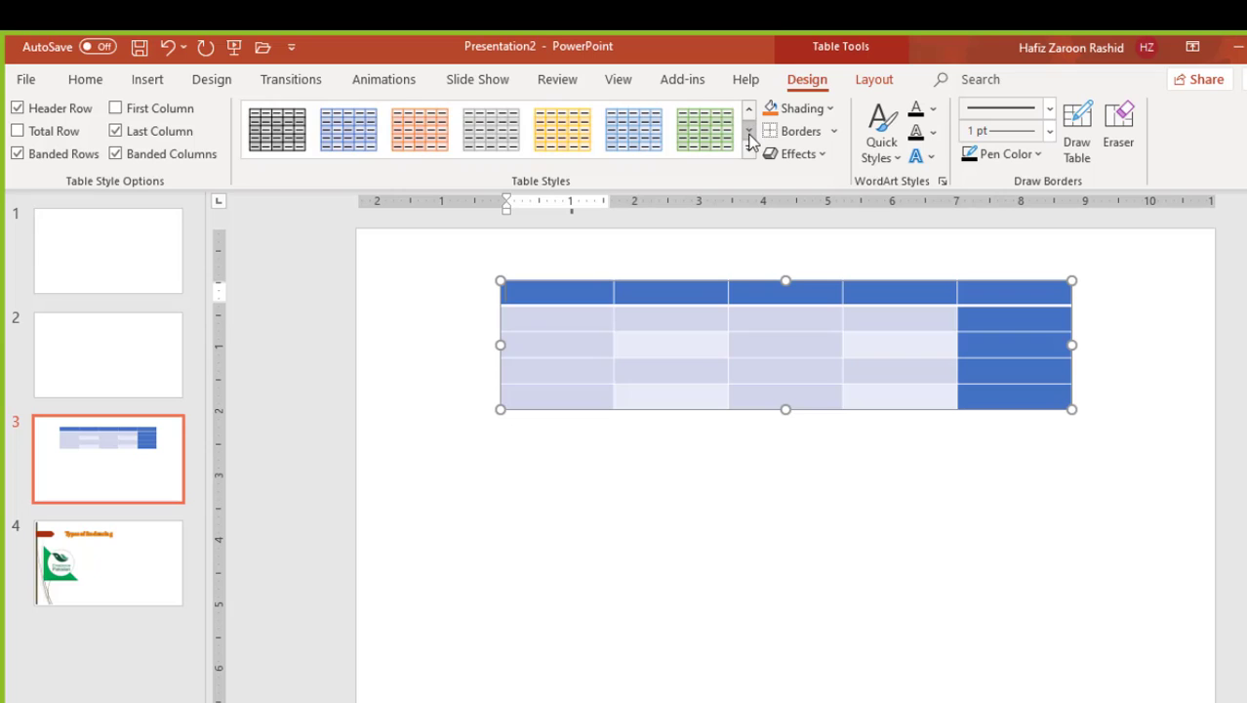
{"action": "left_click", "coordinate": [750, 151]}
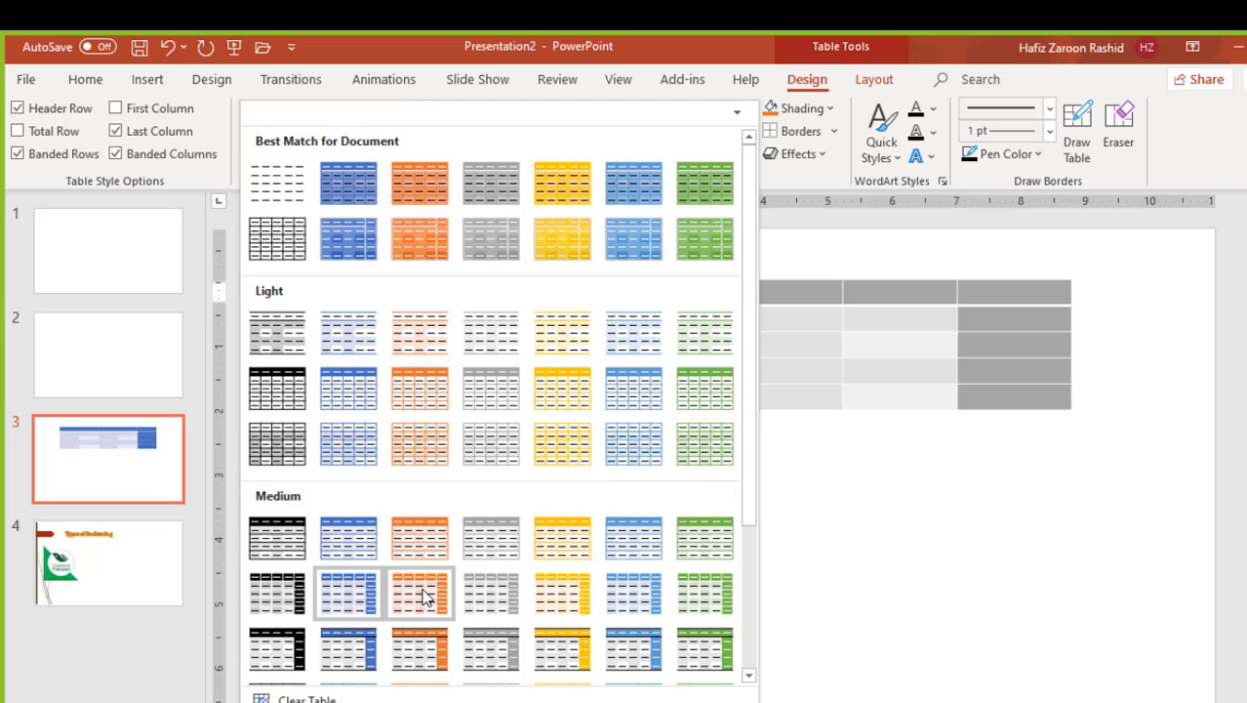
{"action": "left_click", "coordinate": [283, 593]}
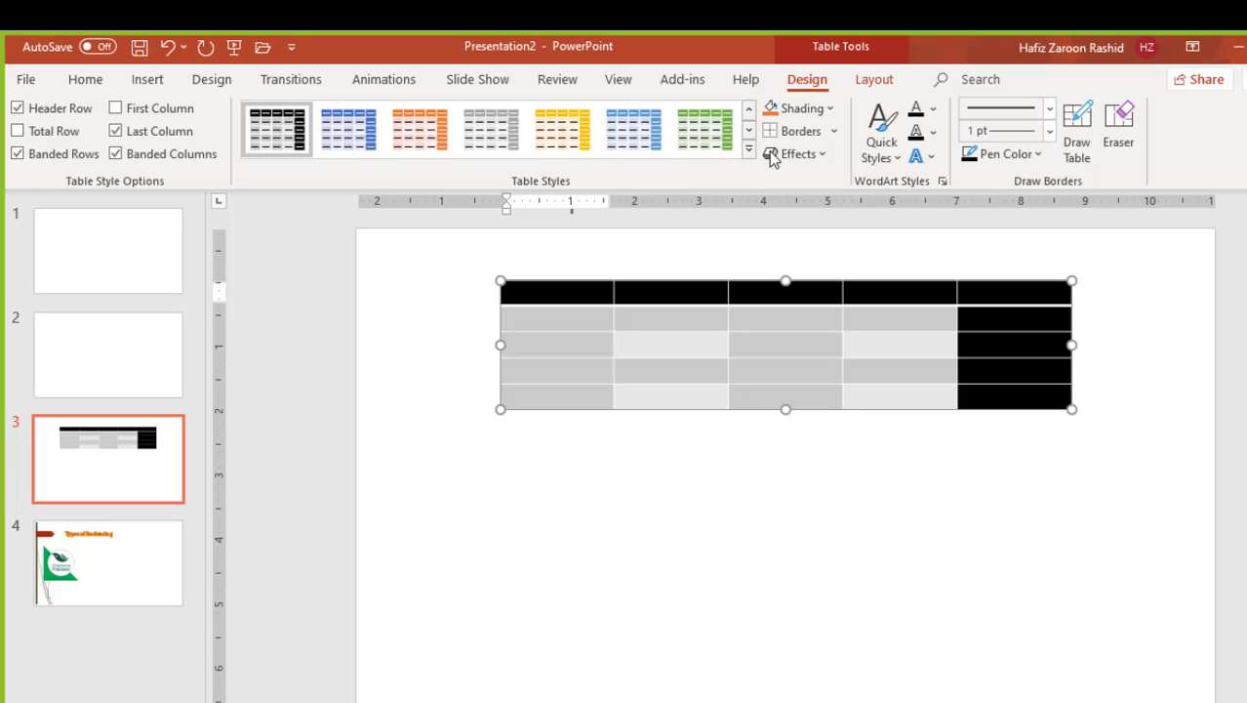
{"action": "left_click", "coordinate": [830, 107]}
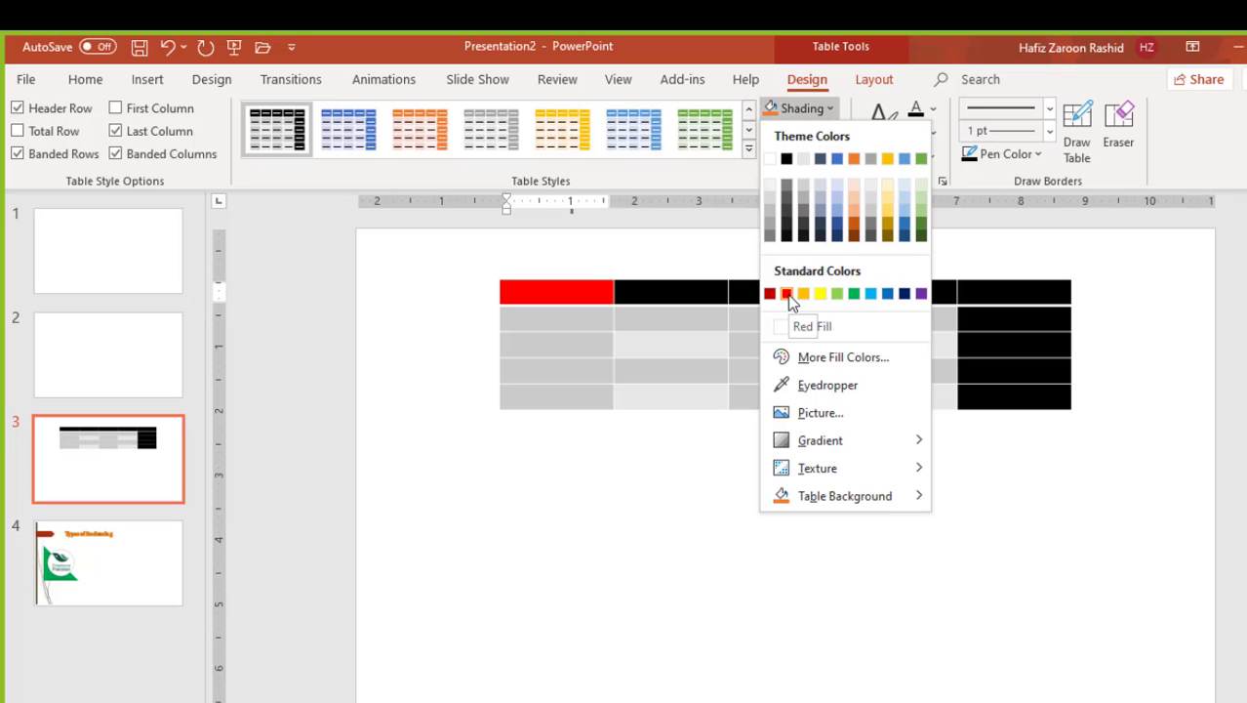
Dismiss the red preview, reselect the whole table and reopen its Shading colours
{"action": "left_click", "coordinate": [544, 501]}
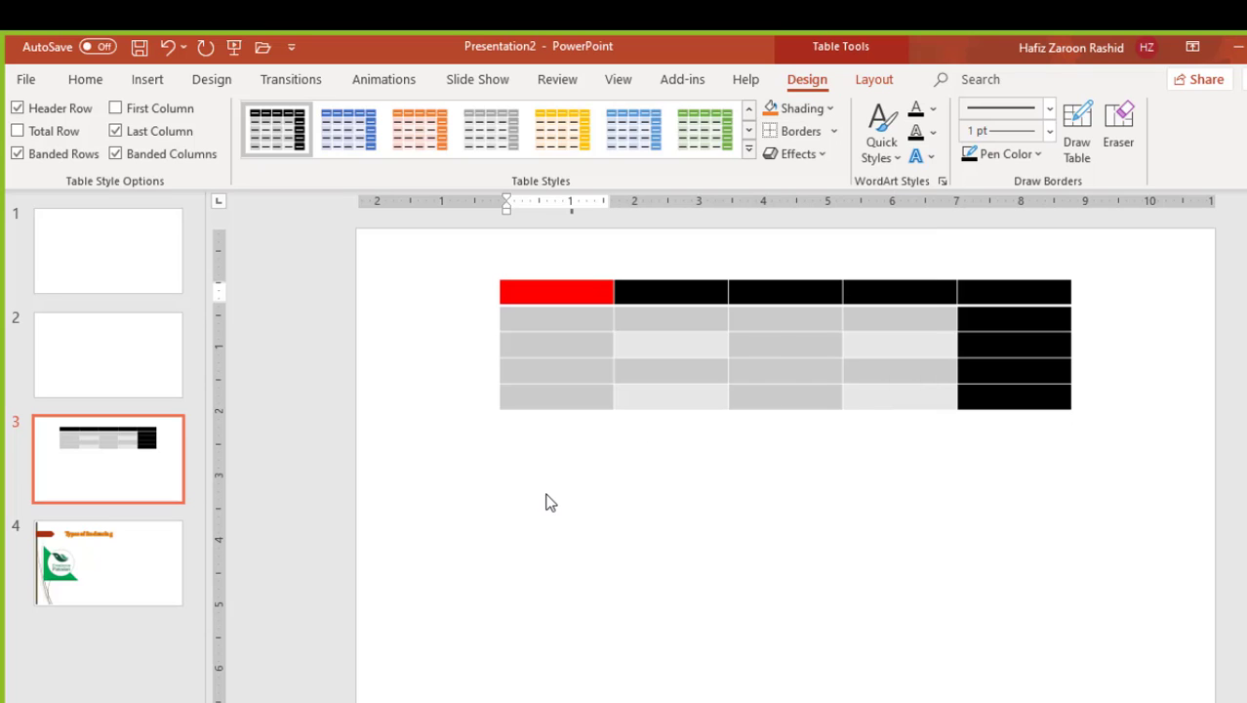
{"action": "left_click", "coordinate": [642, 462]}
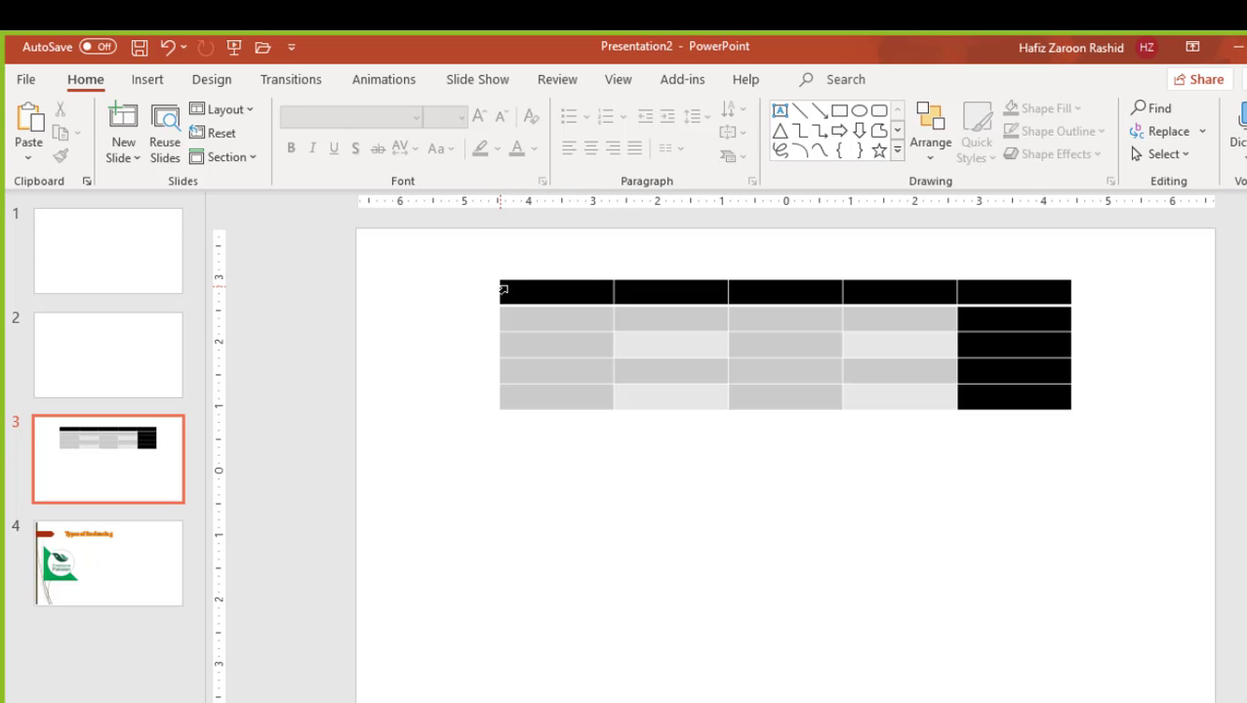
{"action": "left_click", "coordinate": [509, 287]}
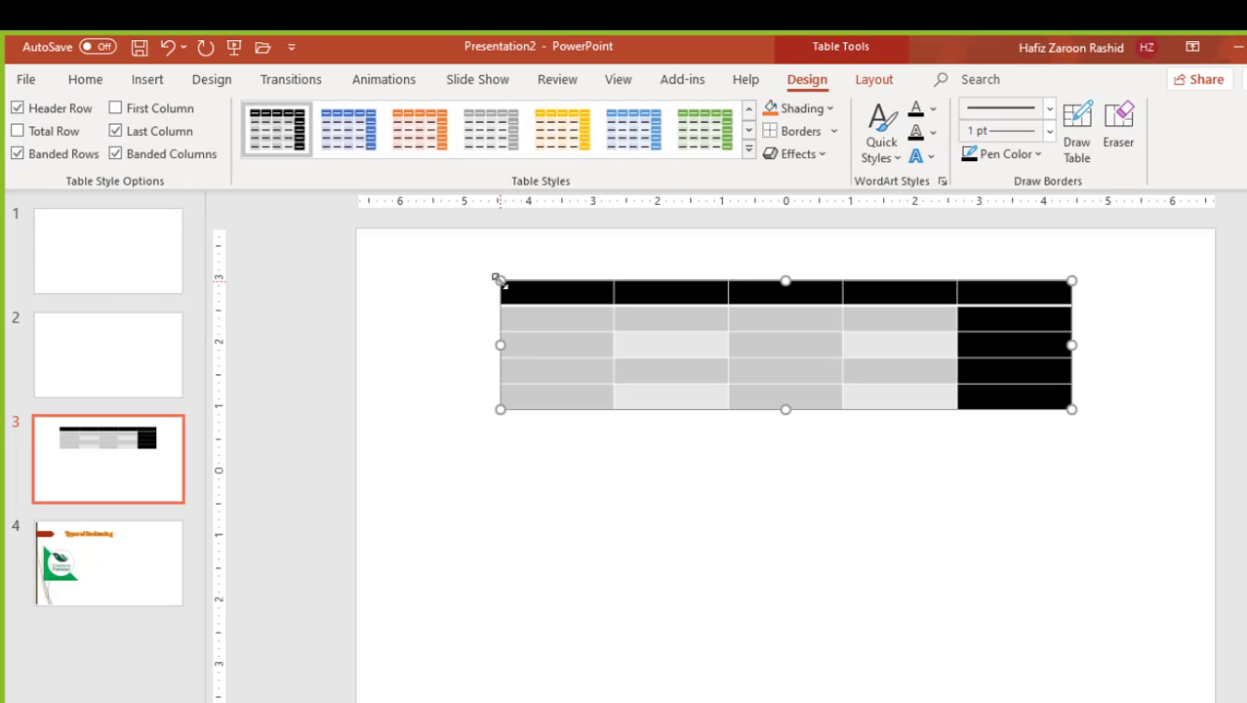
{"action": "left_click", "coordinate": [432, 281]}
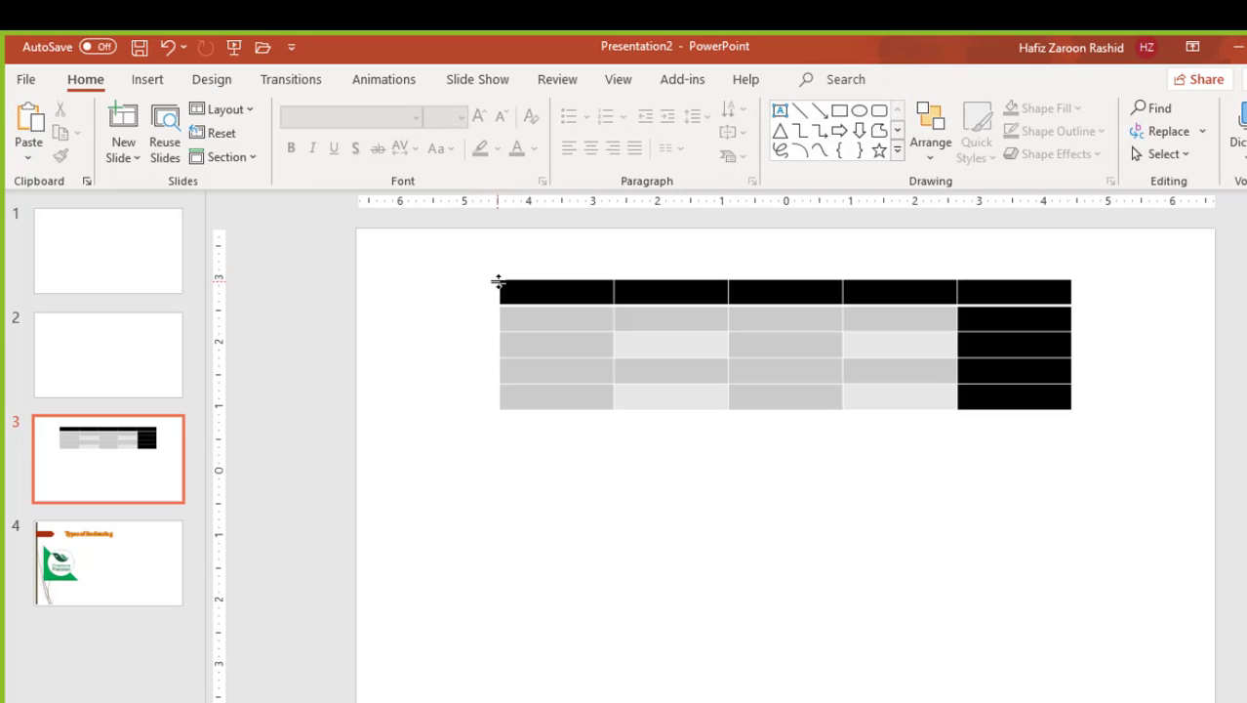
{"action": "left_click", "coordinate": [503, 281]}
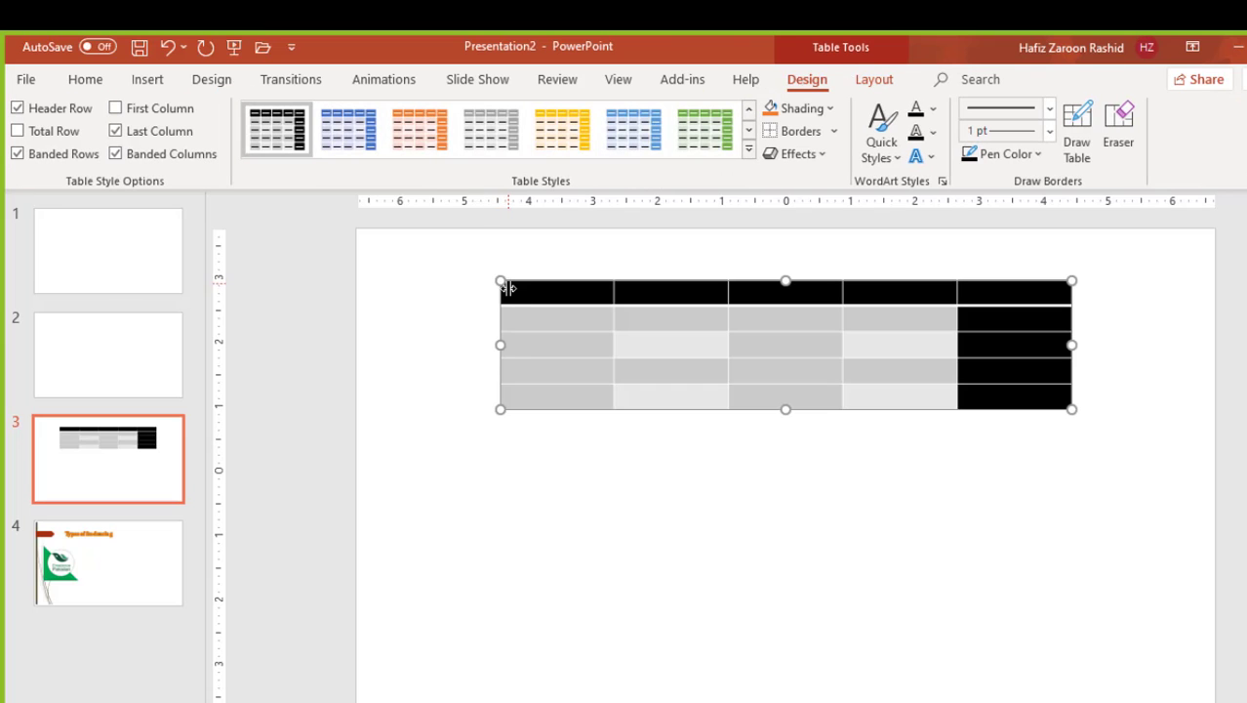
{"action": "left_click", "coordinate": [822, 108]}
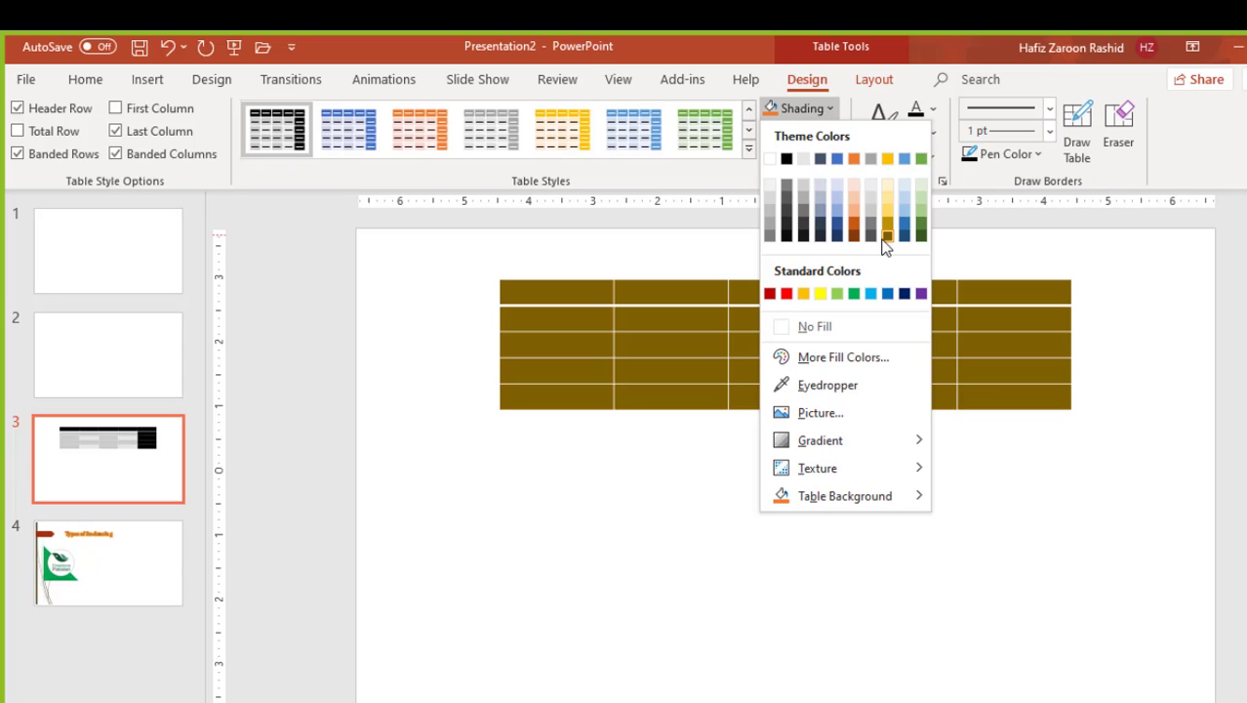
Shade the table light green, leave First Column off and turn Last Column off
{"action": "left_click", "coordinate": [923, 195]}
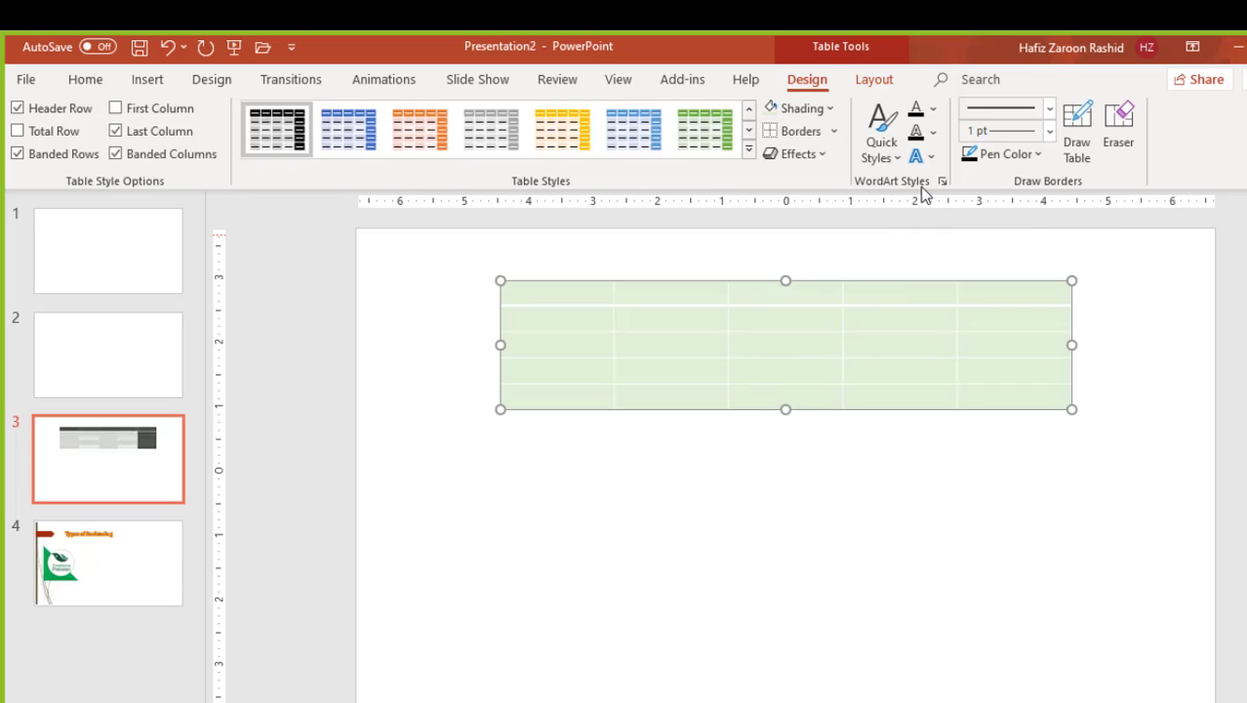
{"action": "left_click", "coordinate": [116, 108]}
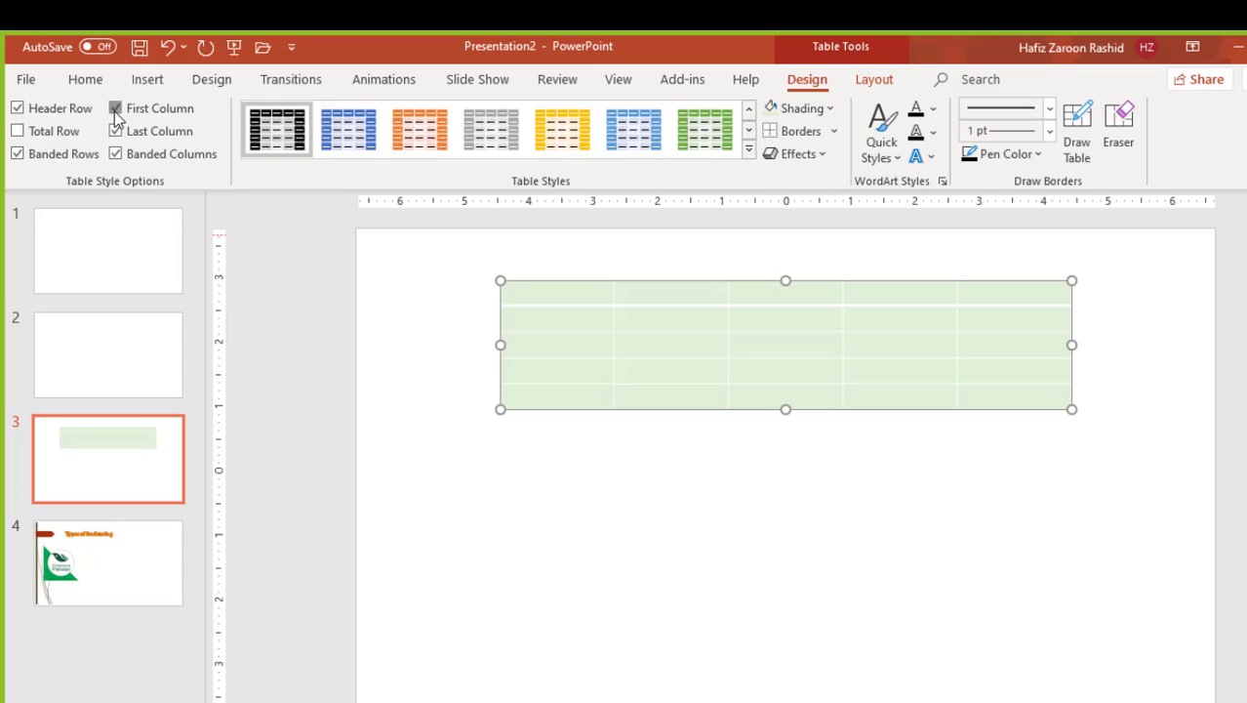
{"action": "left_click", "coordinate": [17, 108]}
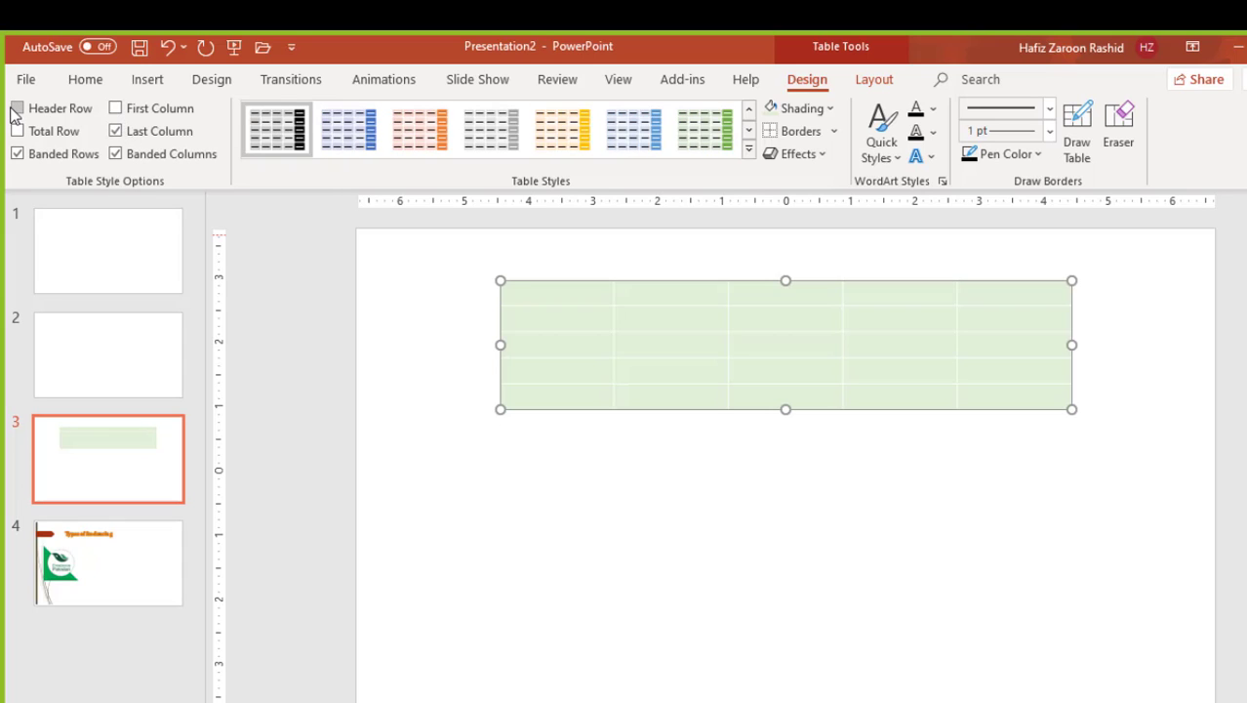
{"action": "left_click", "coordinate": [16, 108]}
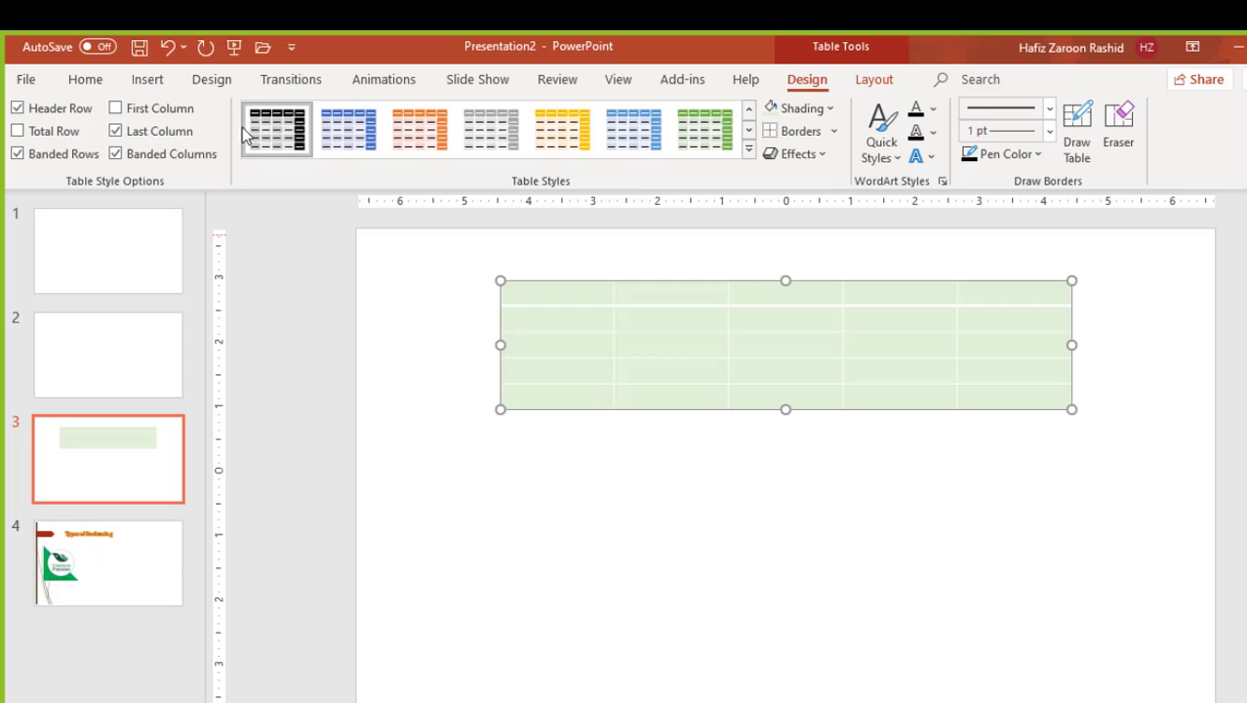
{"action": "left_click", "coordinate": [117, 131]}
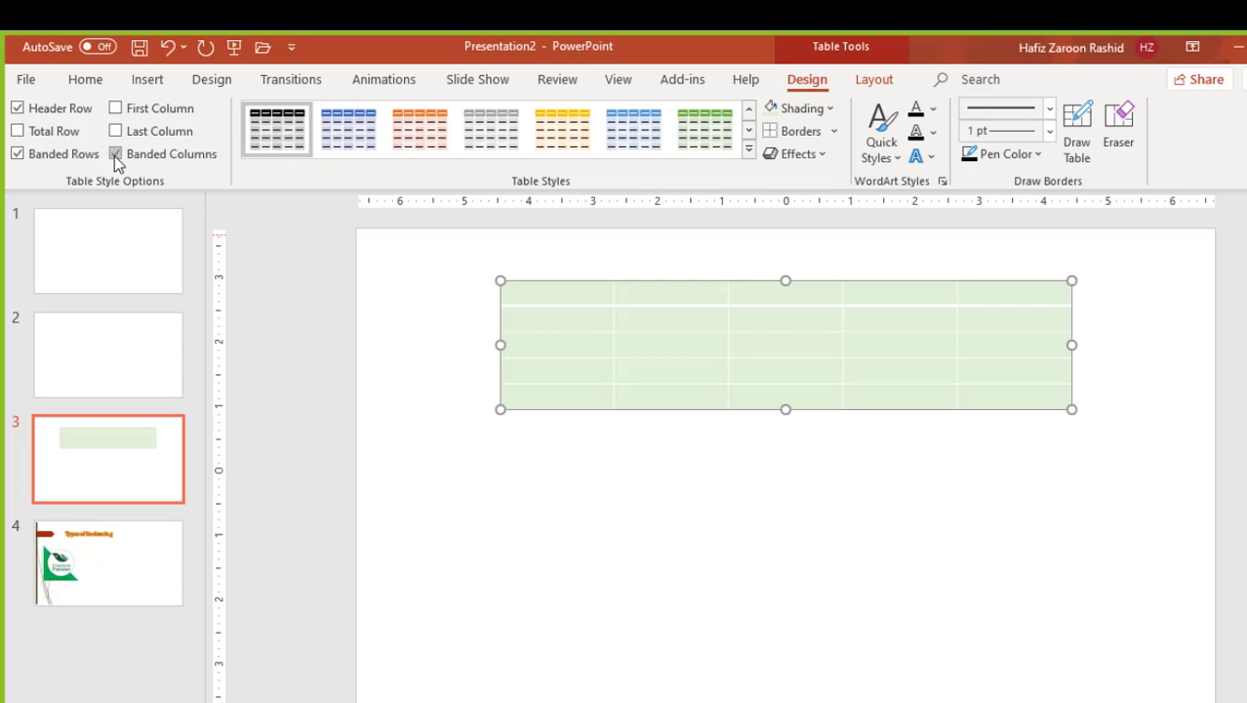
Clear banded rows and columns, keep only Header Row, and apply the plain blue style
{"action": "left_click", "coordinate": [106, 153]}
{"action": "left_click", "coordinate": [17, 154]}
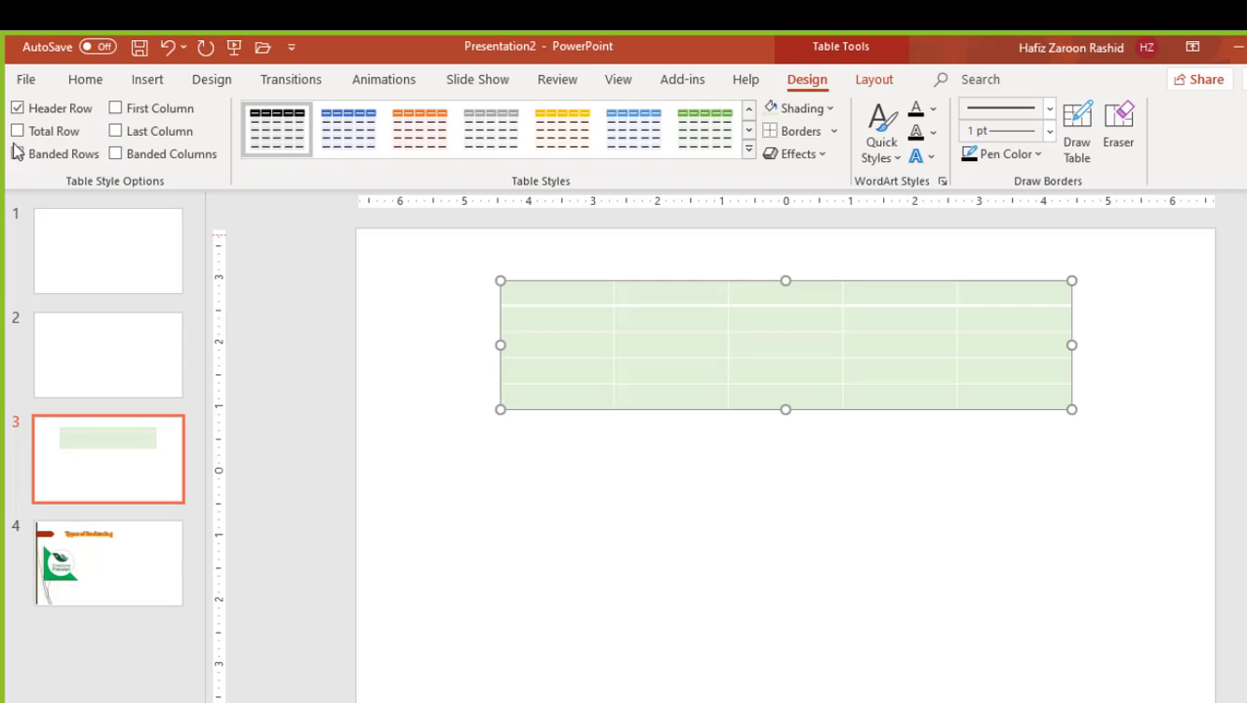
{"action": "left_click", "coordinate": [16, 109]}
{"action": "left_click", "coordinate": [17, 109]}
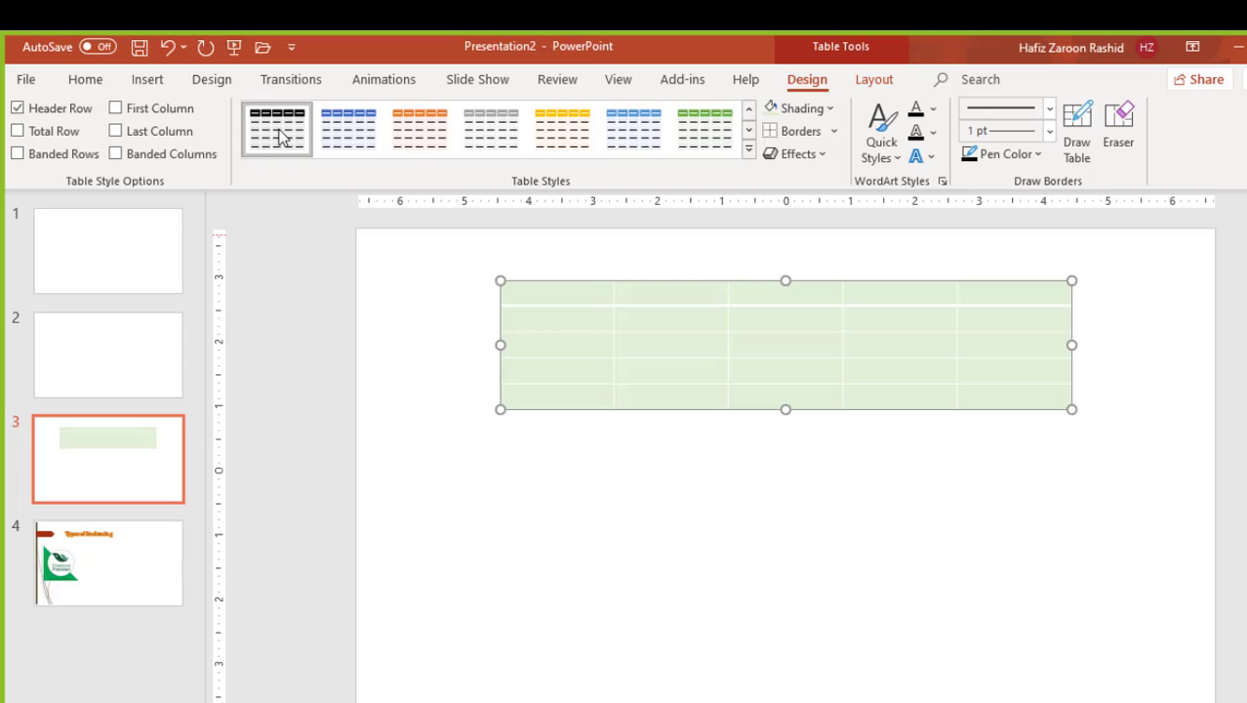
{"action": "left_click", "coordinate": [360, 146]}
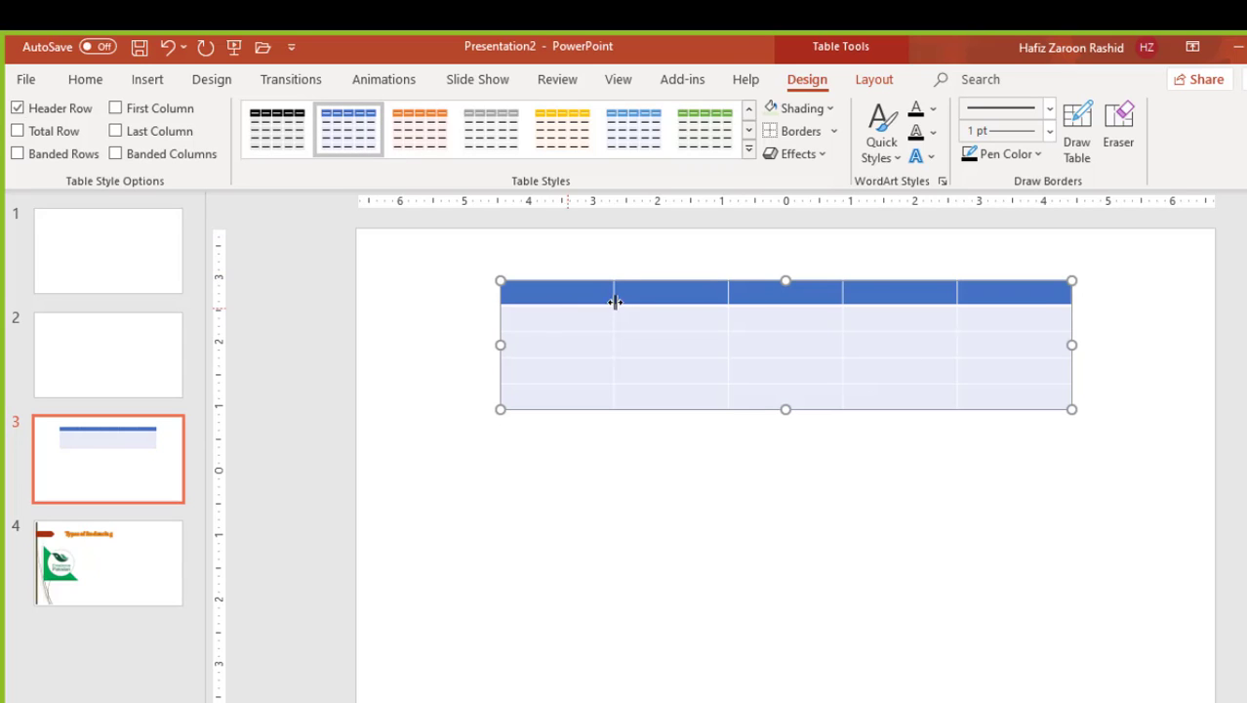
Apply All Borders to the blue table so every cell is outlined
{"action": "left_click", "coordinate": [835, 134]}
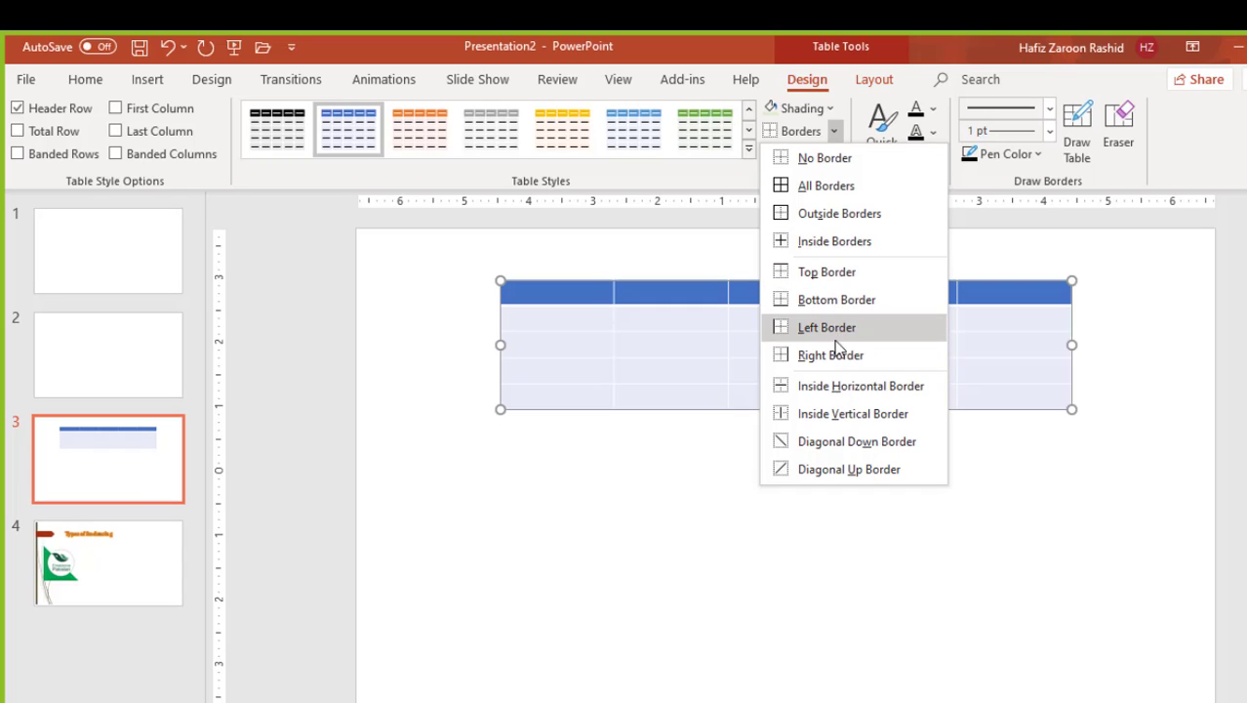
{"action": "left_click", "coordinate": [833, 192]}
{"action": "left_click", "coordinate": [789, 493]}
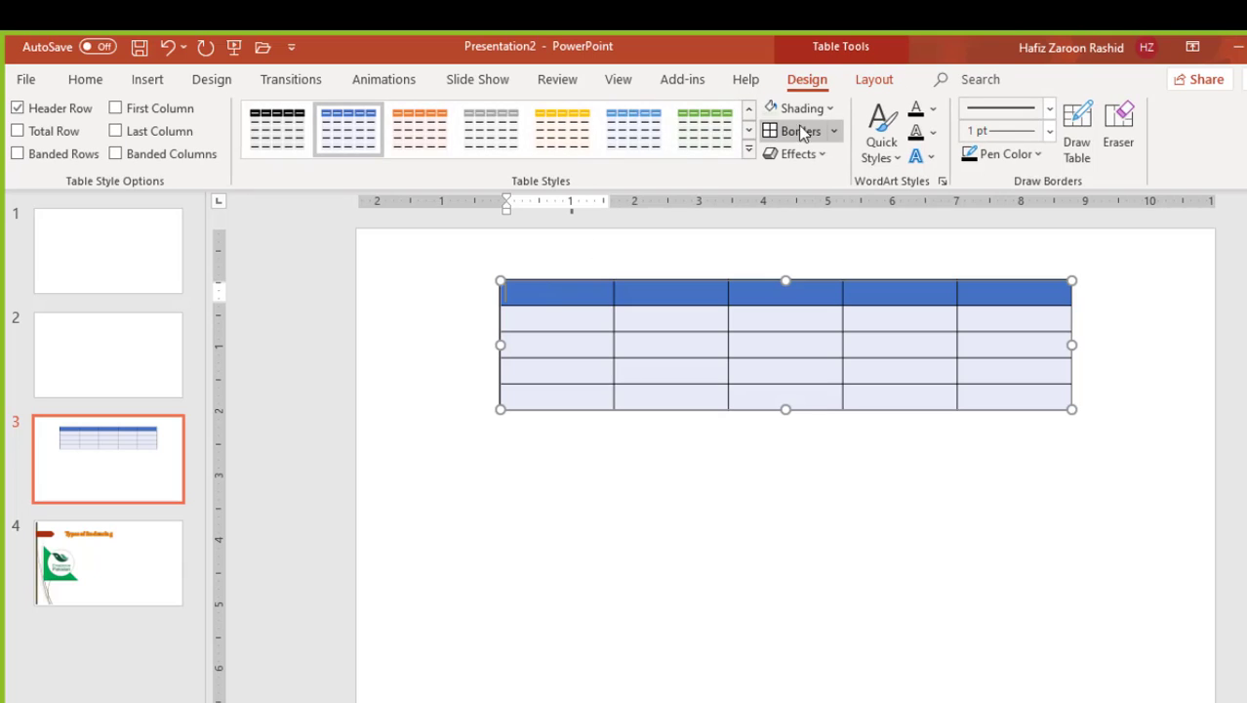
Browse the table Effects options, then close them without adding a bevel
{"action": "left_click", "coordinate": [818, 156]}
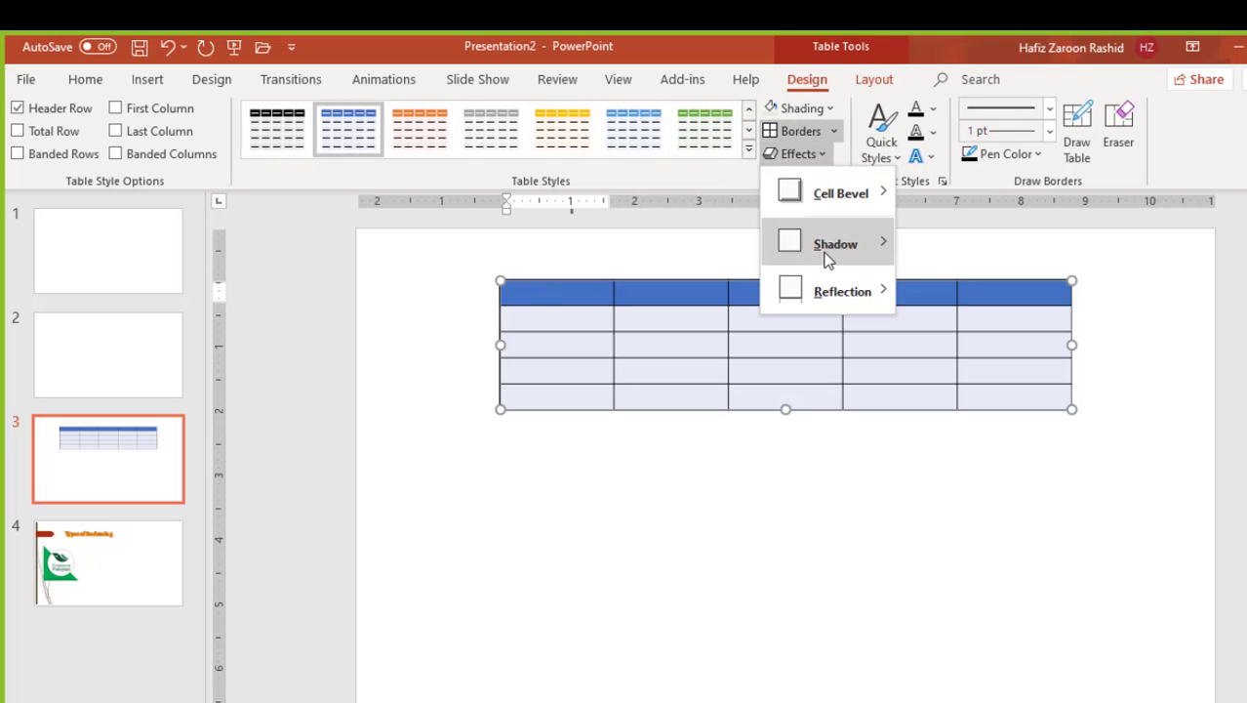
{"action": "mouse_move", "coordinate": [828, 255]}
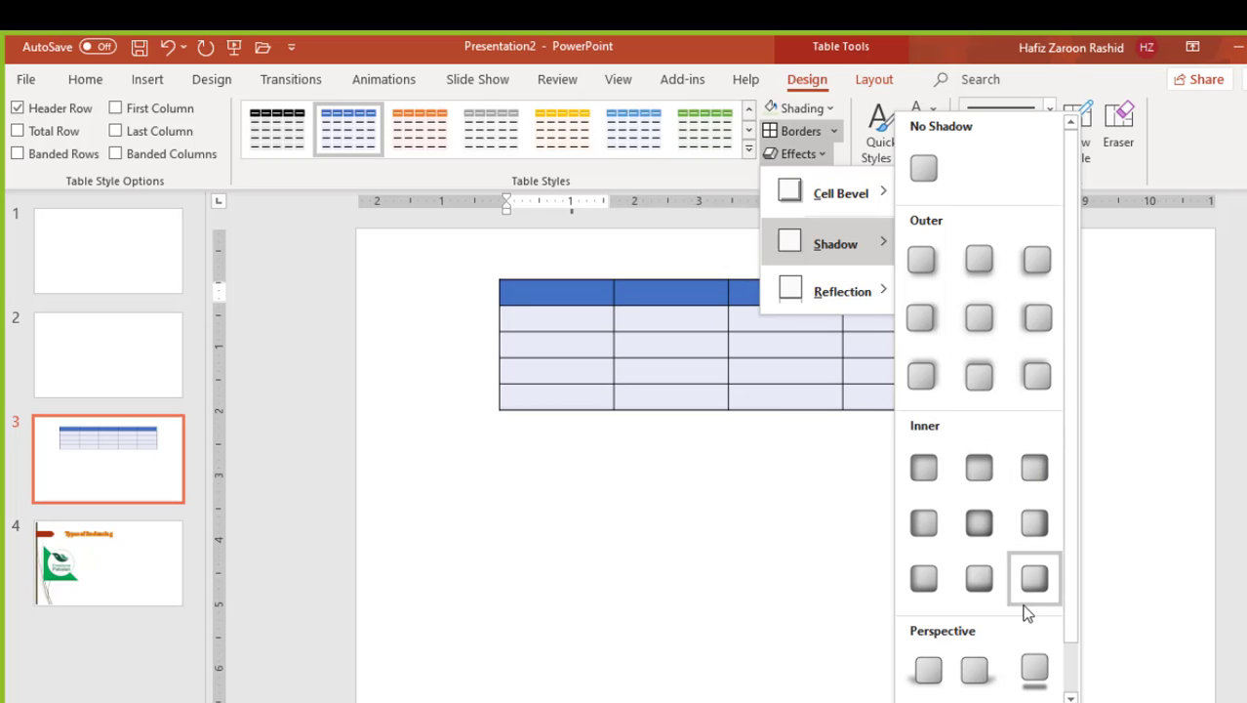
{"action": "mouse_move", "coordinate": [843, 188]}
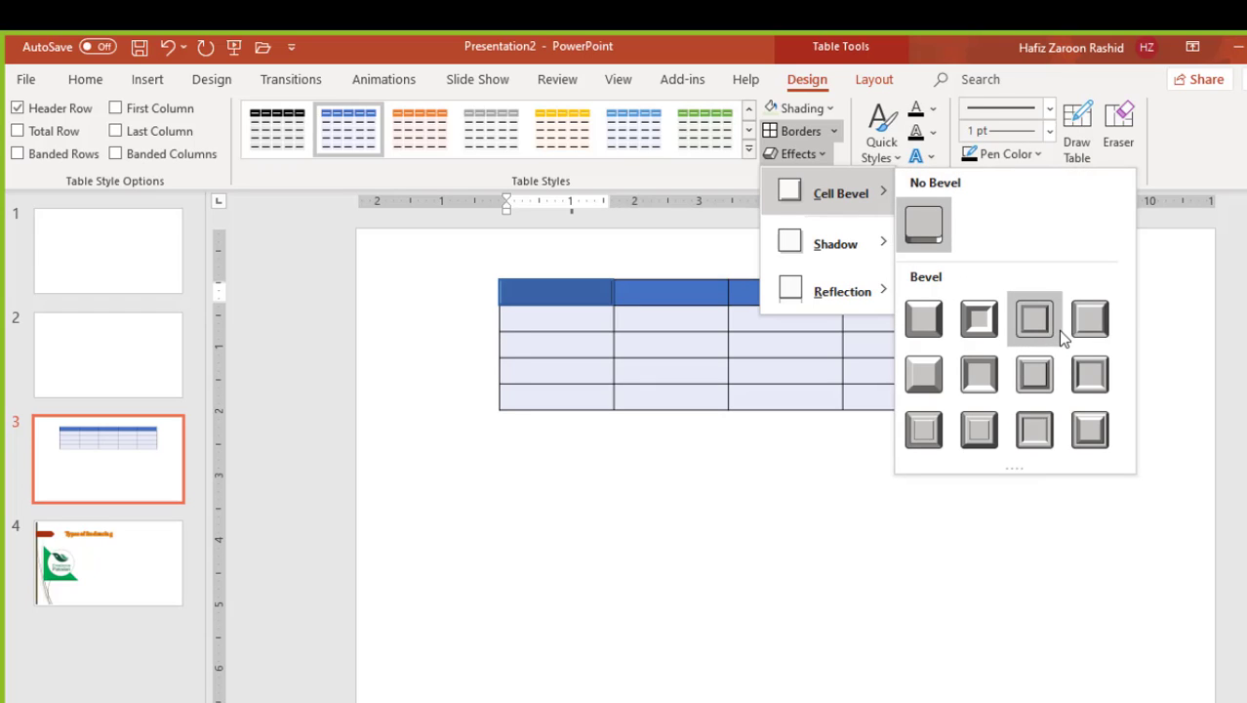
{"action": "left_click", "coordinate": [540, 408]}
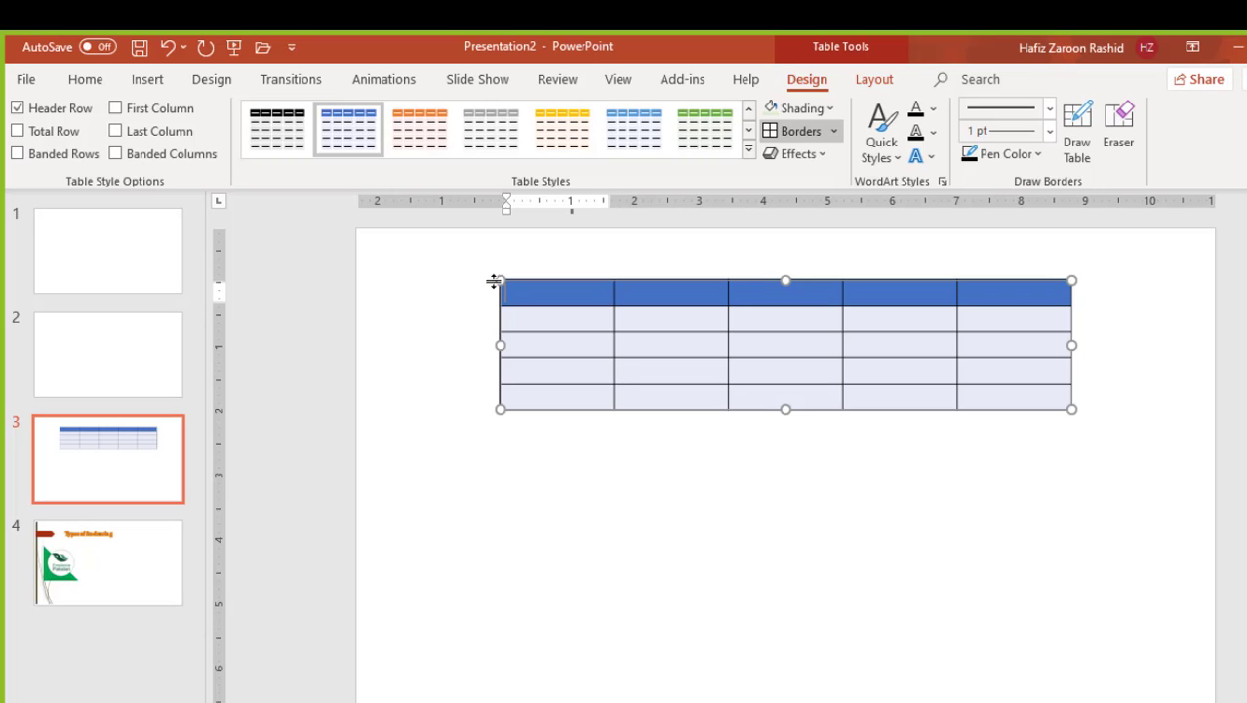
Select the whole table and apply the third-row, second-column Cell Bevel preset
{"action": "left_click", "coordinate": [496, 280]}
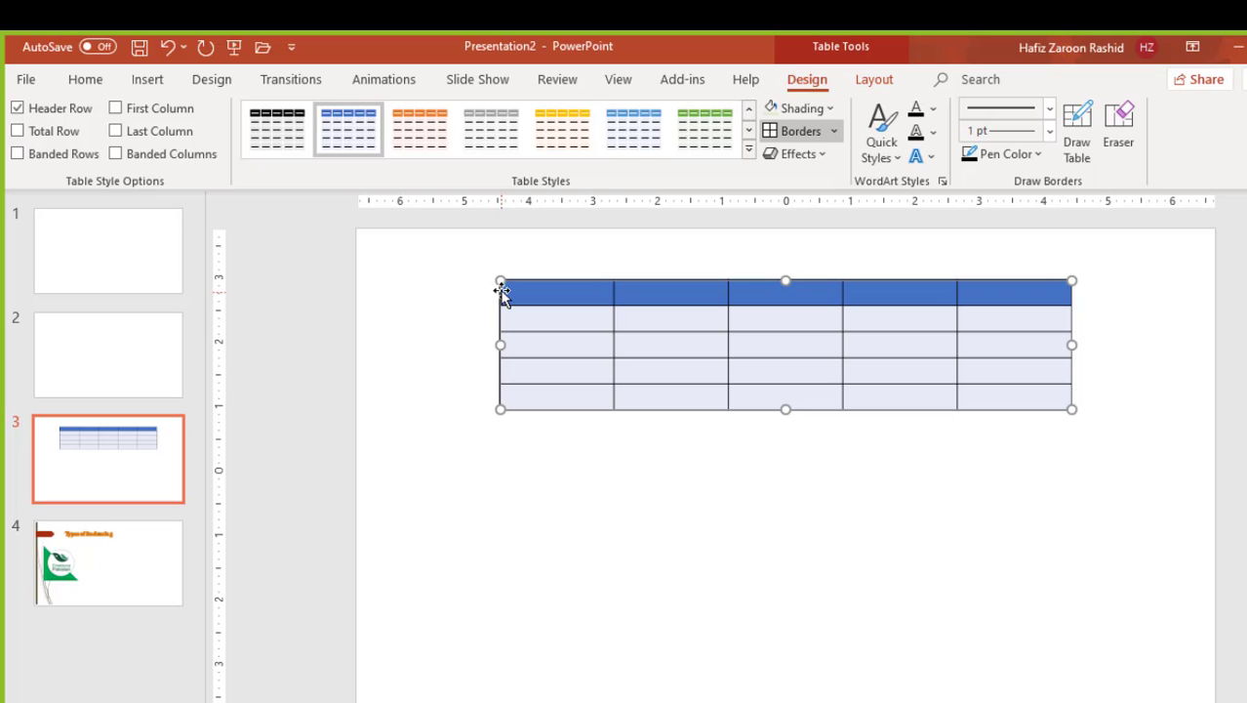
{"action": "left_click", "coordinate": [823, 156]}
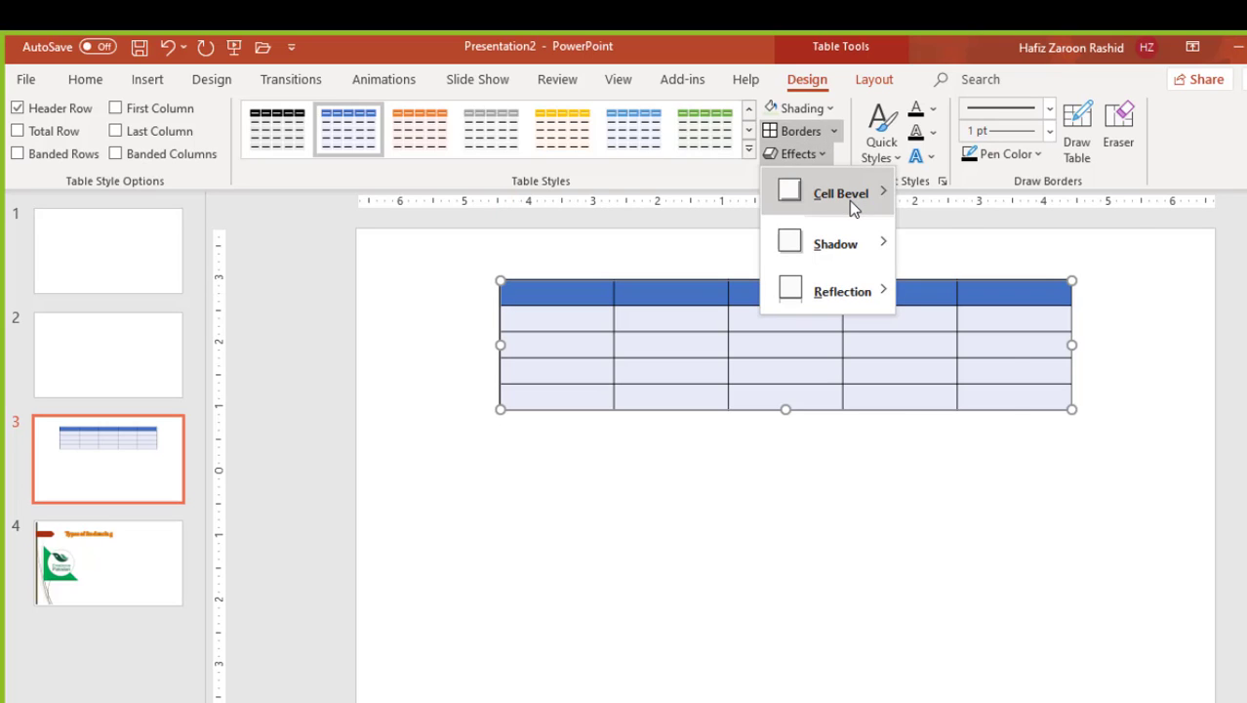
{"action": "mouse_move", "coordinate": [849, 200]}
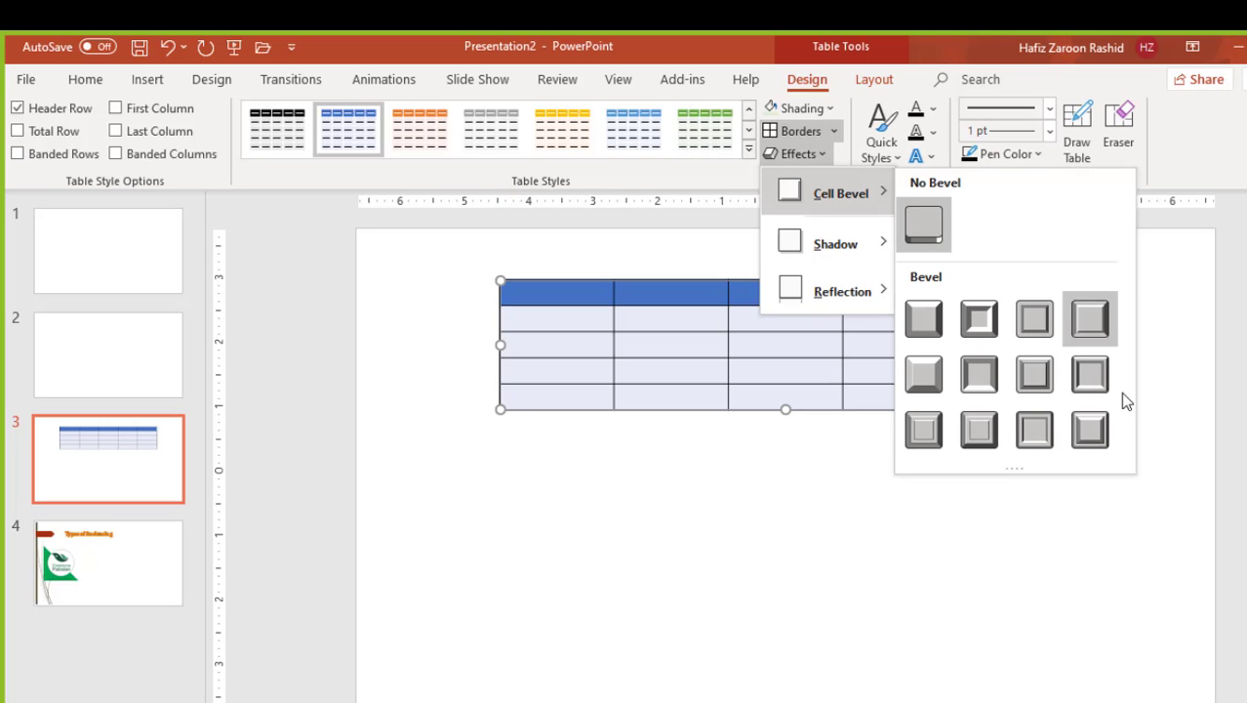
{"action": "left_click", "coordinate": [977, 428]}
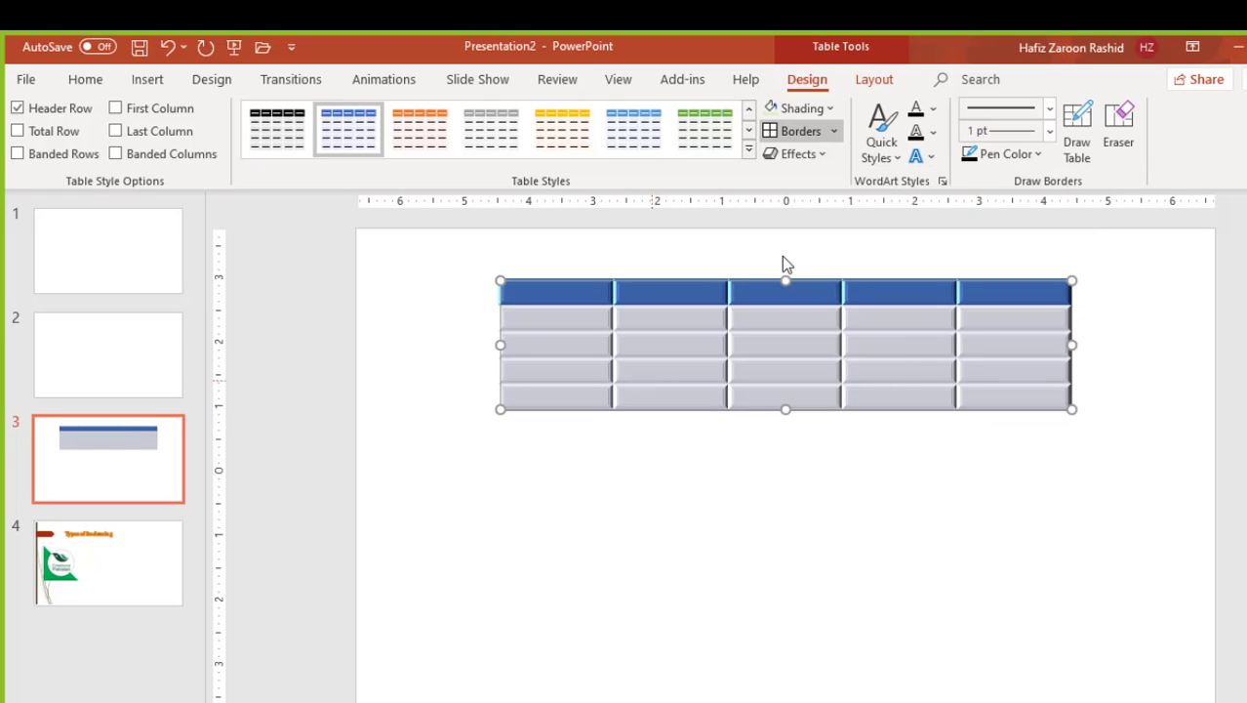
{"action": "left_click", "coordinate": [818, 156]}
{"action": "left_click", "coordinate": [816, 156]}
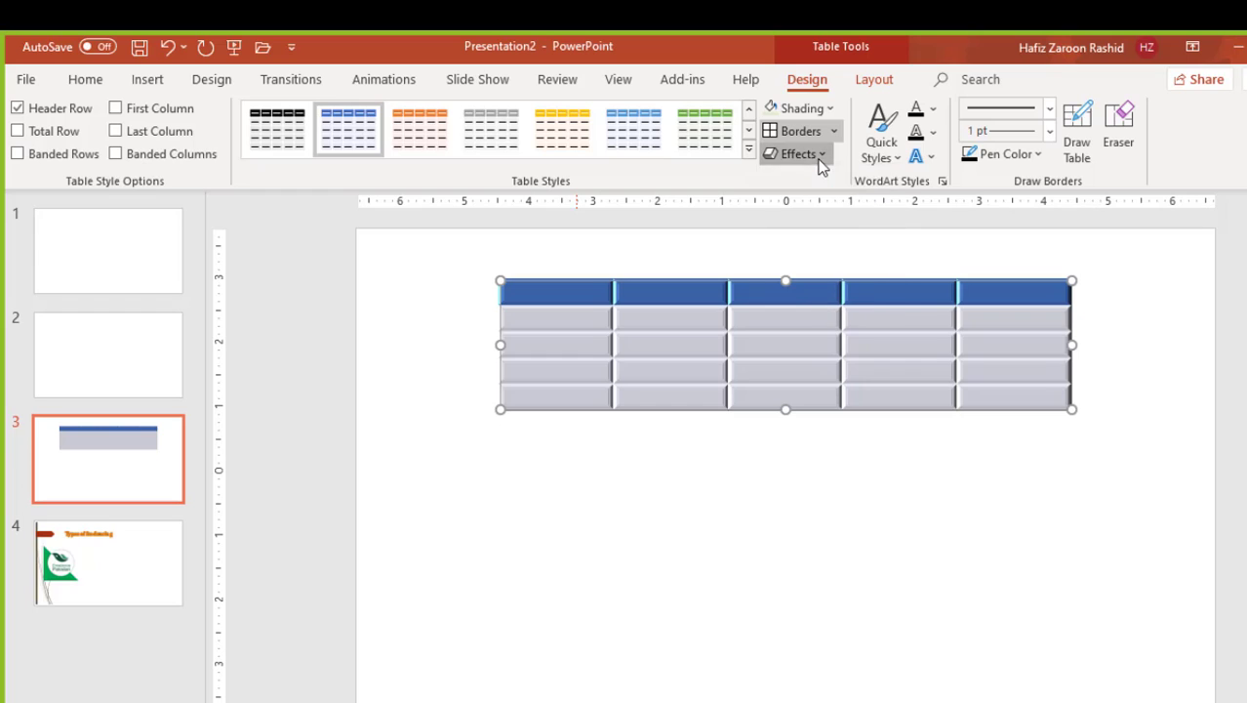
{"action": "left_click", "coordinate": [884, 152]}
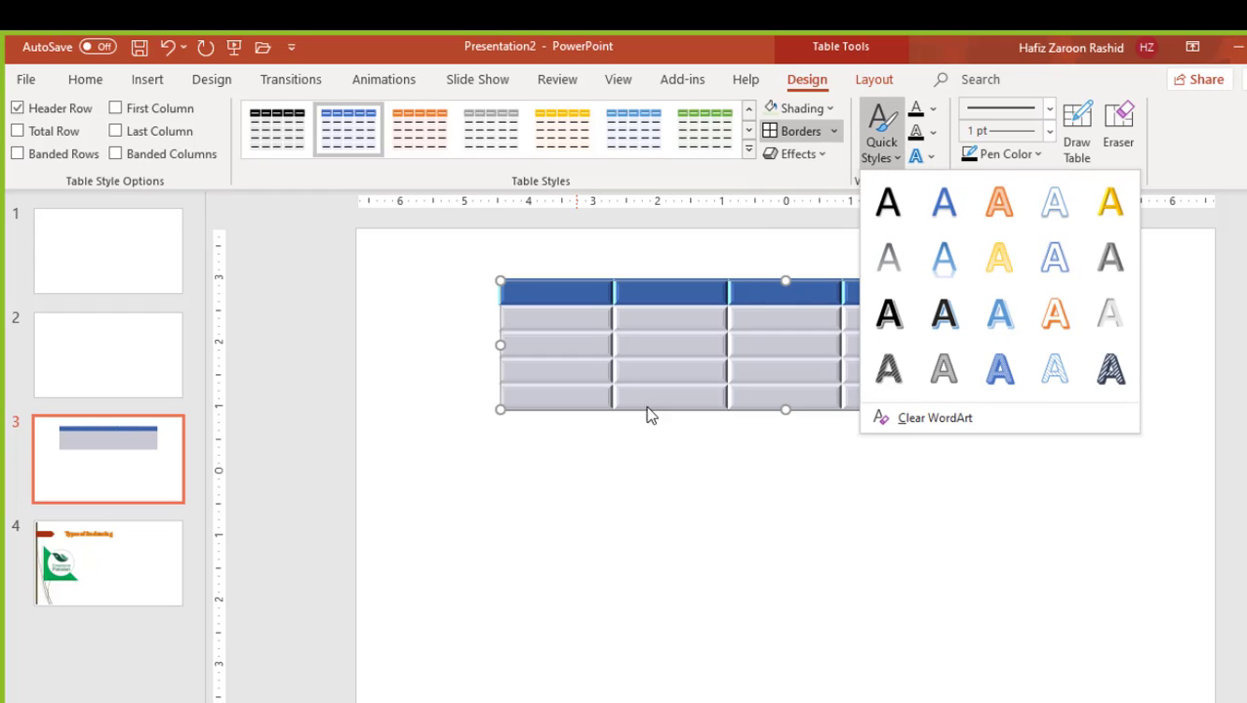
{"action": "left_click", "coordinate": [556, 320]}
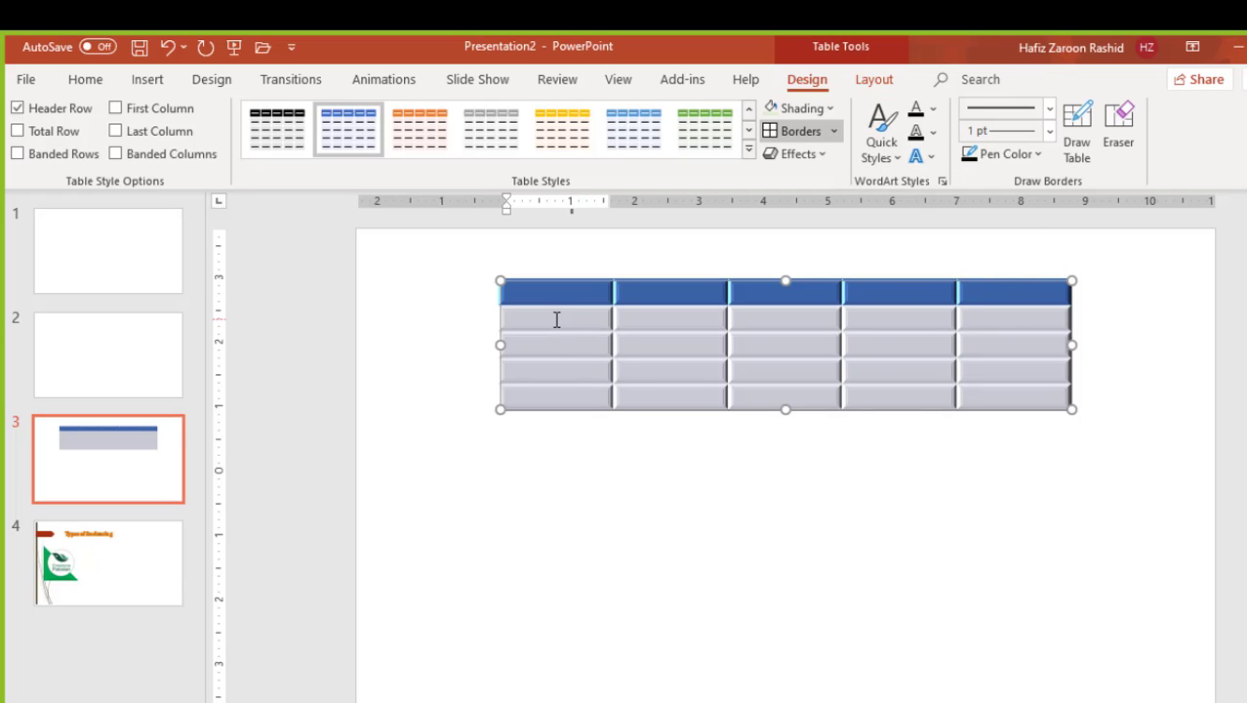
Clear the stray text and enter a first name in each of the column's four body cells
{"action": "type", "text": "gvnbvnnbnb"}
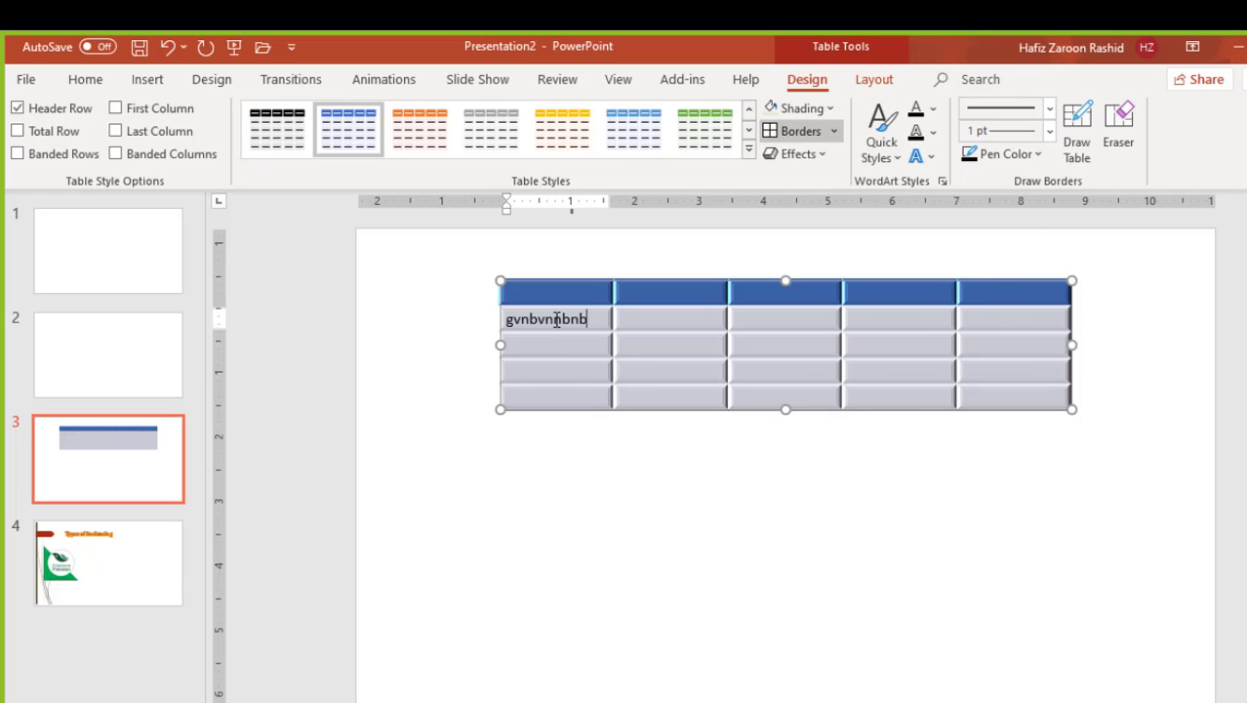
{"action": "key", "text": "BackSpace"}
{"action": "key", "text": "BackSpace"}
{"action": "key", "text": "BackSpace"}
{"action": "key", "text": "BackSpace"}
{"action": "key", "text": "BackSpace"}
{"action": "key", "text": "Down"}
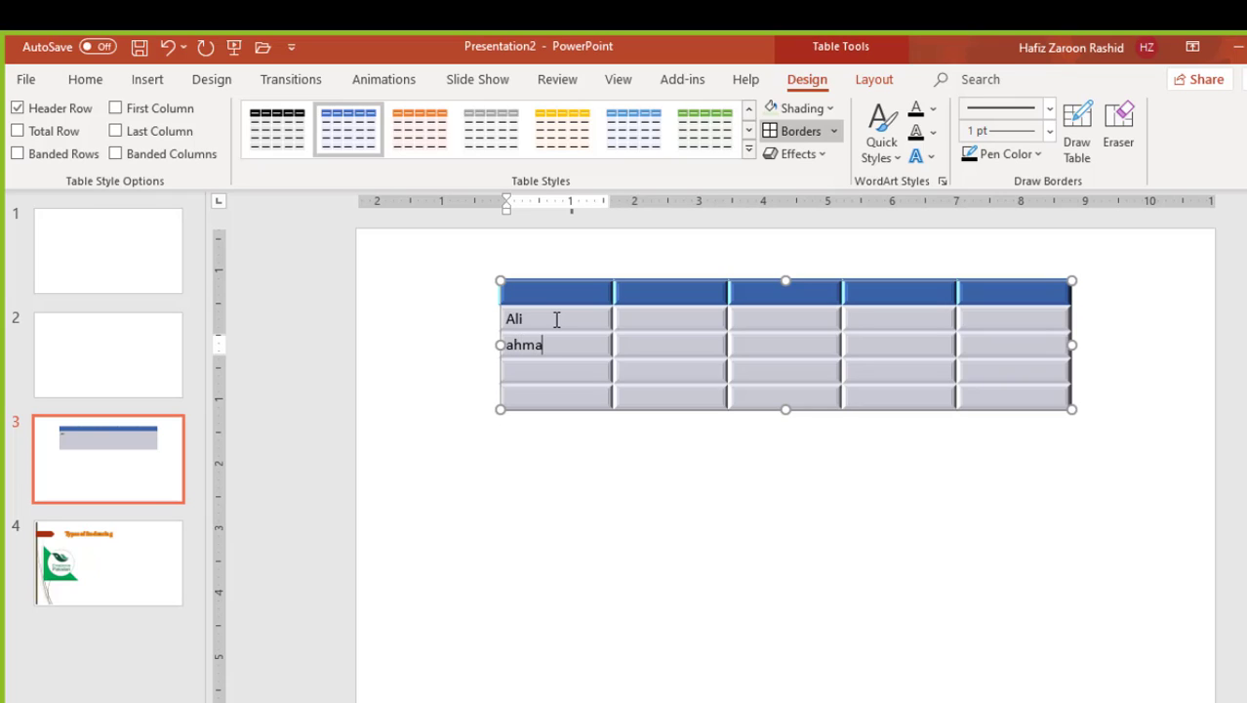
{"action": "type", "text": "d"}
{"action": "key", "text": "Down"}
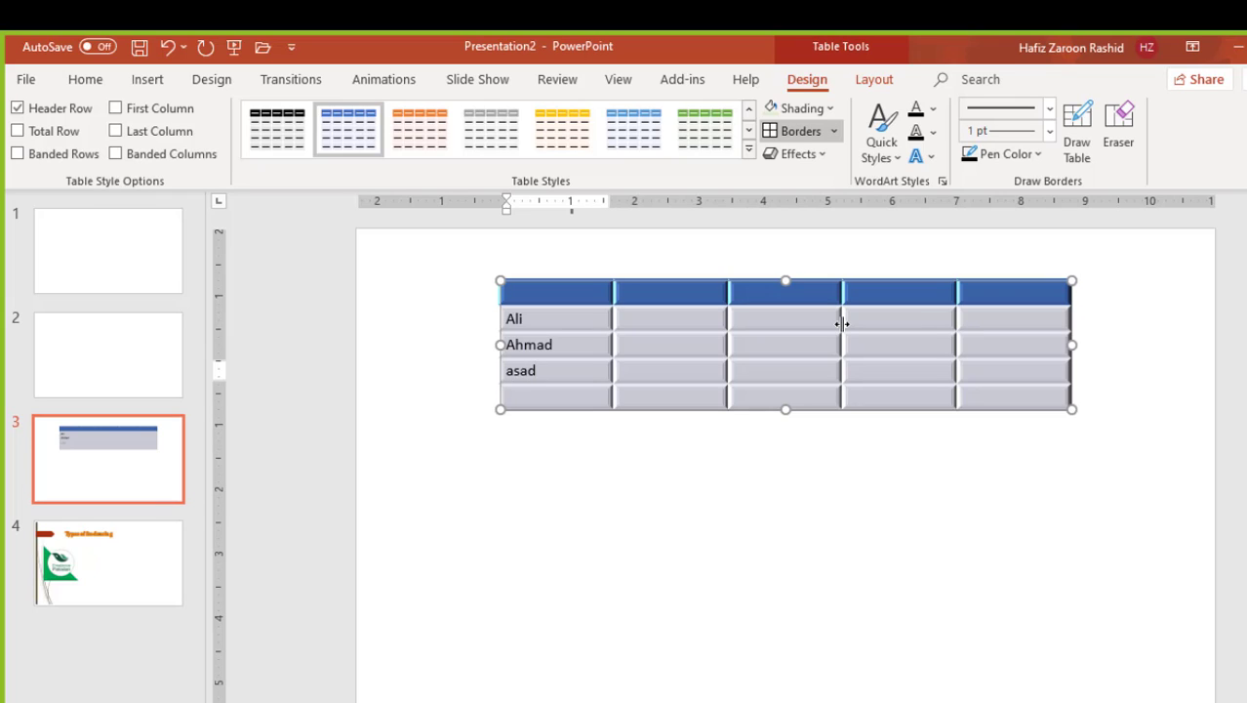
{"action": "key", "text": "Down"}
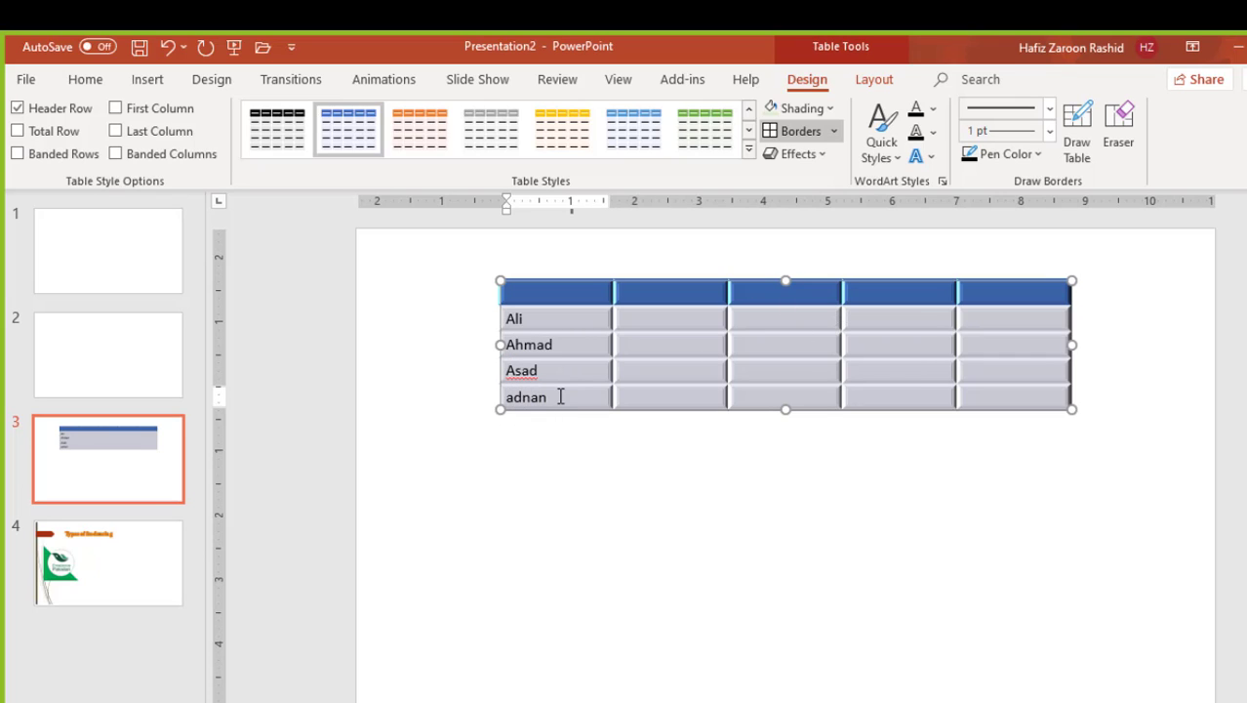
Apply the grey WordArt Quick Style (row 4, column 2) to the bottom-row name
{"action": "left_click_drag", "start_coordinate": [550, 396], "coordinate": [493, 404]}
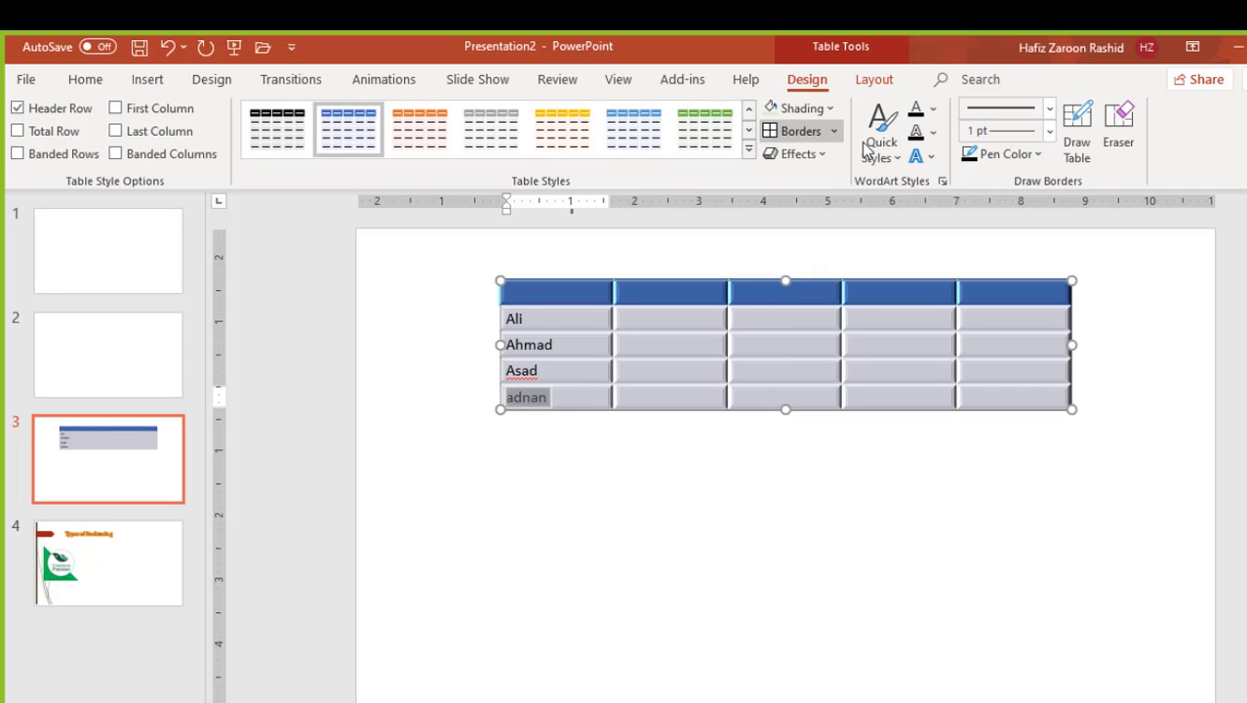
{"action": "left_click", "coordinate": [893, 159]}
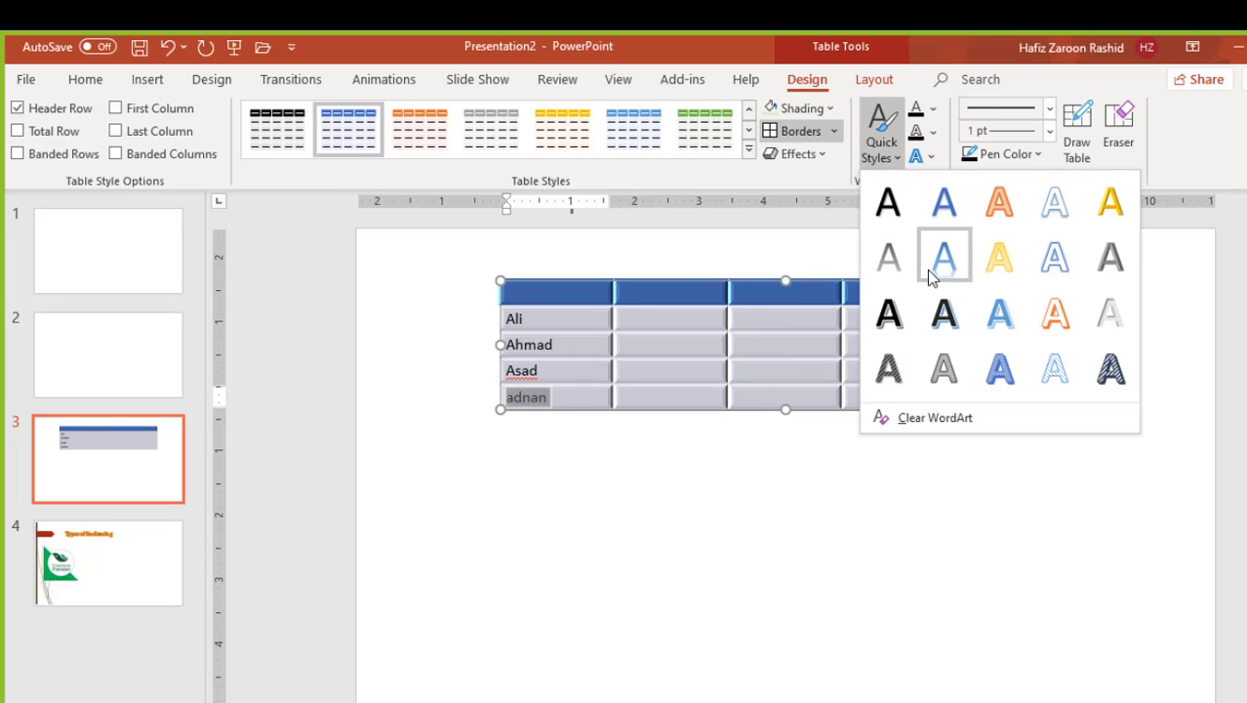
{"action": "left_click", "coordinate": [950, 371]}
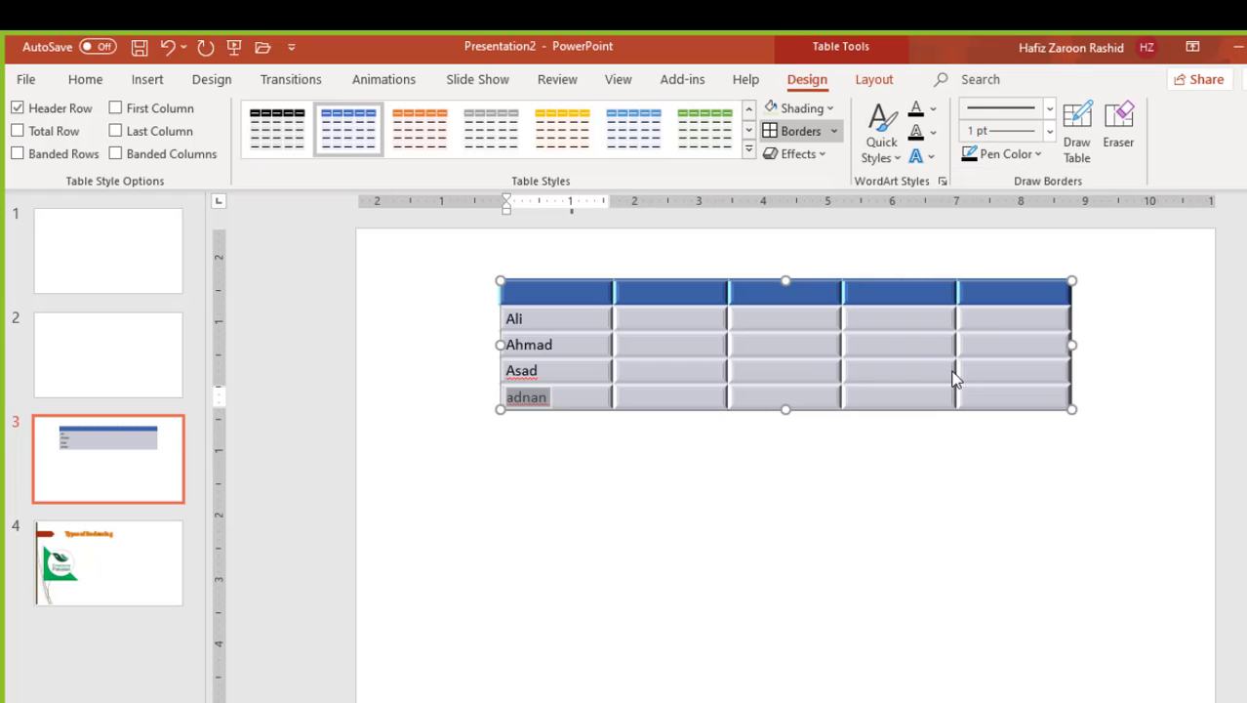
{"action": "left_click", "coordinate": [556, 430]}
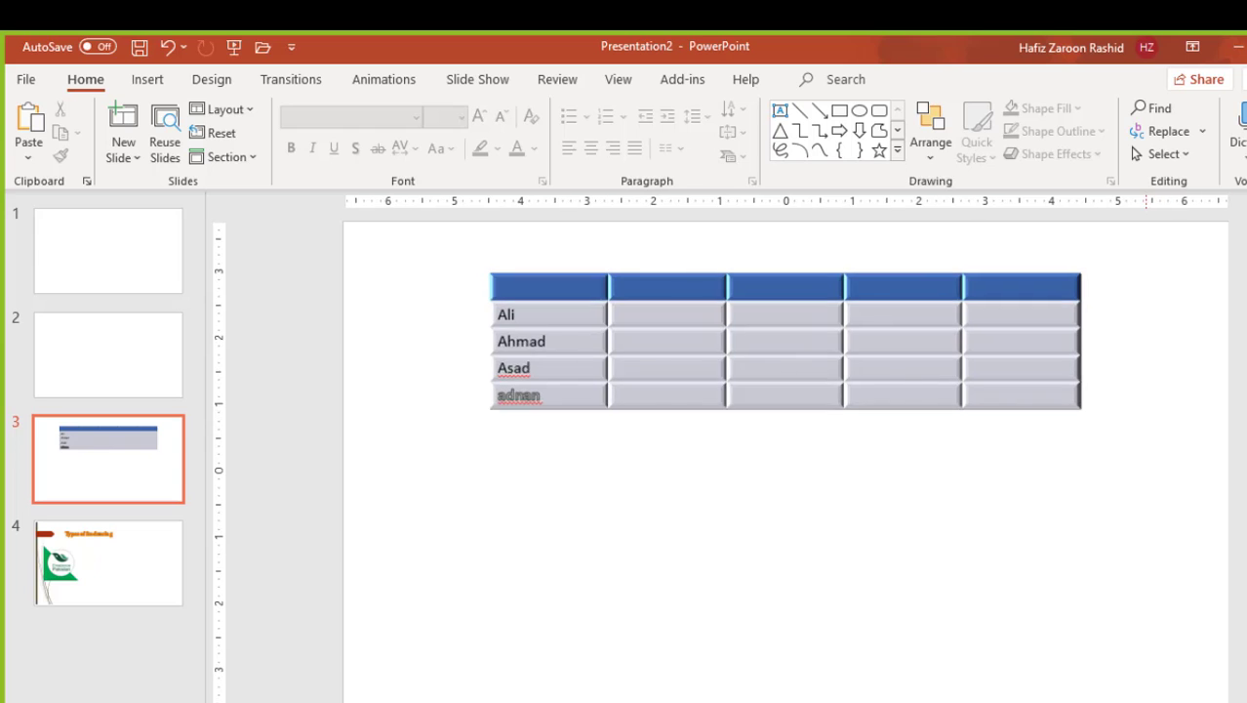
Colour the bottom-row name red with the mini toolbar's Font Color, then reselect the table
{"action": "scroll", "coordinate": [1058, 674], "scroll_direction": "up", "scroll_amount": 1}
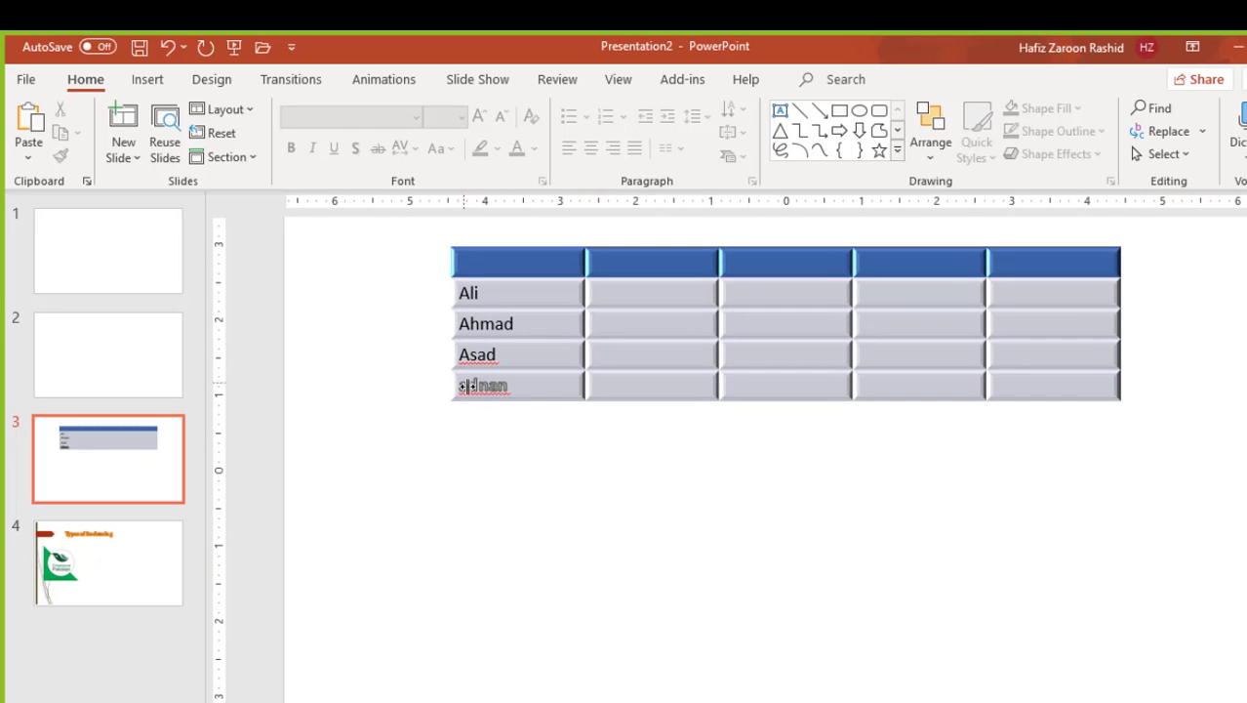
{"action": "left_click", "coordinate": [524, 385]}
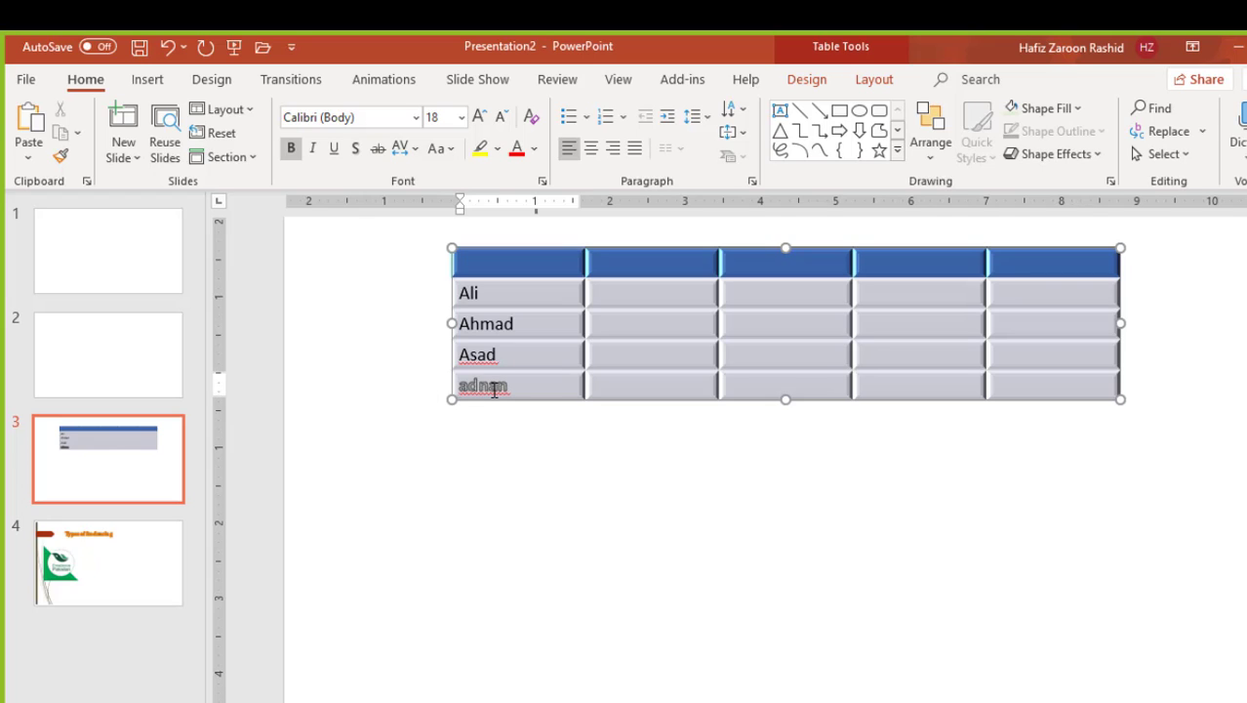
{"action": "double_click", "coordinate": [495, 387]}
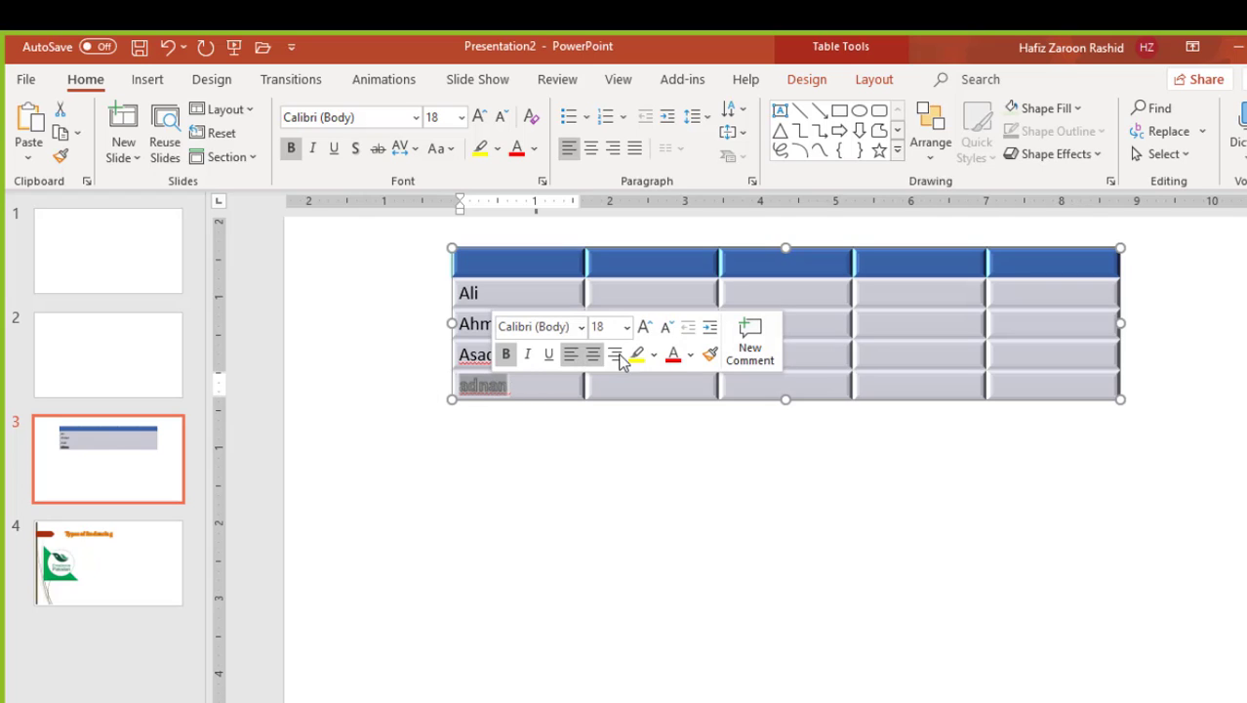
{"action": "left_click", "coordinate": [682, 361]}
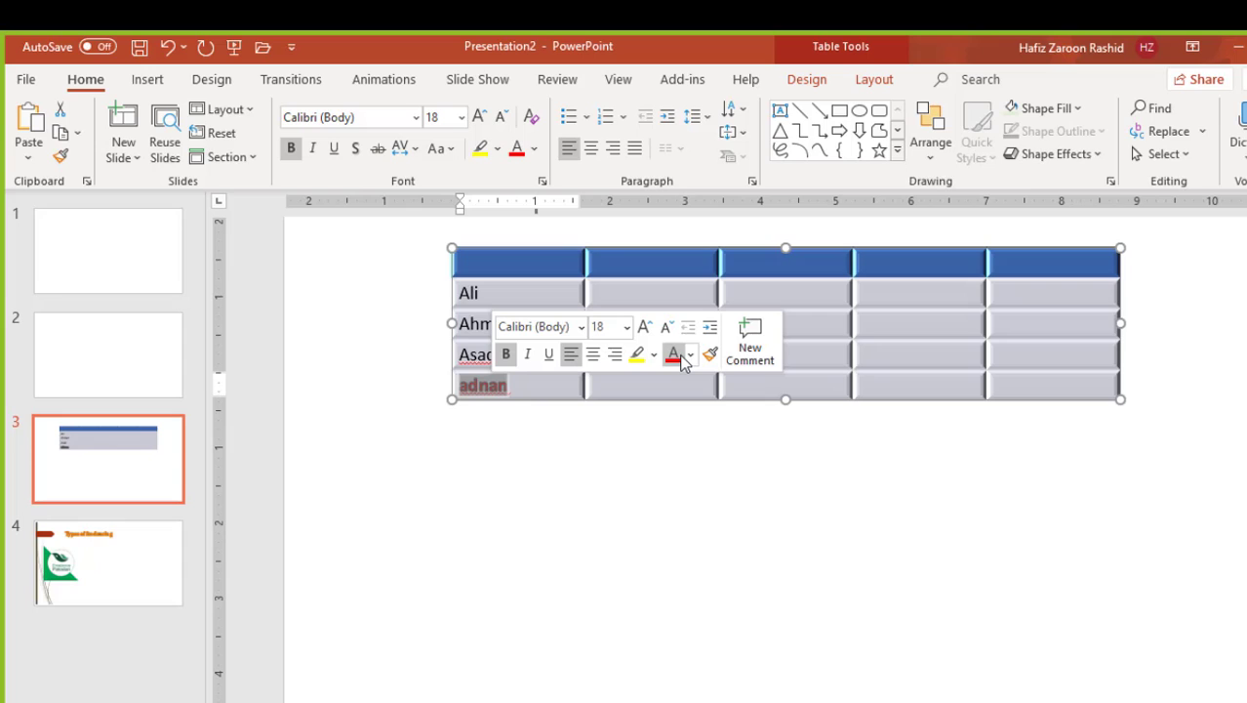
{"action": "left_click", "coordinate": [617, 599]}
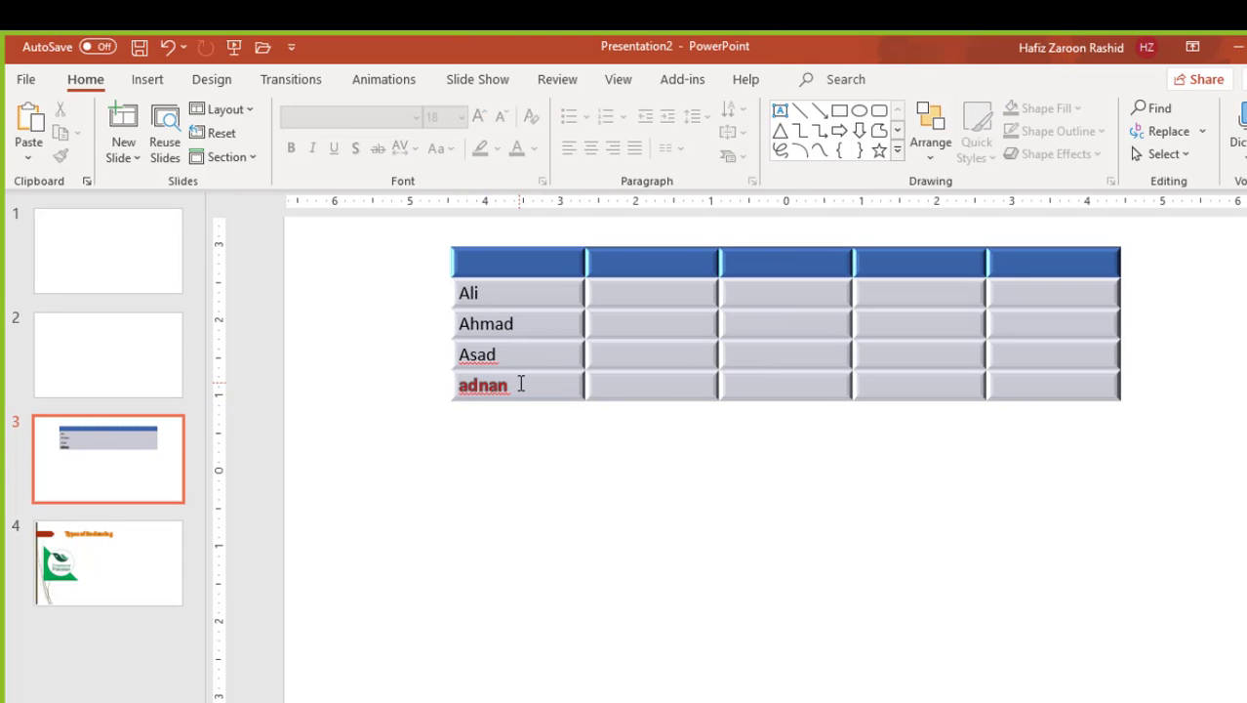
{"action": "left_click", "coordinate": [462, 256]}
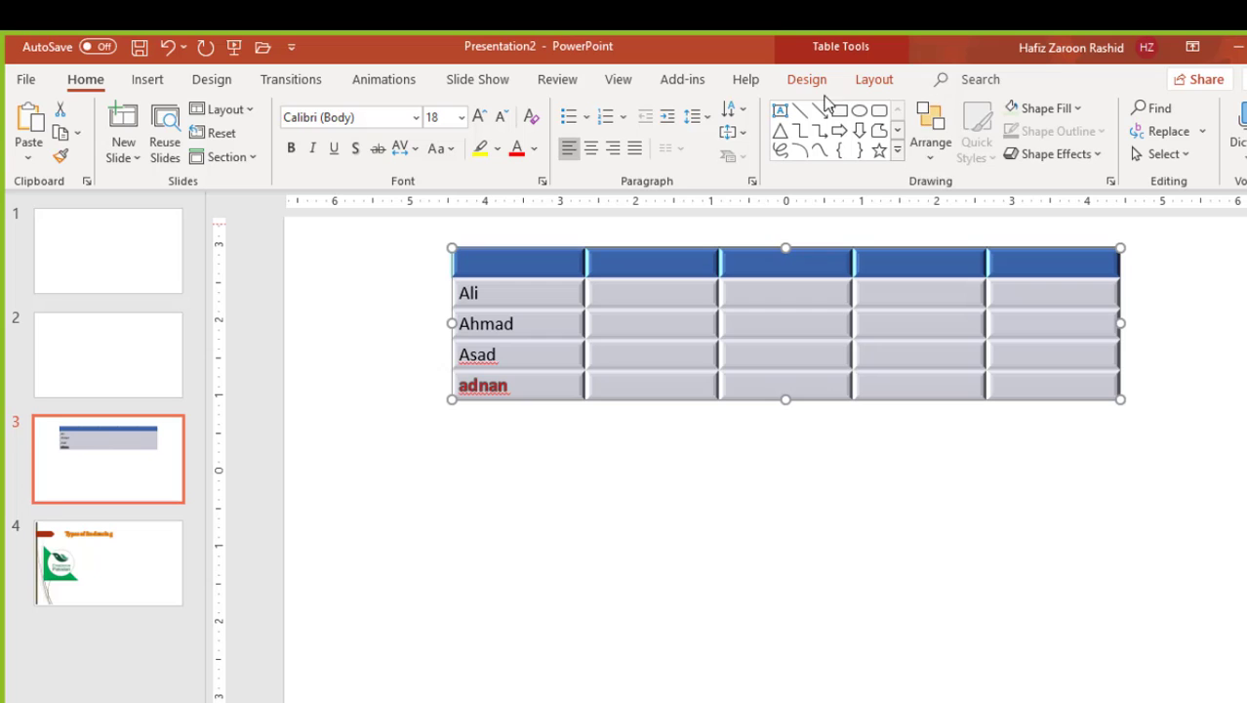
Set the names' Text Fill to red and Text Outline to orange, and add an orange glow
{"action": "left_click", "coordinate": [810, 81]}
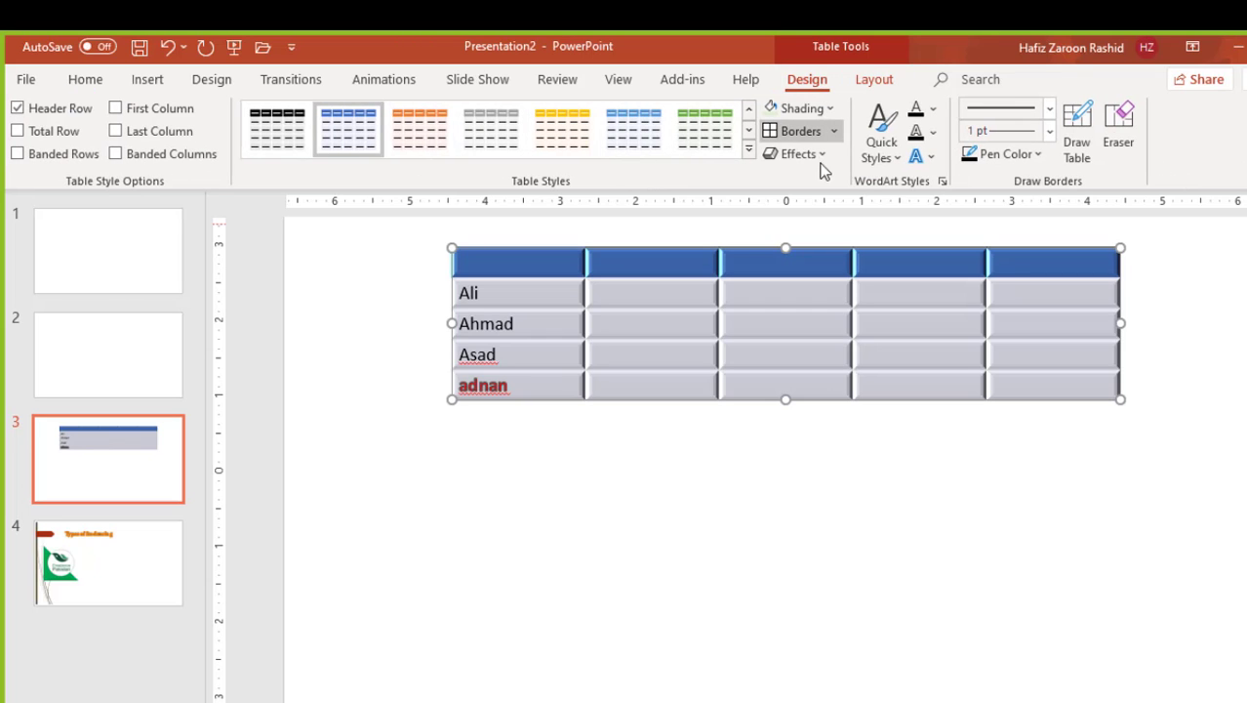
{"action": "left_click", "coordinate": [935, 110]}
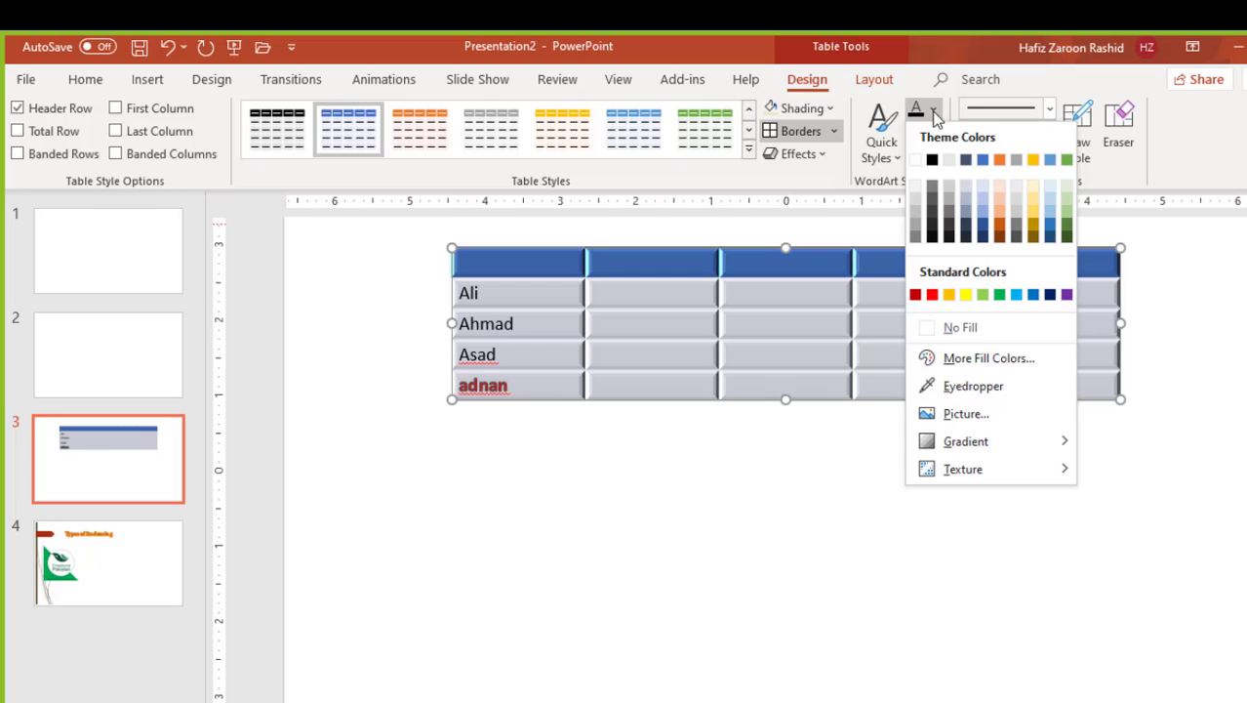
{"action": "left_click", "coordinate": [932, 298]}
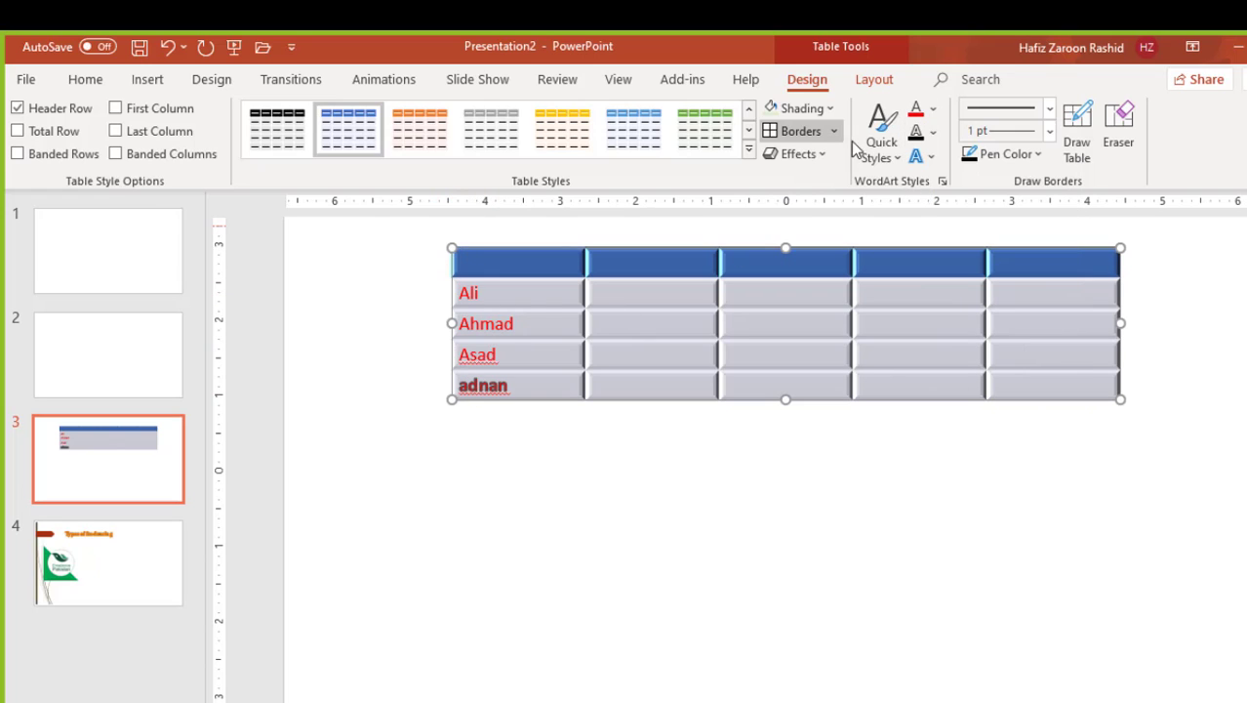
{"action": "left_click", "coordinate": [933, 131]}
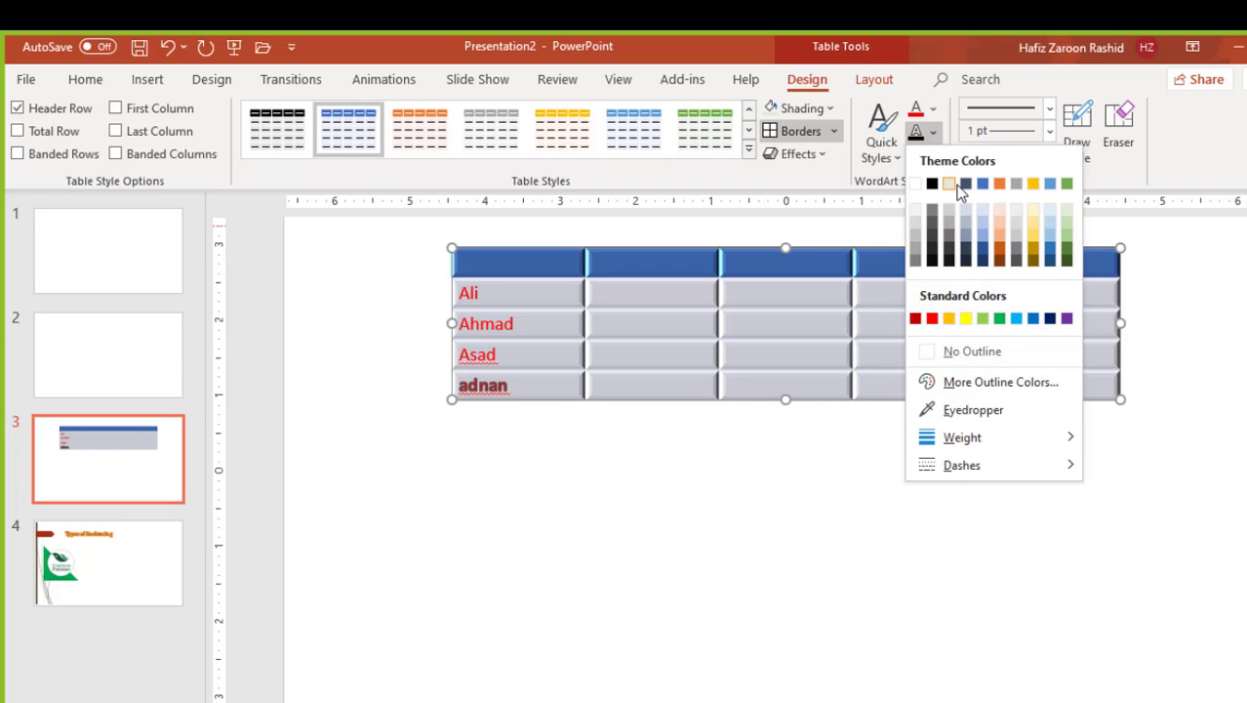
{"action": "left_click", "coordinate": [1001, 183]}
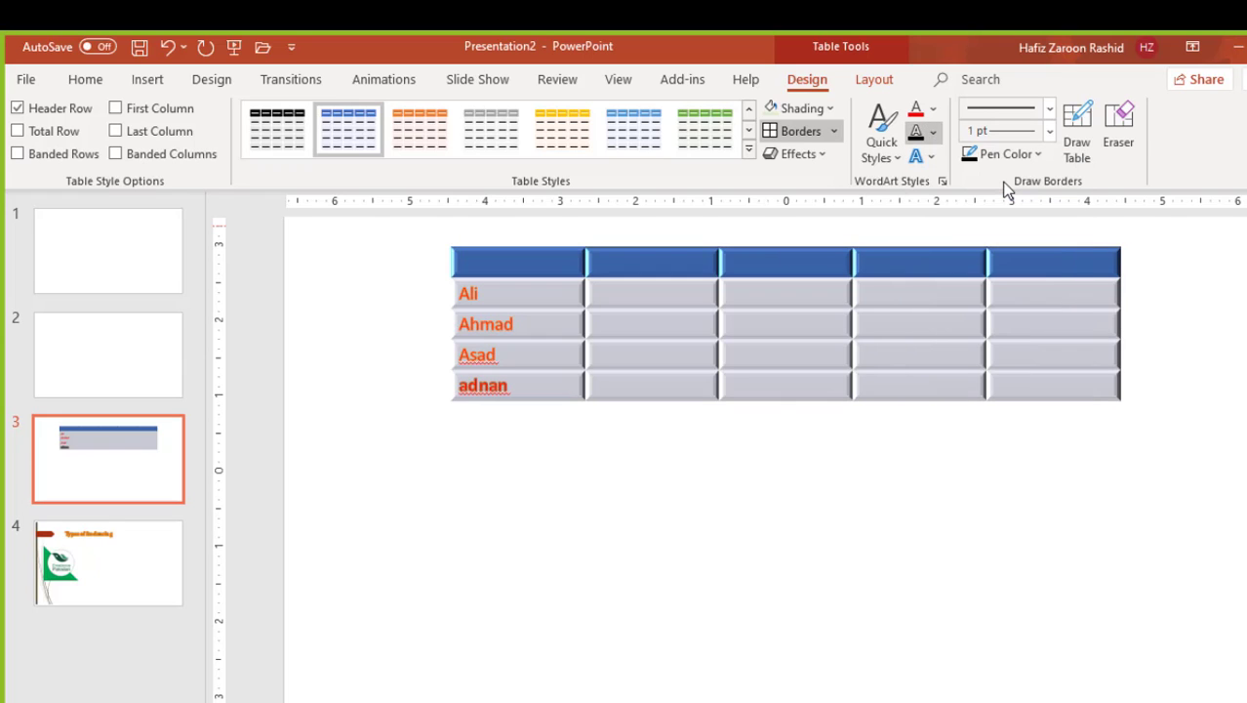
{"action": "left_click", "coordinate": [931, 157]}
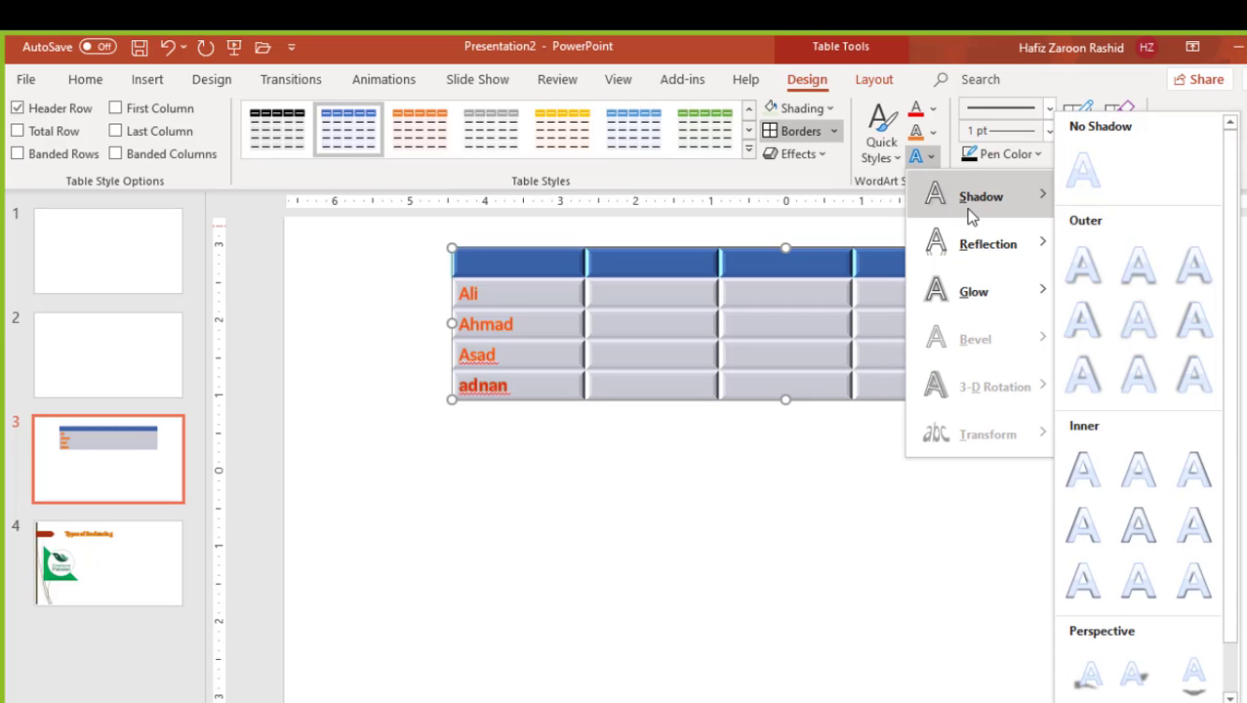
{"action": "mouse_move", "coordinate": [1035, 290]}
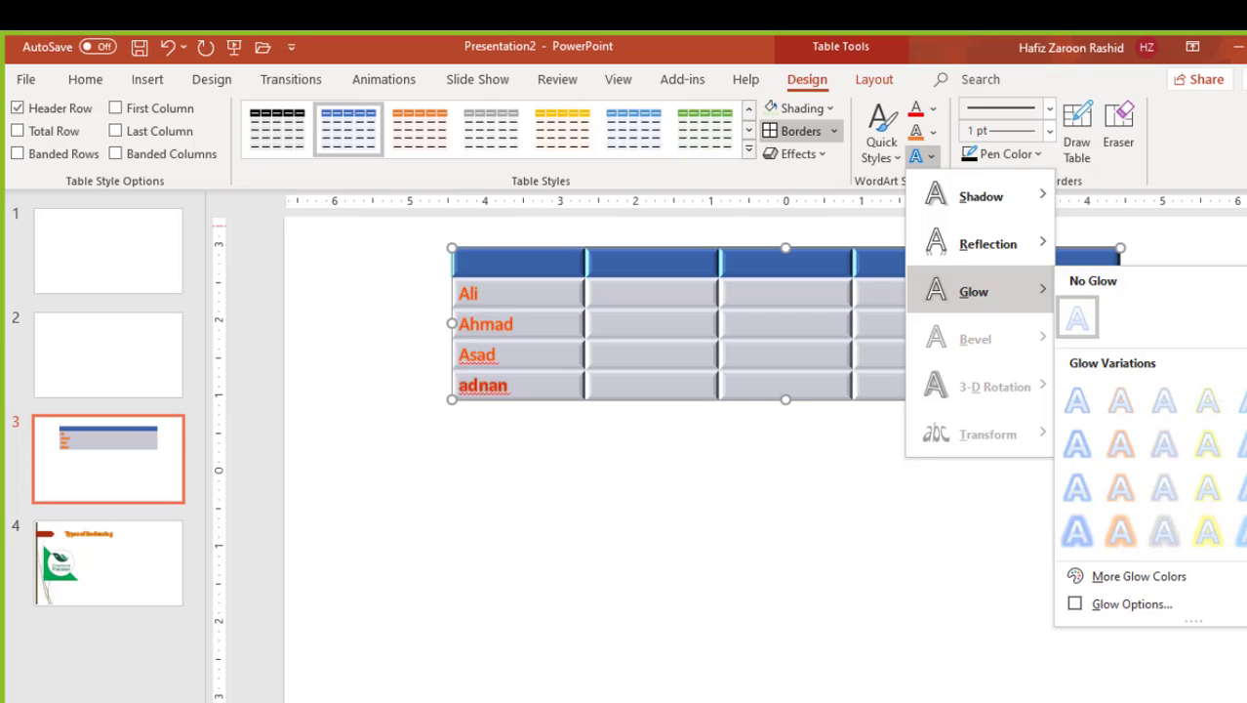
{"action": "left_click", "coordinate": [1113, 451]}
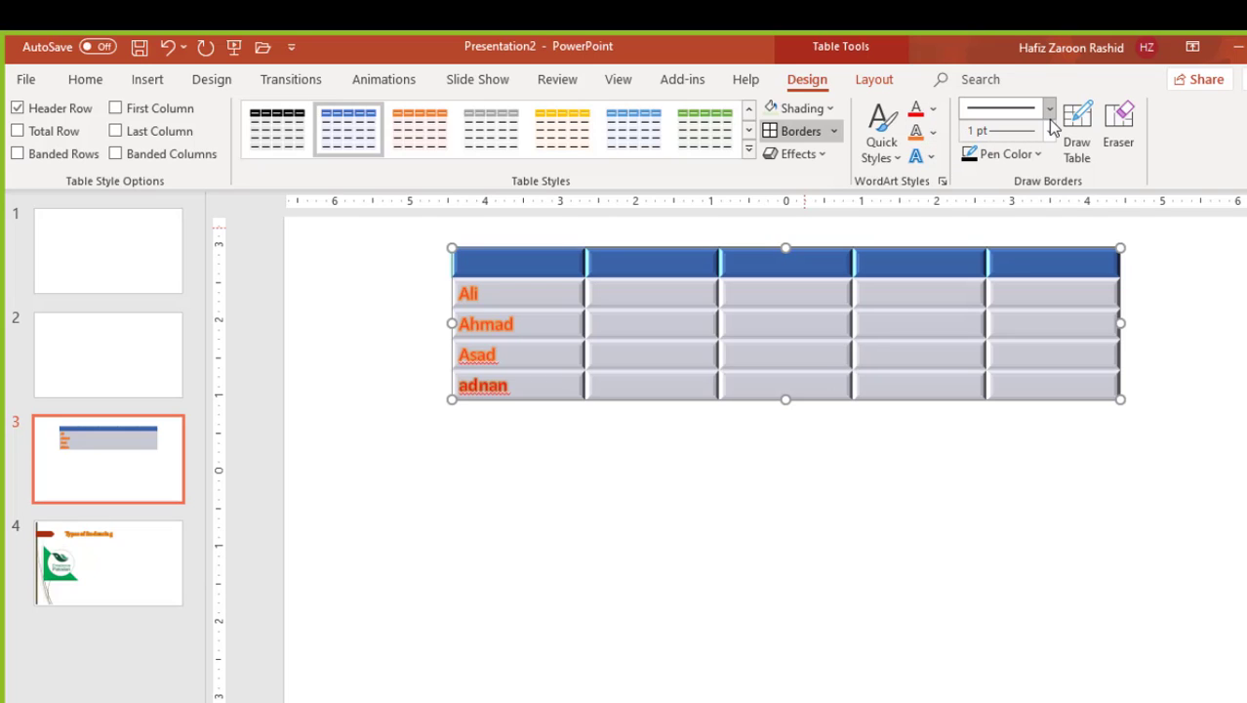
Set the border pen to a dashed line, 3 pt weight and Dark Blue colour
{"action": "left_click", "coordinate": [1060, 156]}
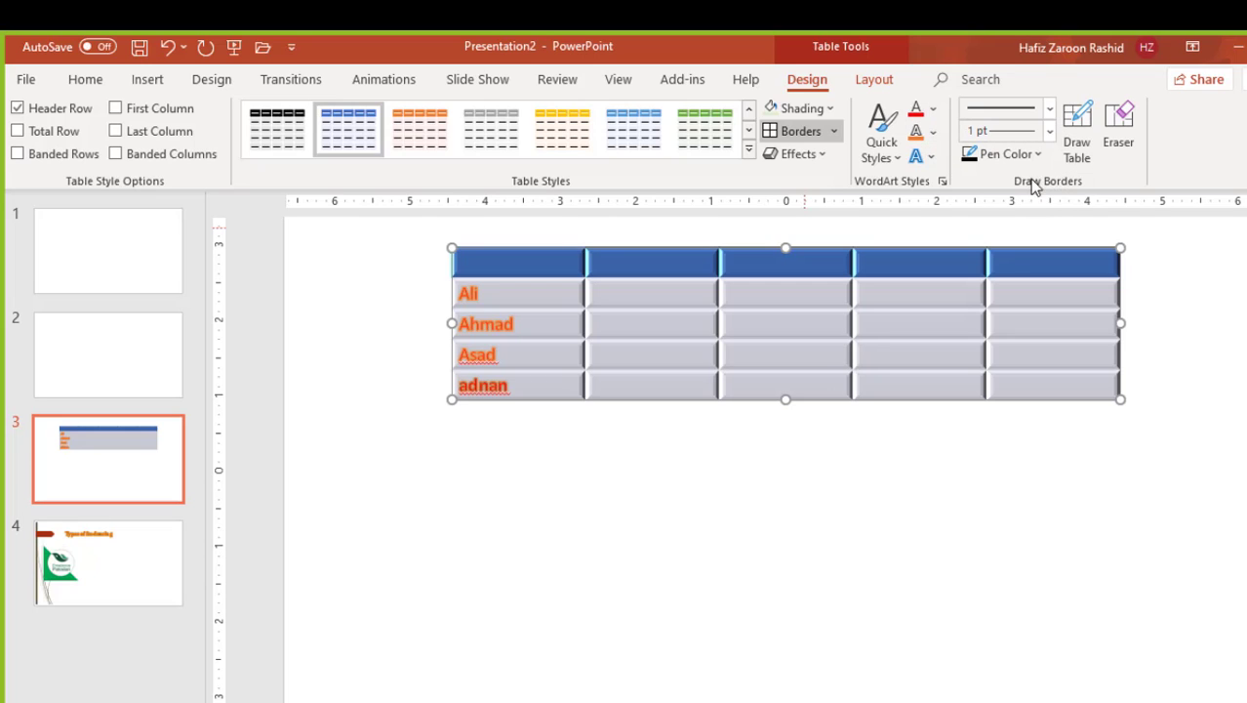
{"action": "left_click", "coordinate": [1050, 113]}
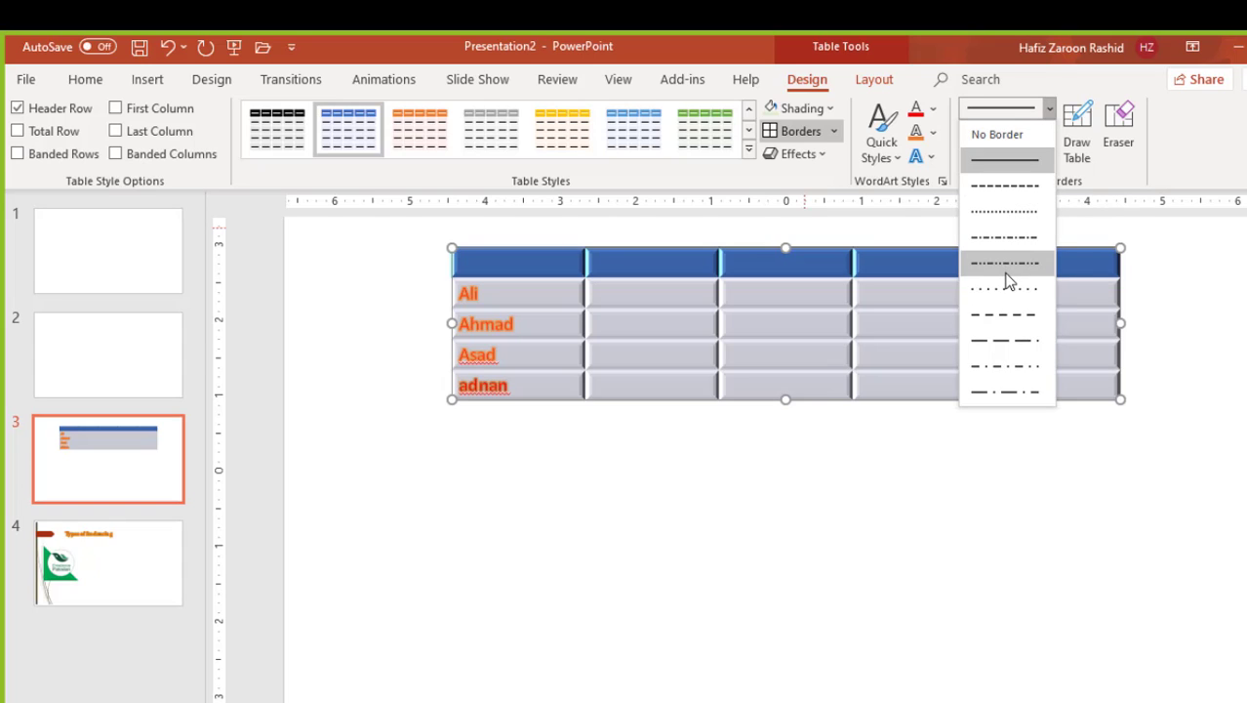
{"action": "left_click", "coordinate": [998, 188]}
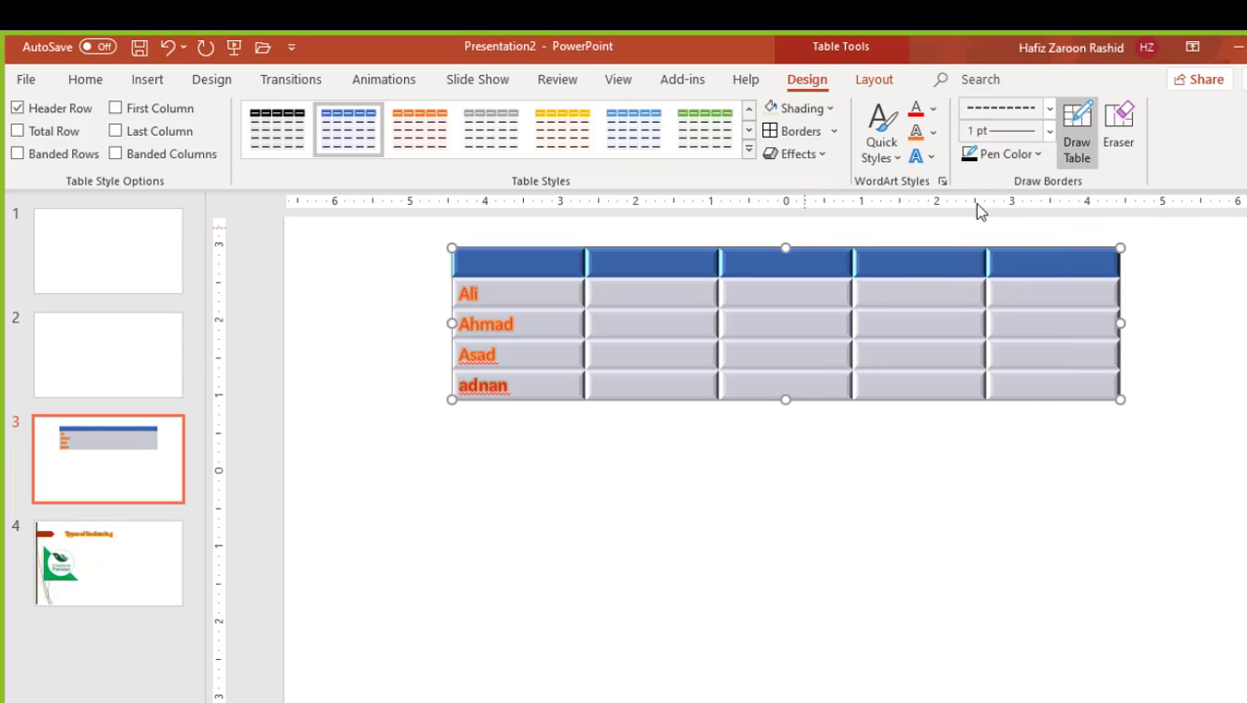
{"action": "left_click", "coordinate": [1049, 132]}
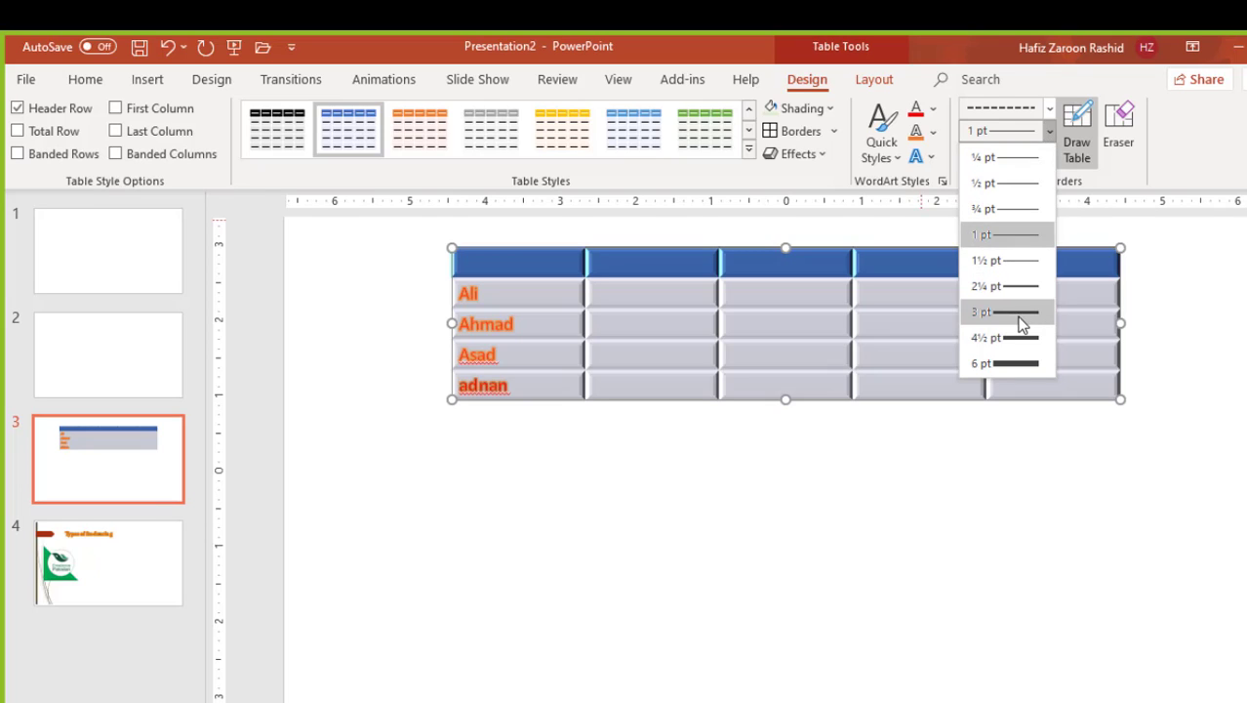
{"action": "left_click", "coordinate": [1028, 313]}
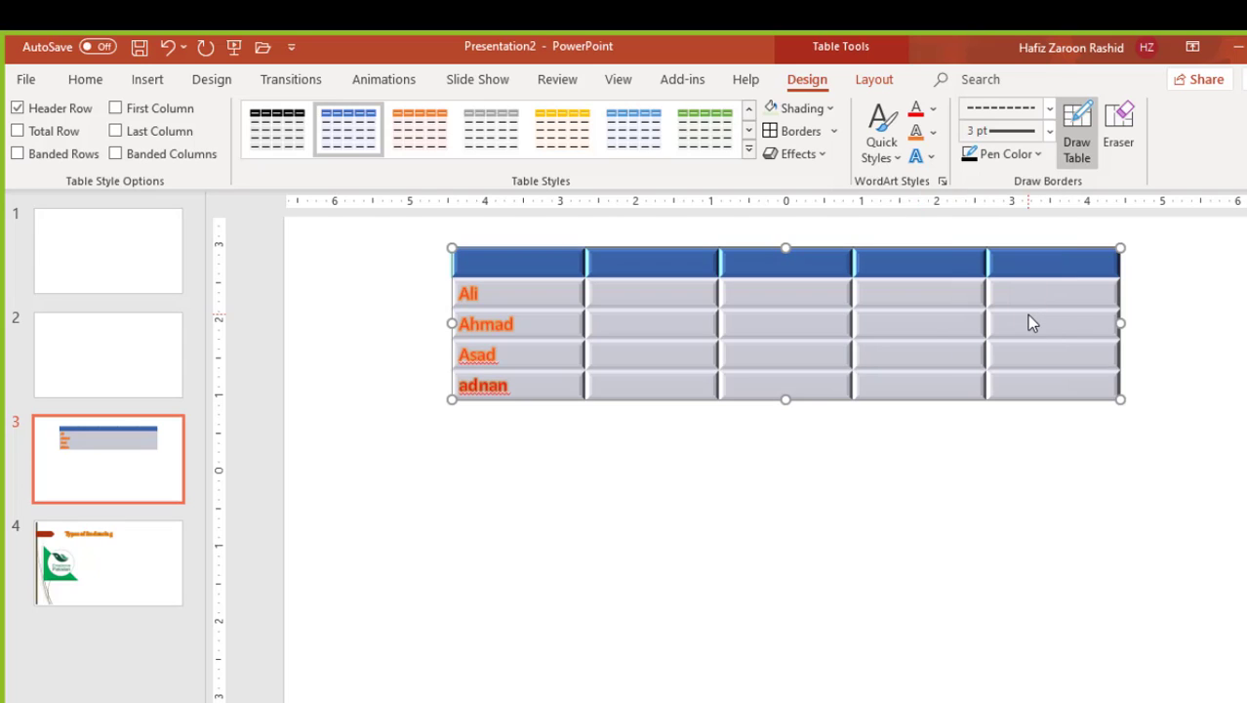
{"action": "left_click", "coordinate": [1040, 155]}
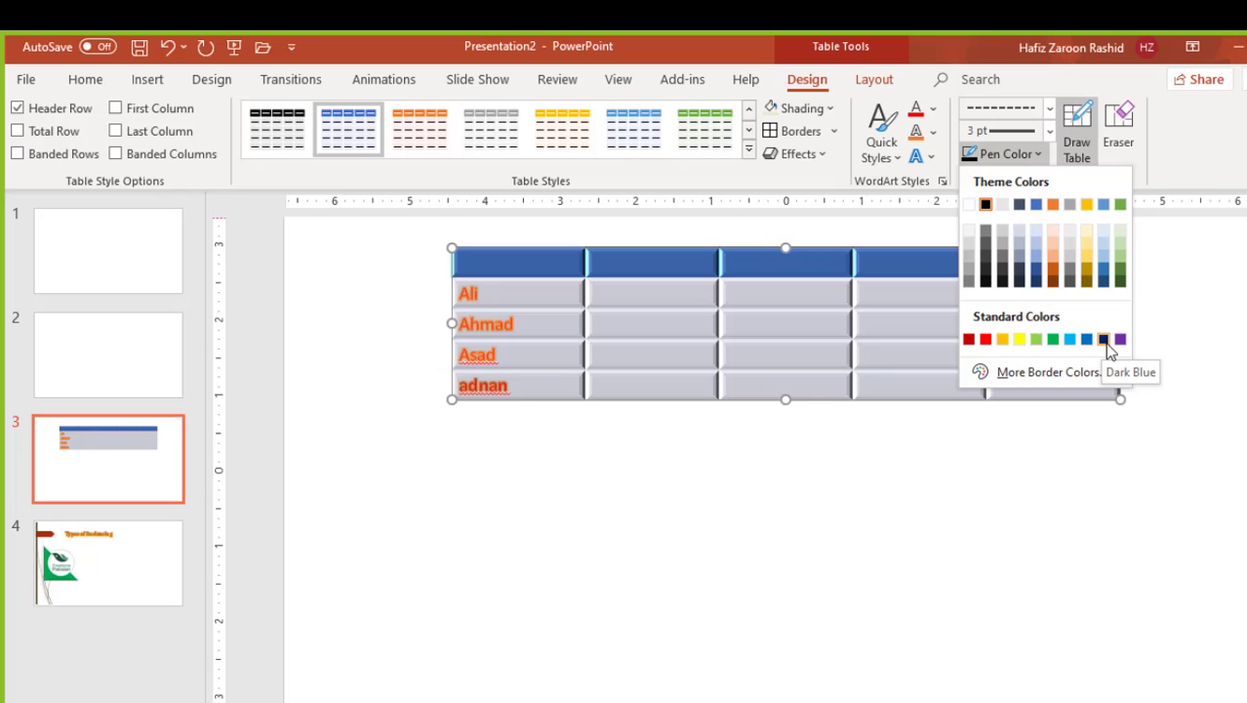
{"action": "left_click", "coordinate": [1106, 341]}
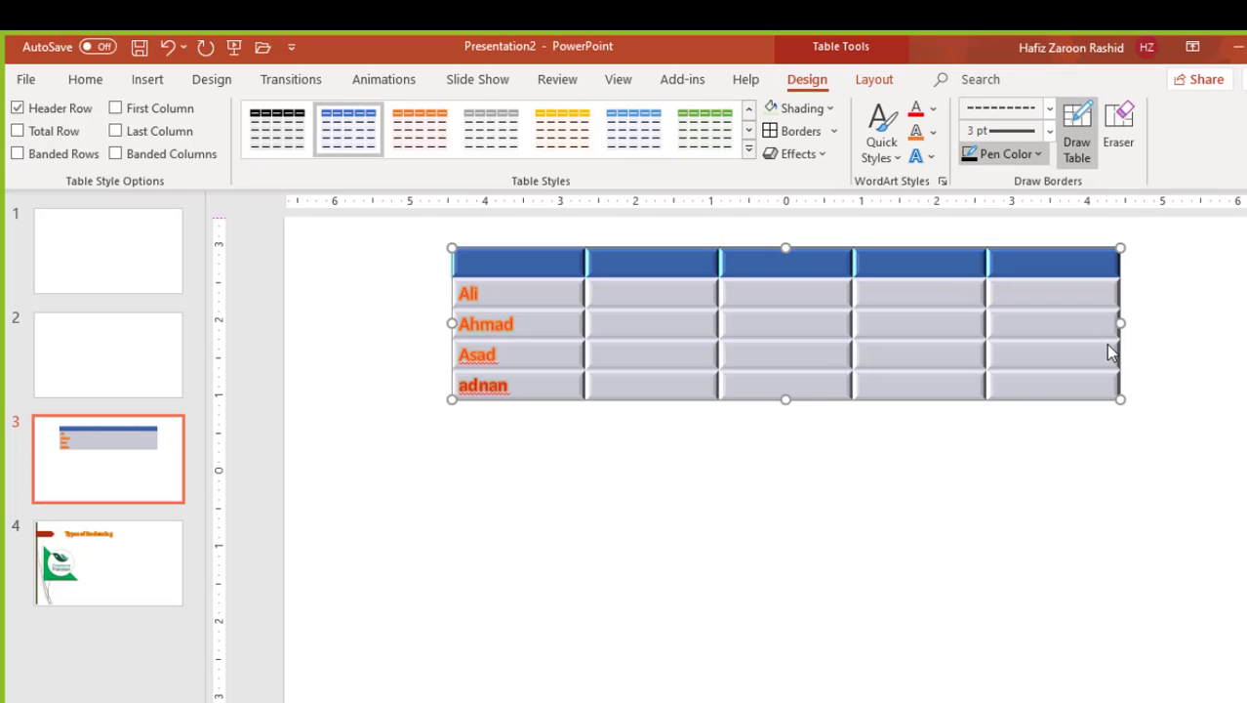
Keep the 3 pt weight, switch on Draw Table, and draw along the table's bottom edge
{"action": "left_click", "coordinate": [1050, 118]}
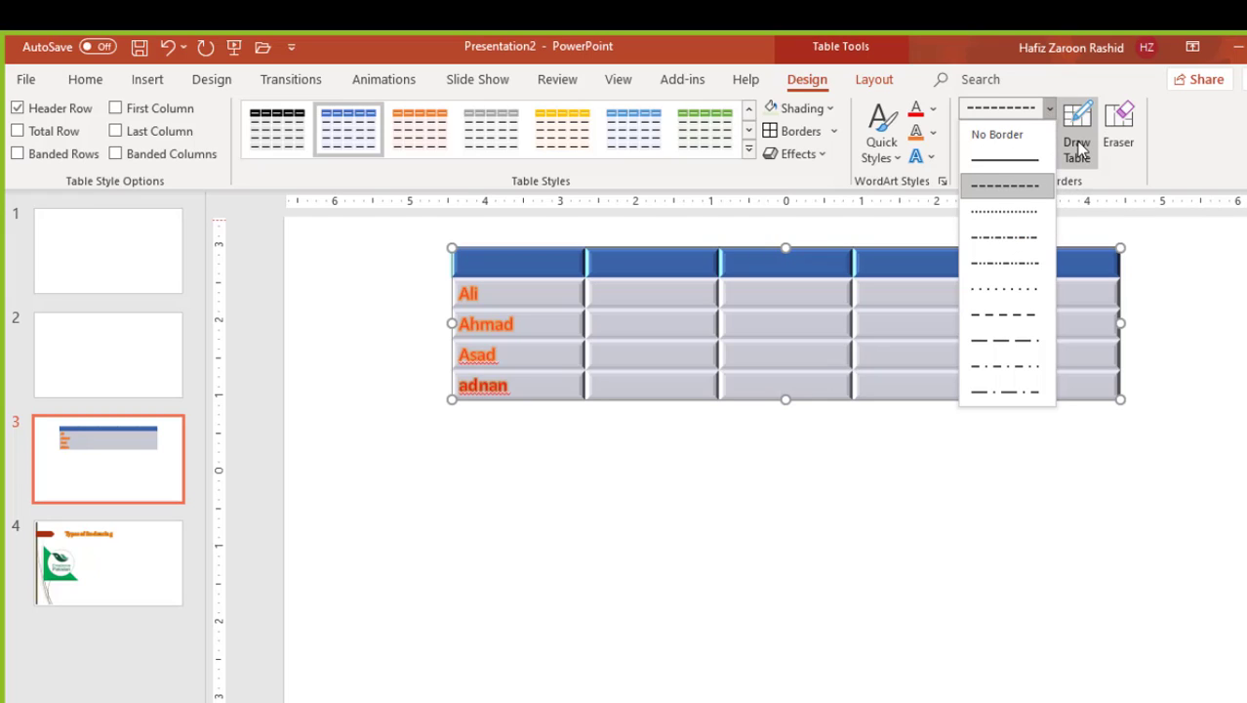
{"action": "left_click", "coordinate": [1079, 147]}
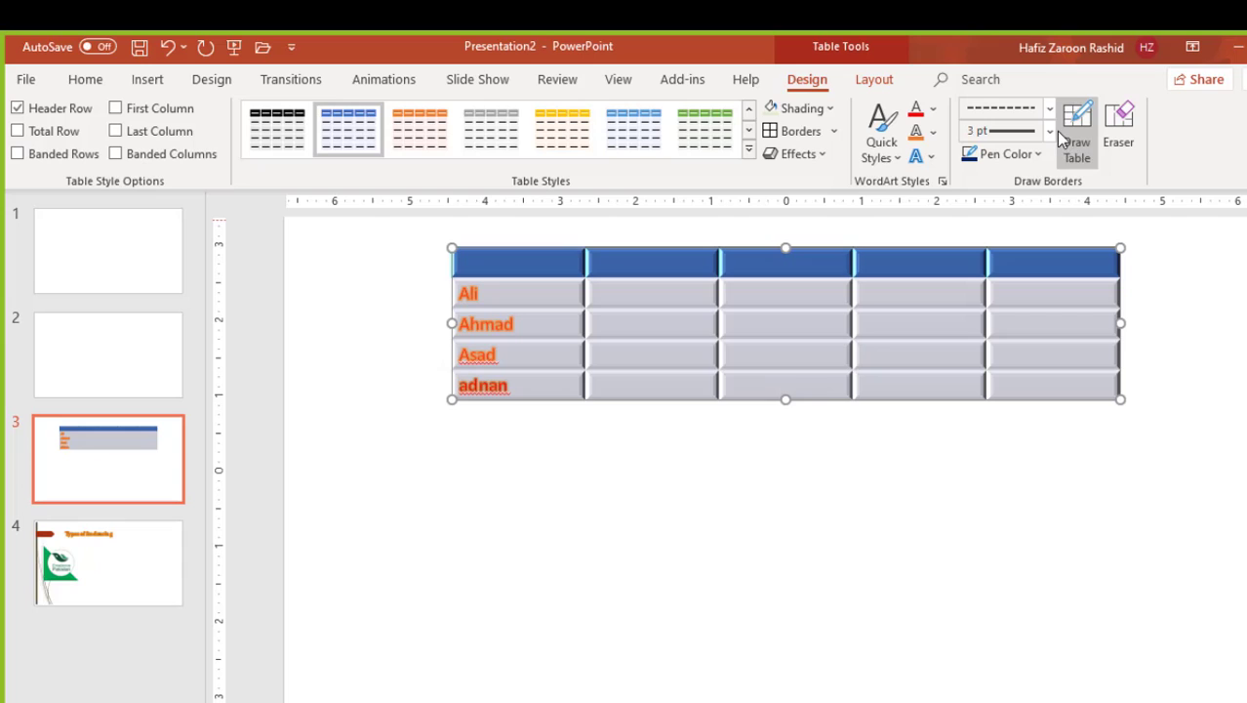
{"action": "left_click", "coordinate": [1047, 133]}
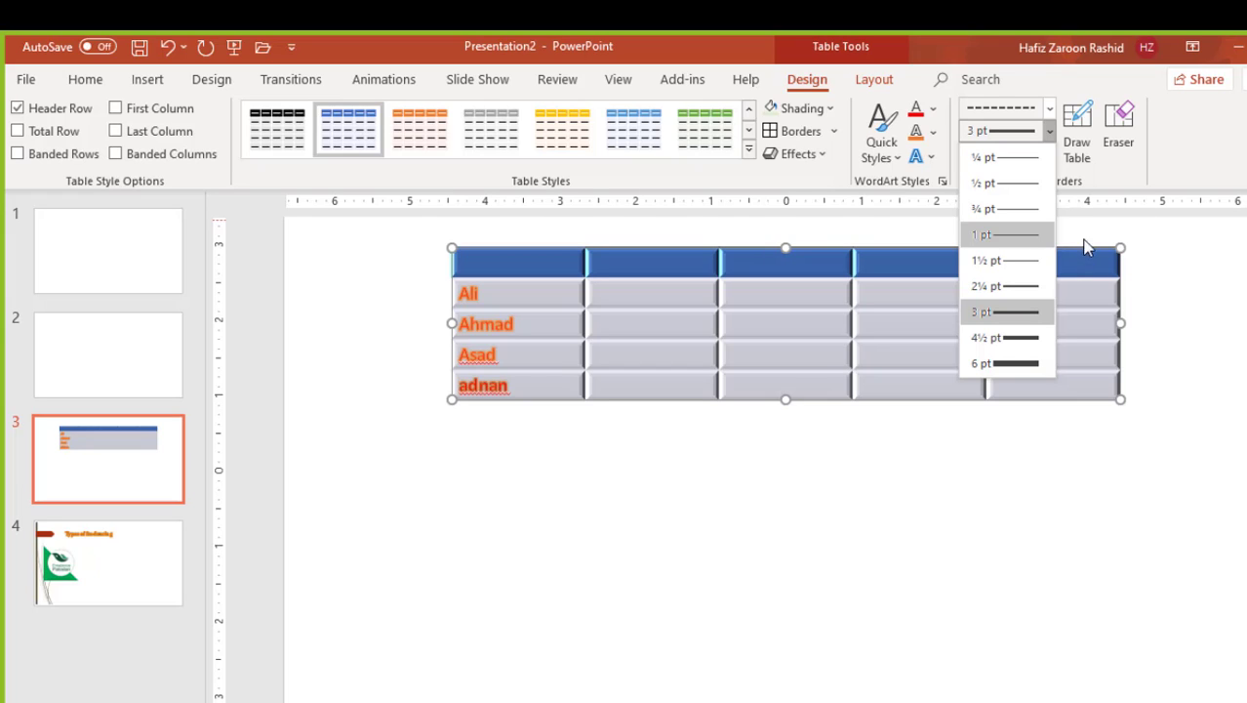
{"action": "left_click", "coordinate": [1100, 168]}
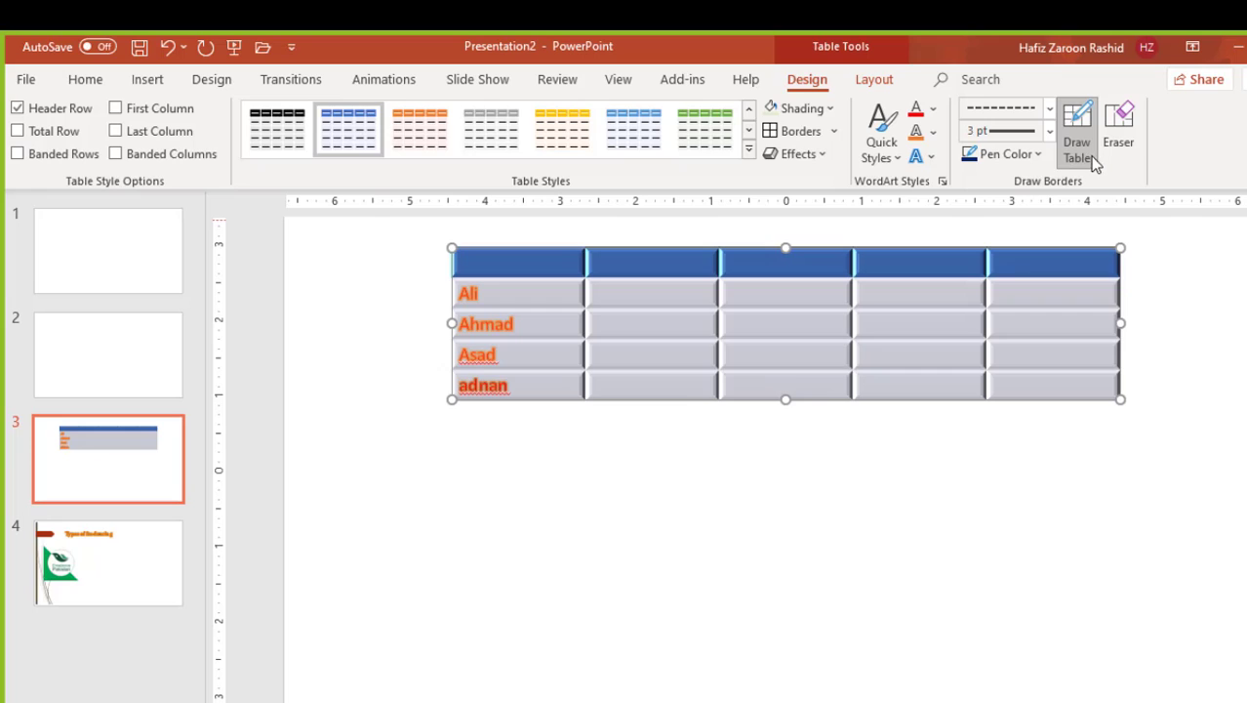
{"action": "left_click", "coordinate": [1086, 152]}
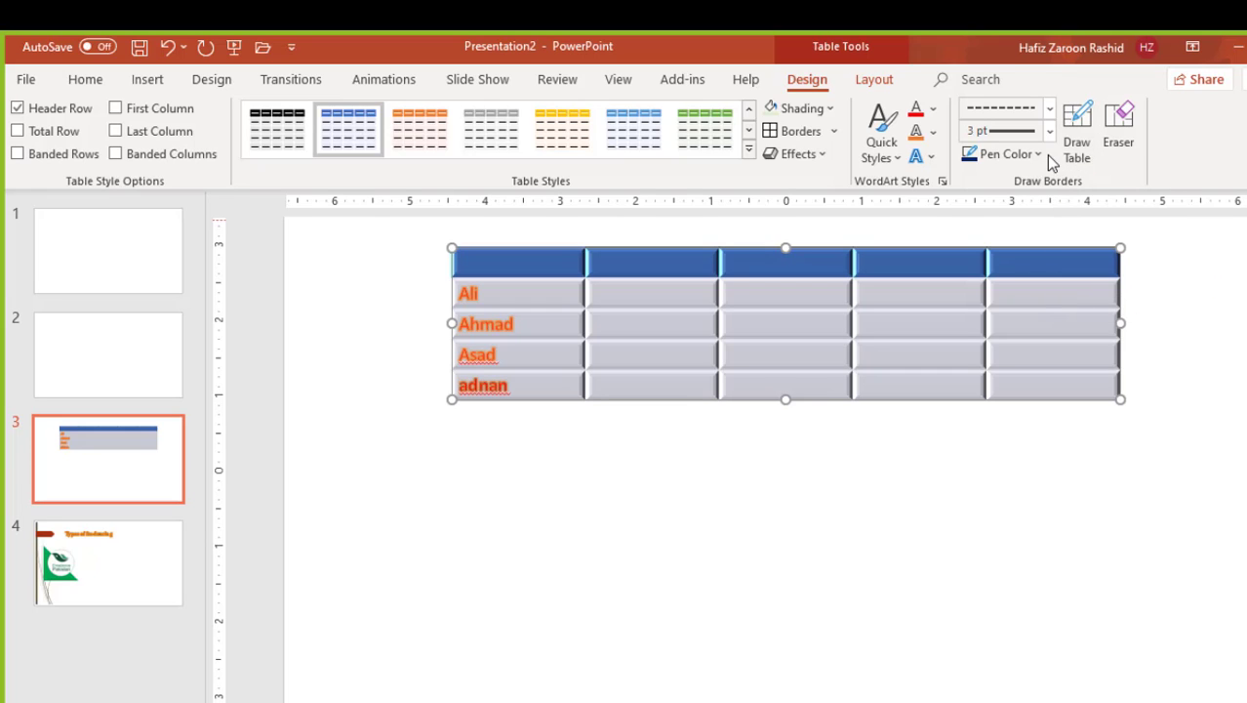
{"action": "left_click", "coordinate": [1083, 147]}
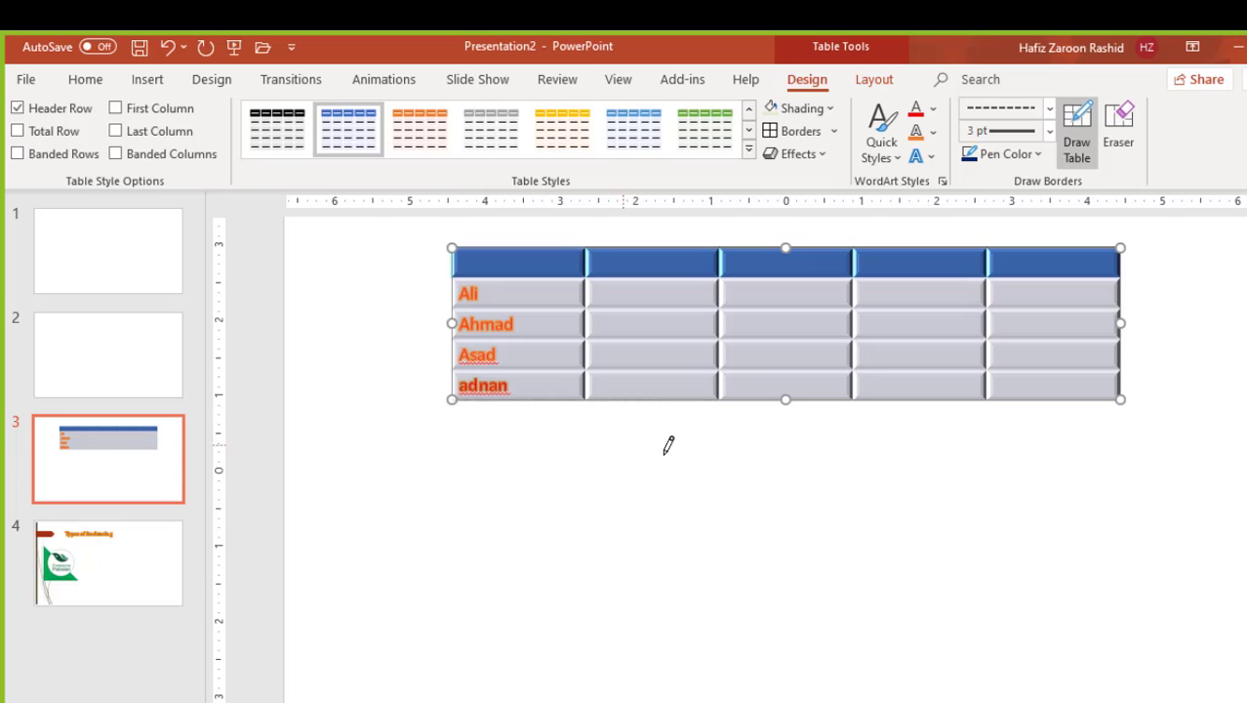
{"action": "left_click", "coordinate": [1082, 407]}
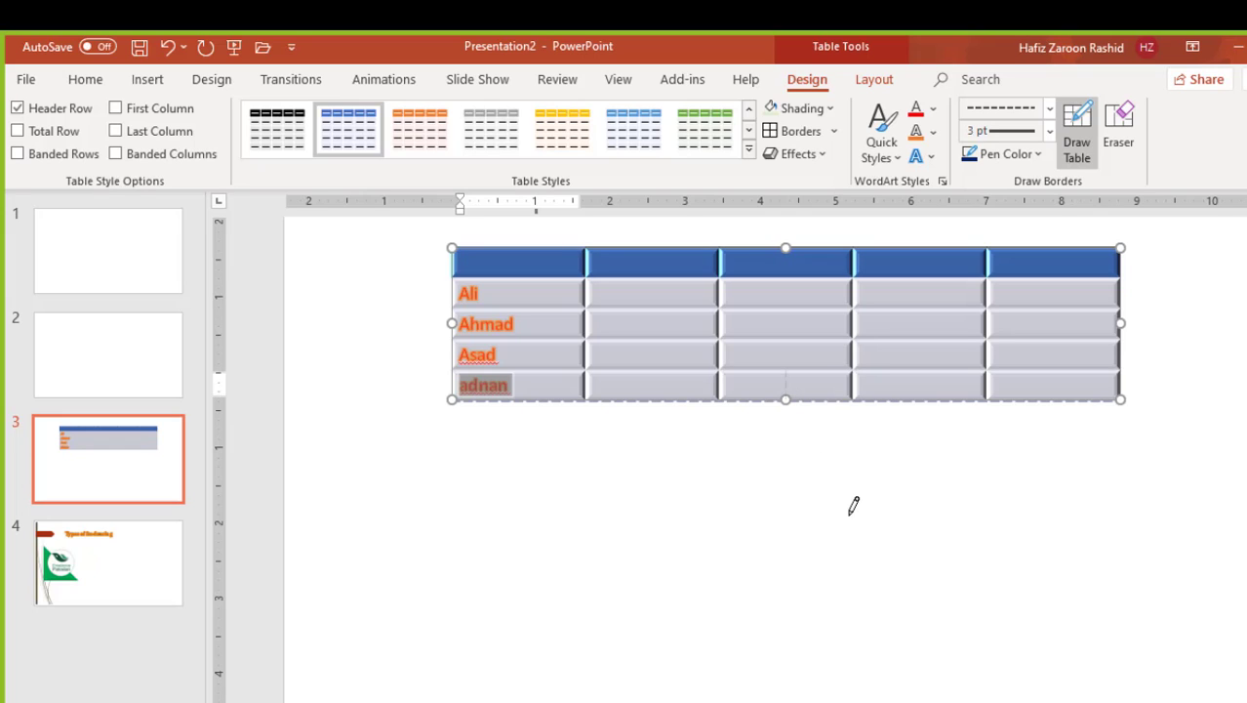
Erase inner borders with the Eraser, merging cells in columns two, three and four
{"action": "key", "text": "Escape"}
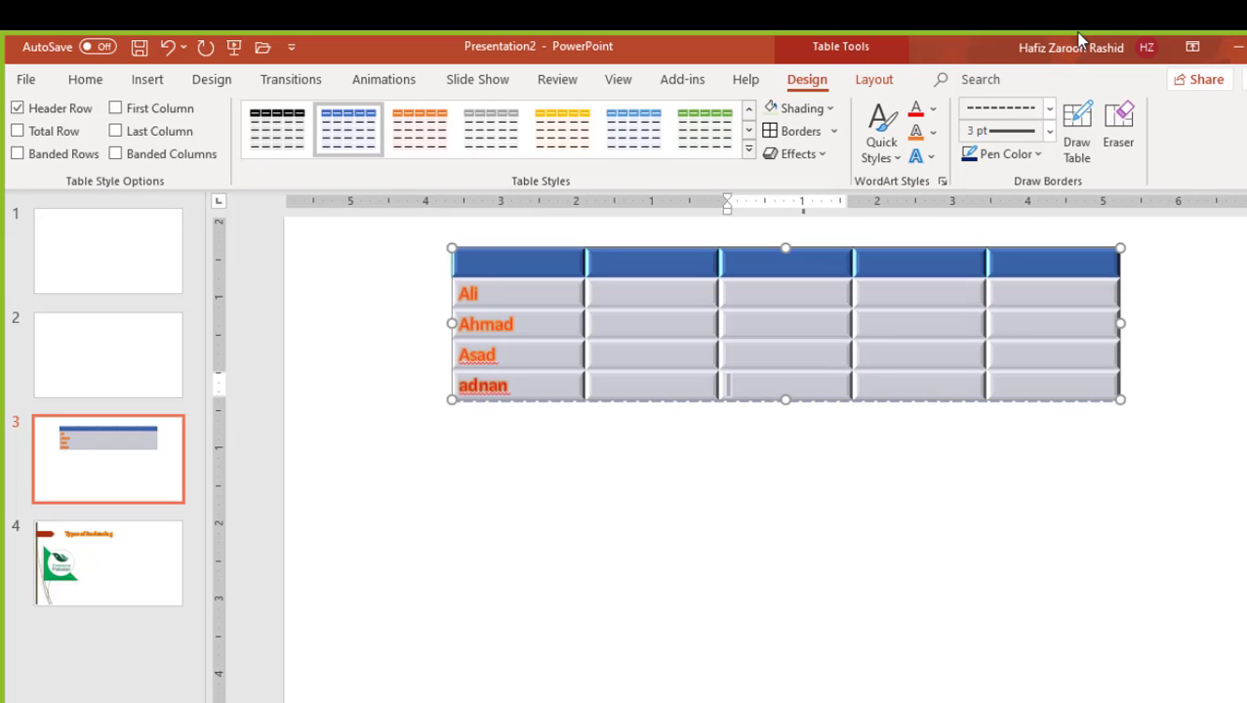
{"action": "left_click", "coordinate": [1120, 146]}
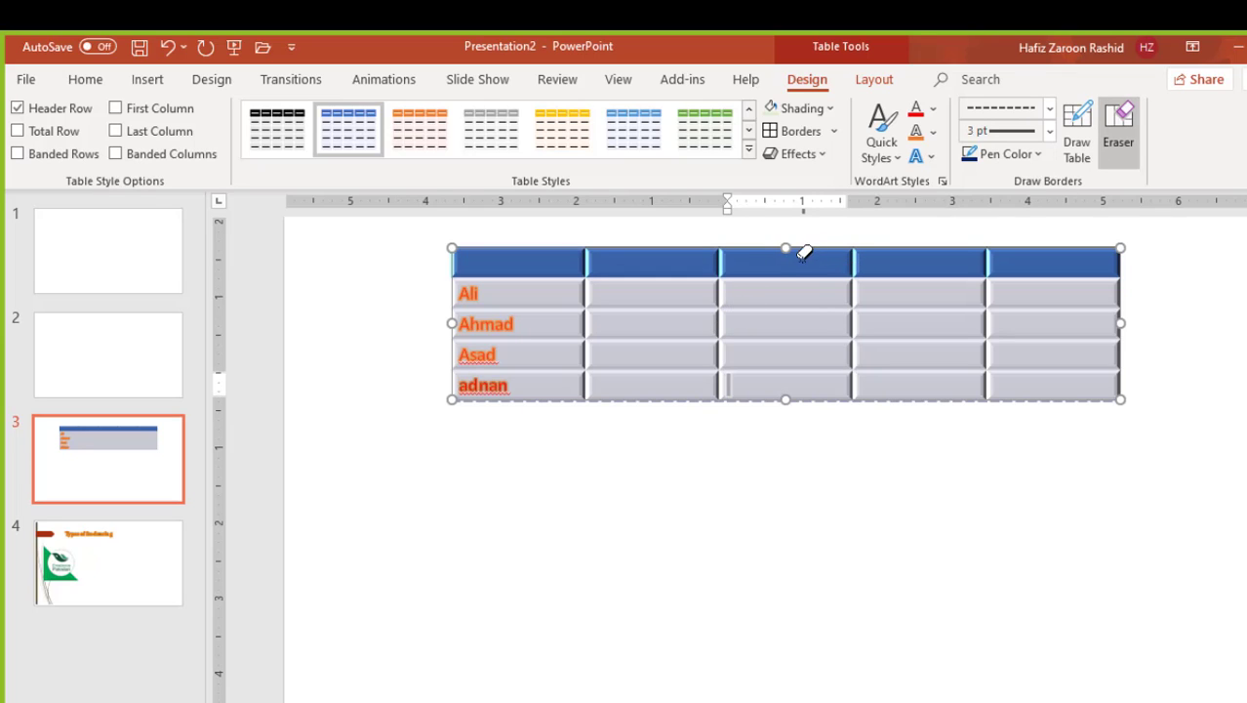
{"action": "left_click", "coordinate": [787, 308]}
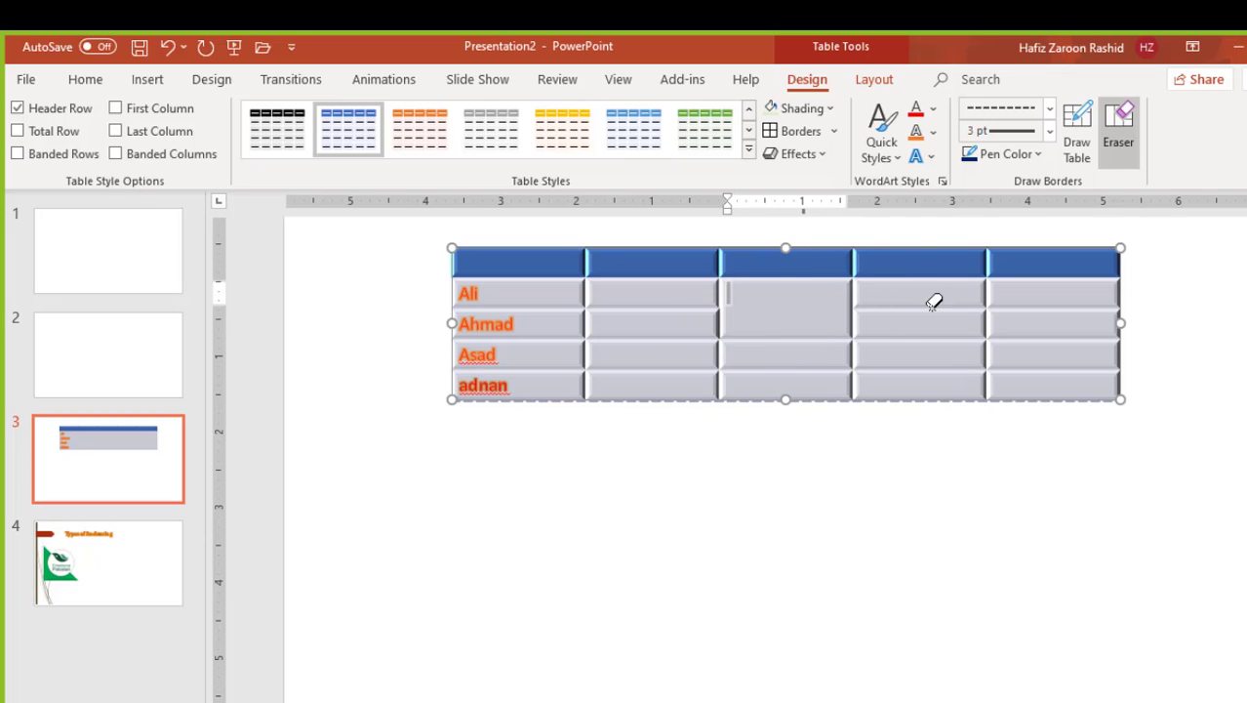
{"action": "left_click", "coordinate": [632, 337]}
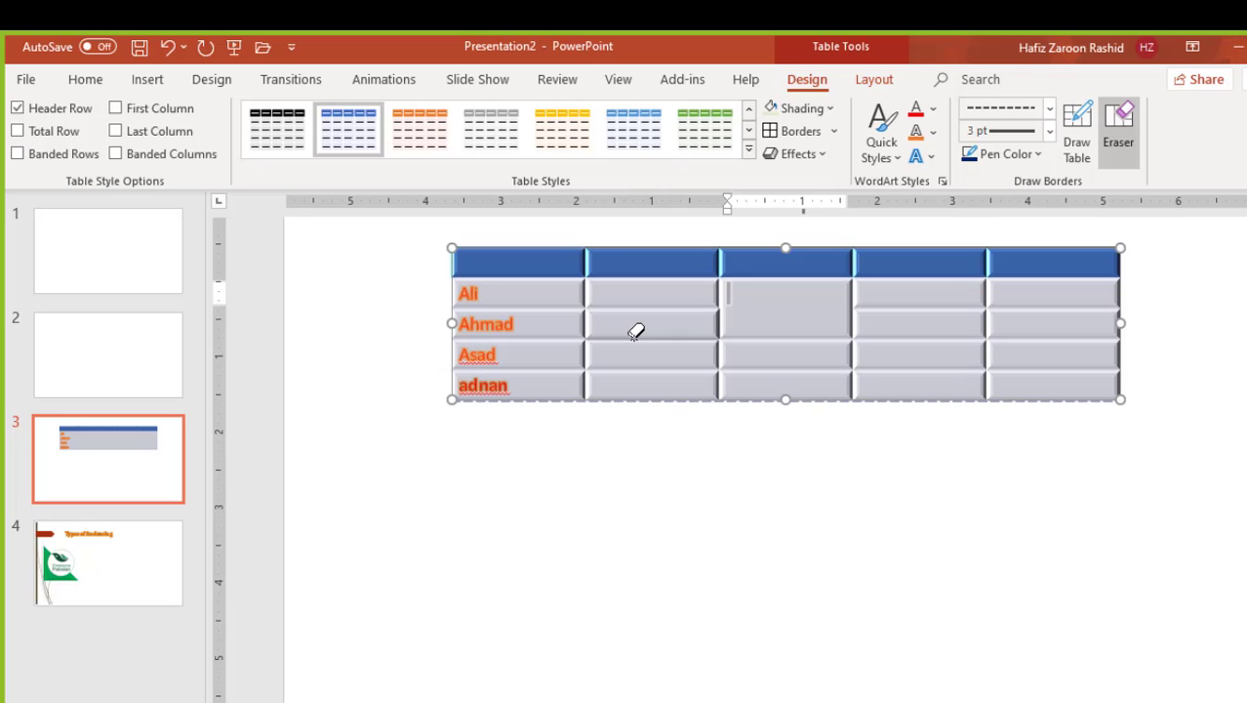
{"action": "left_click", "coordinate": [956, 342]}
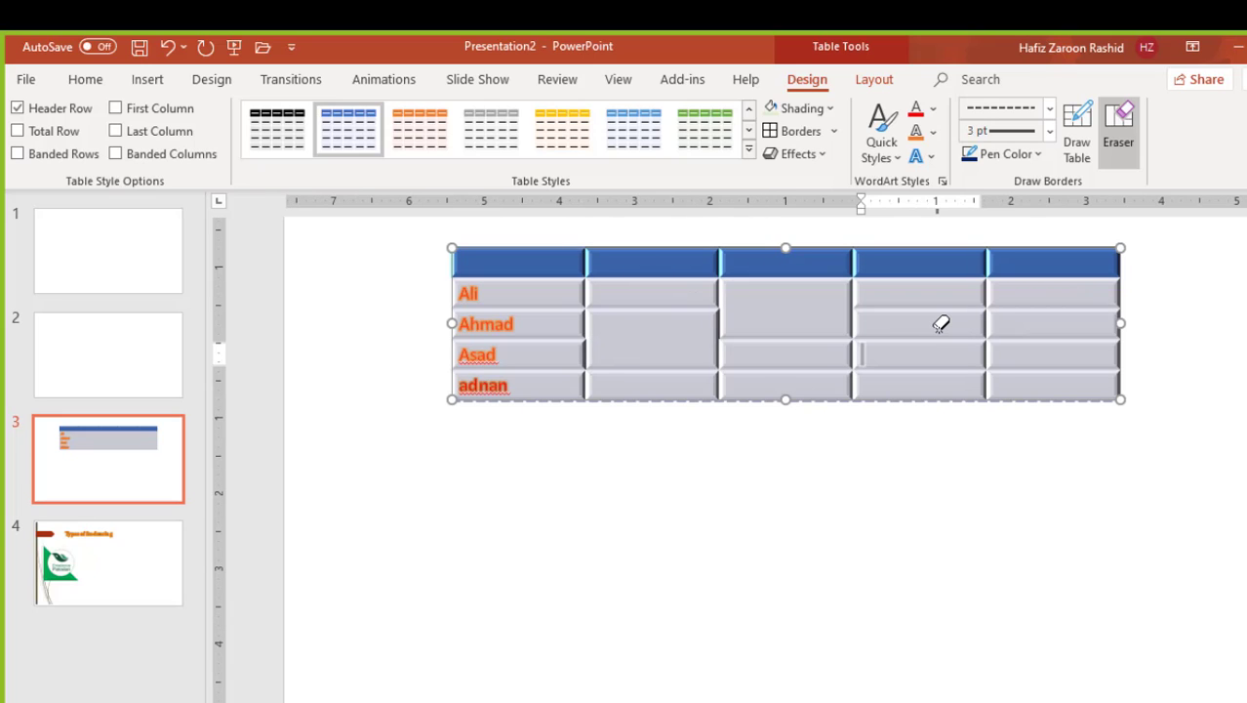
{"action": "left_click", "coordinate": [940, 325]}
{"action": "left_click", "coordinate": [924, 332]}
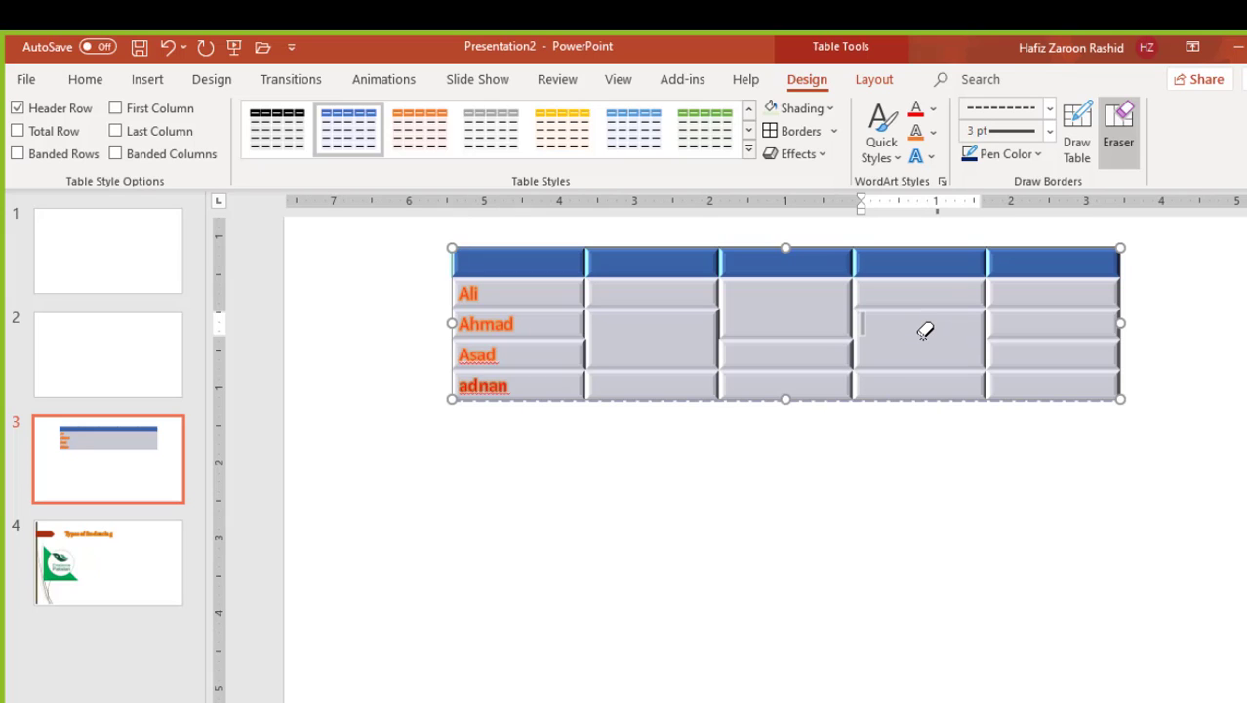
Undo the border erasures and earlier name edits with repeated Ctrl+Z
{"action": "key", "text": "ctrl+z"}
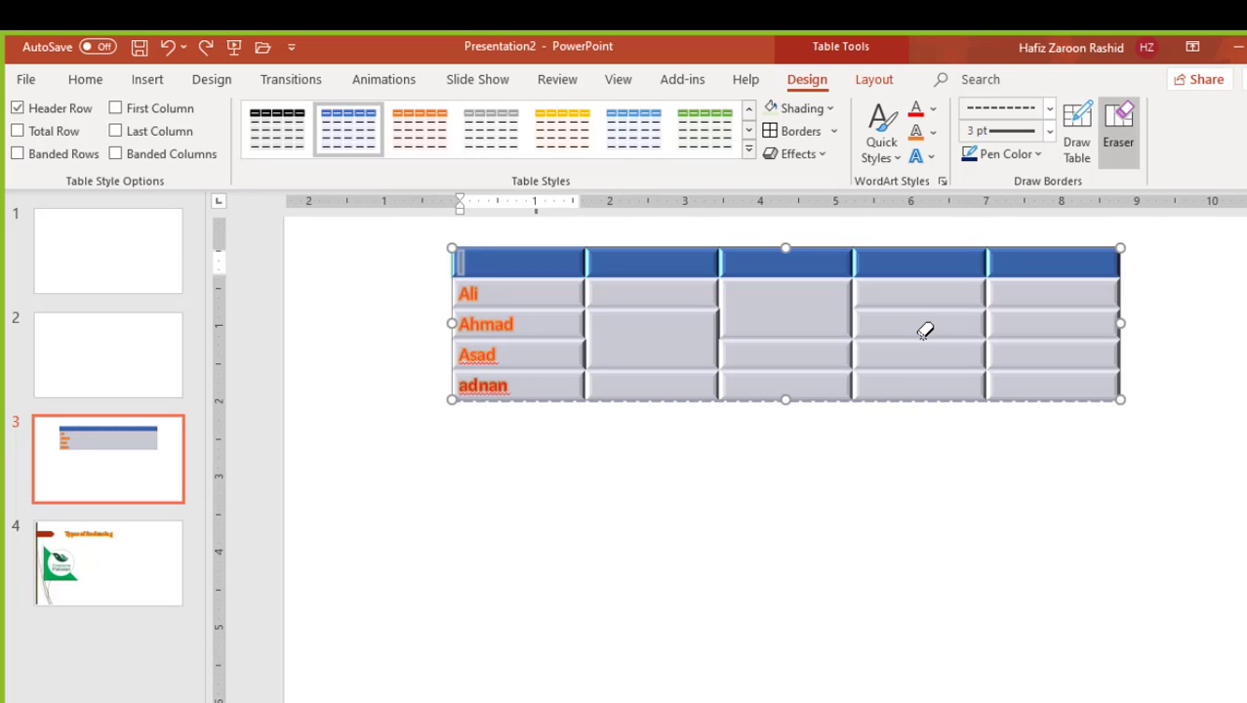
{"action": "key", "text": "ctrl+z"}
{"action": "key", "text": "ctrl+z"}
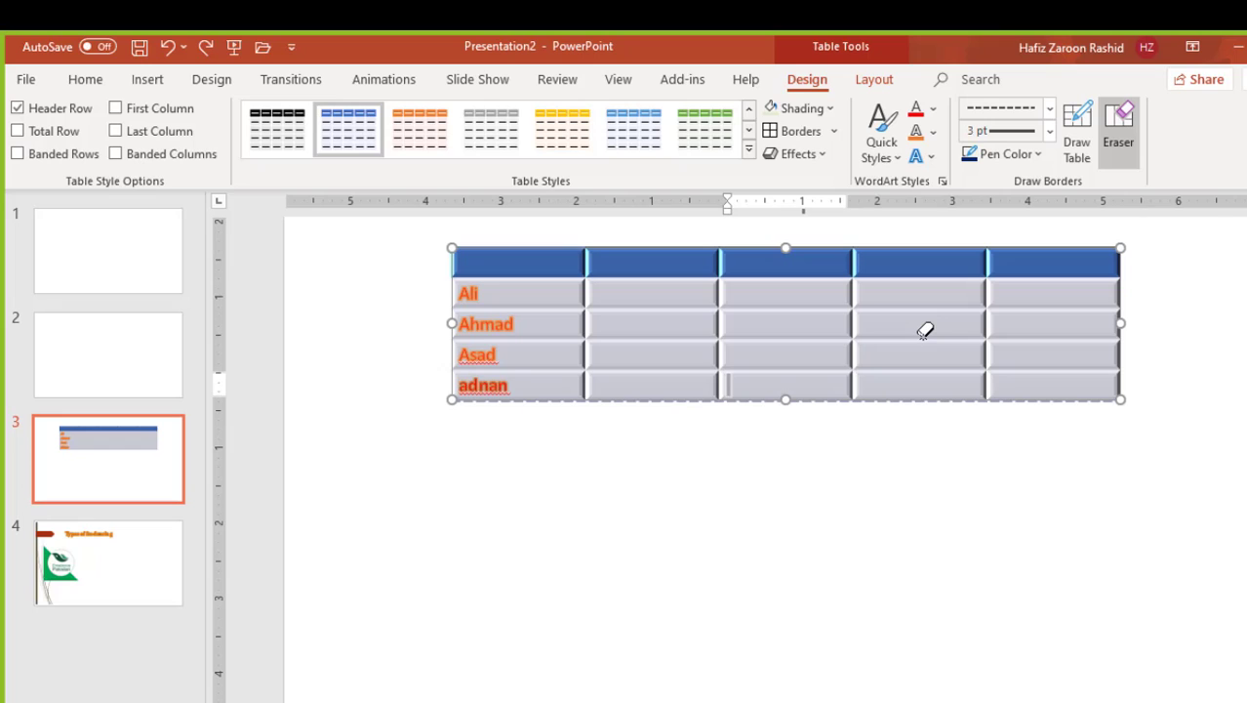
{"action": "key", "text": "ctrl+z"}
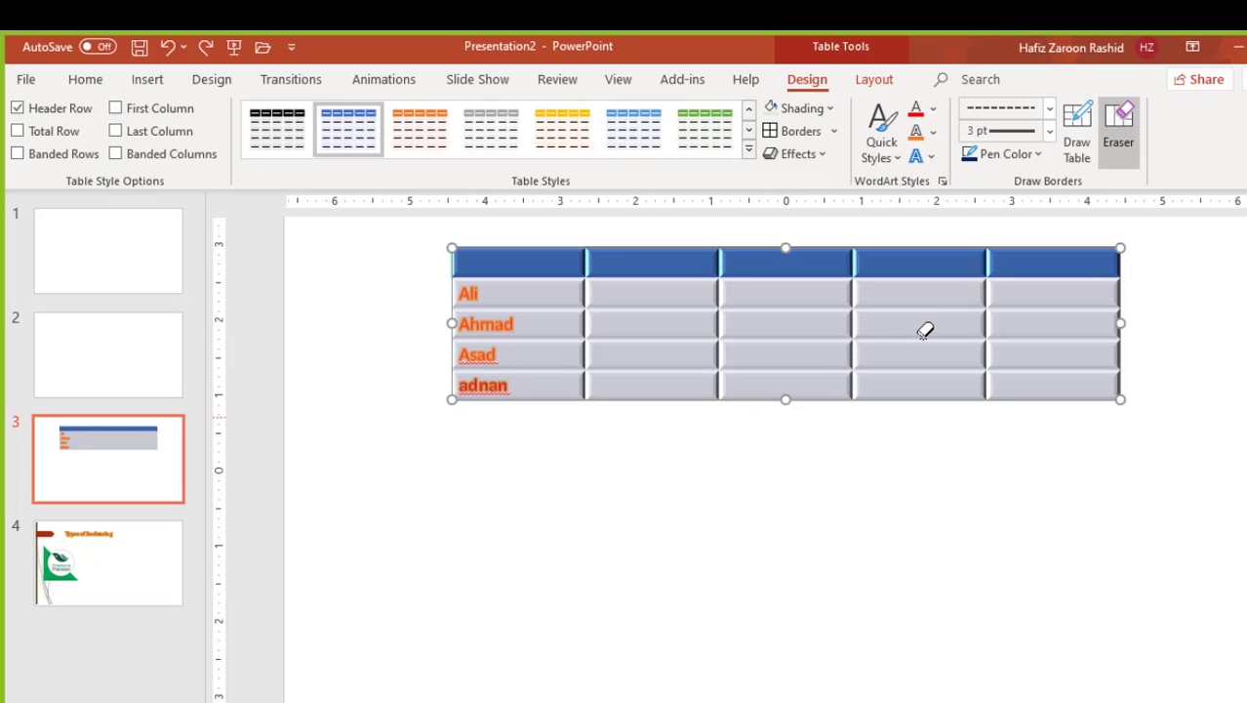
{"action": "key", "text": "ctrl+z"}
{"action": "key", "text": "ctrl+z"}
{"action": "key", "text": "ctrl+z"}
{"action": "key", "text": "ctrl+z"}
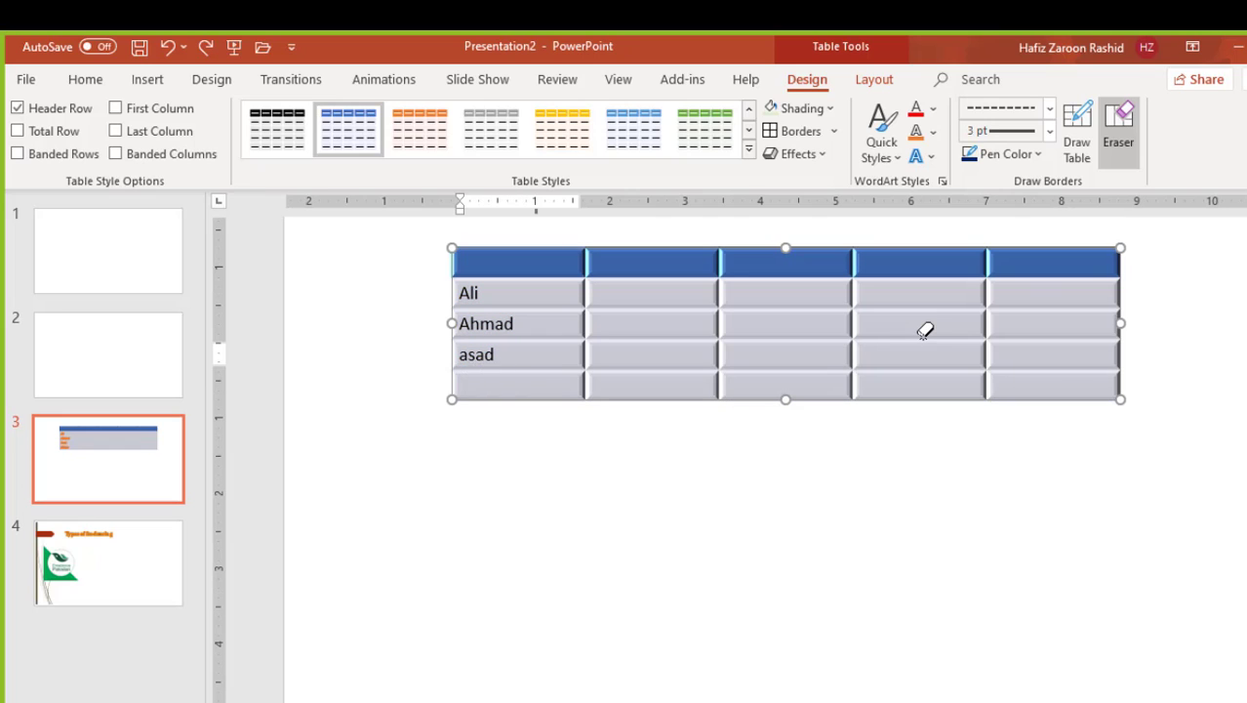
{"action": "key", "text": "ctrl+z"}
{"action": "key", "text": "ctrl+z"}
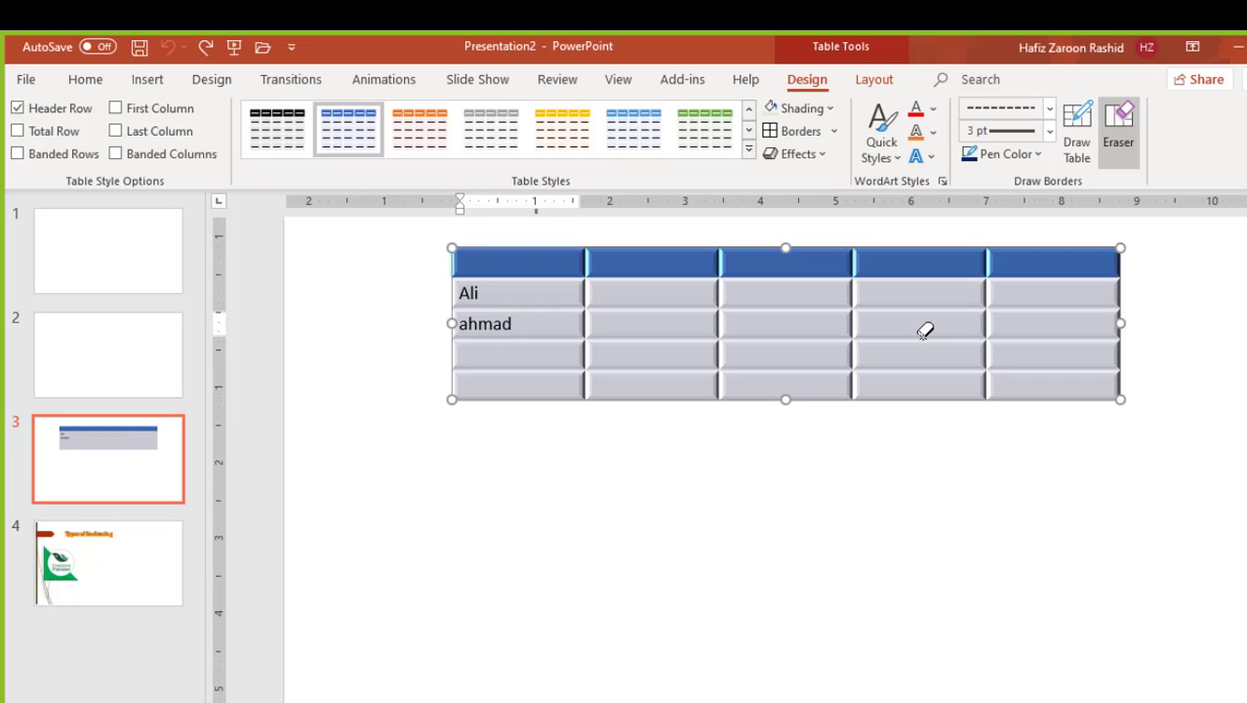
Undo one more name edit so only Ali and ahmad remain, briefly viewing the Layout options
{"action": "key", "text": "Escape"}
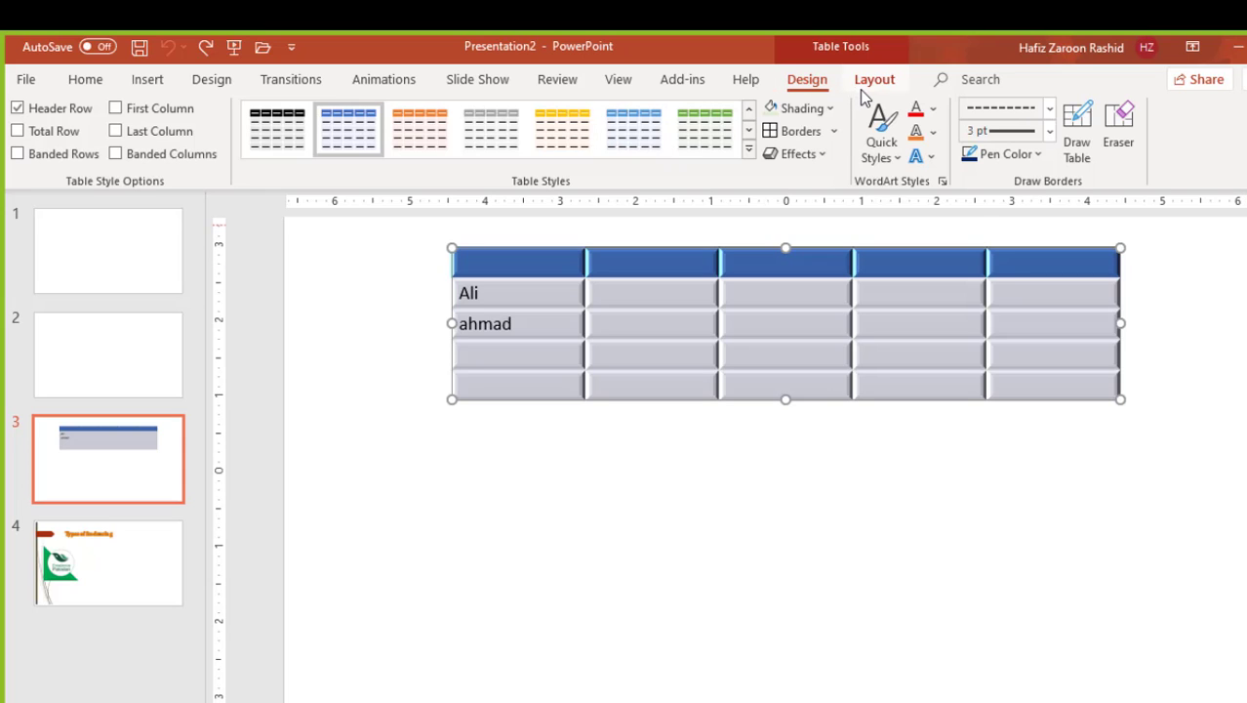
{"action": "left_click", "coordinate": [863, 88]}
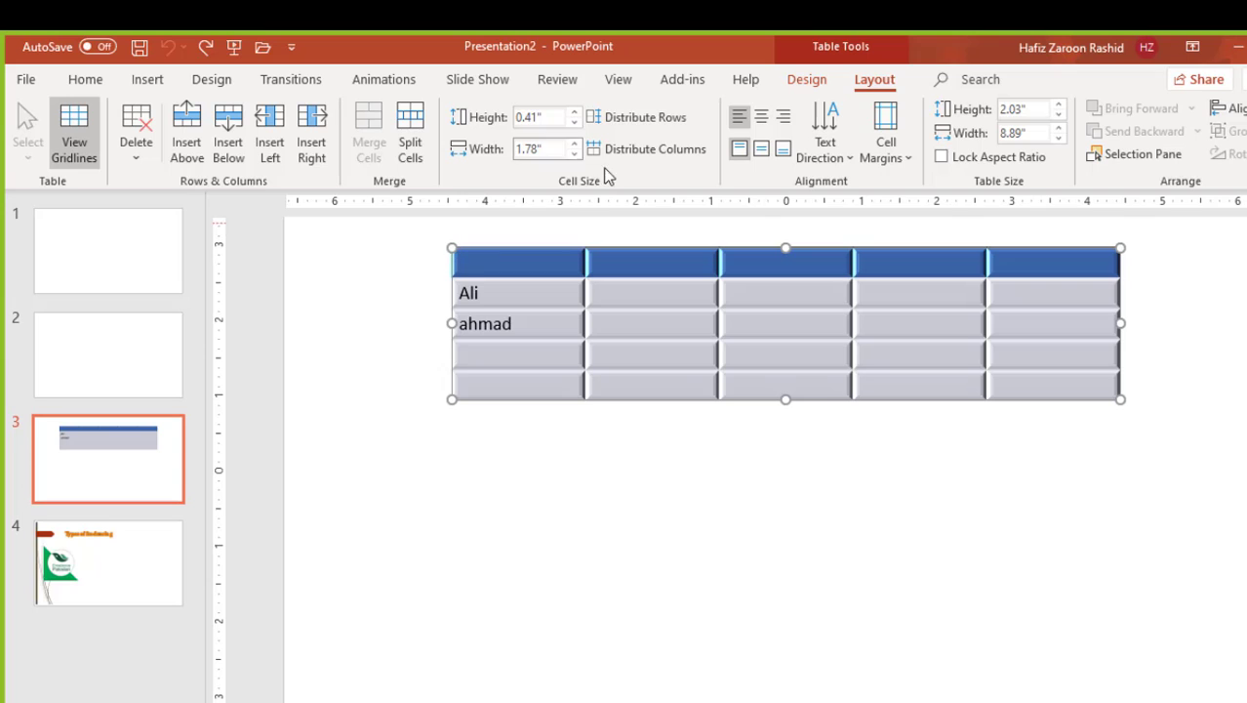
{"action": "left_click", "coordinate": [811, 81]}
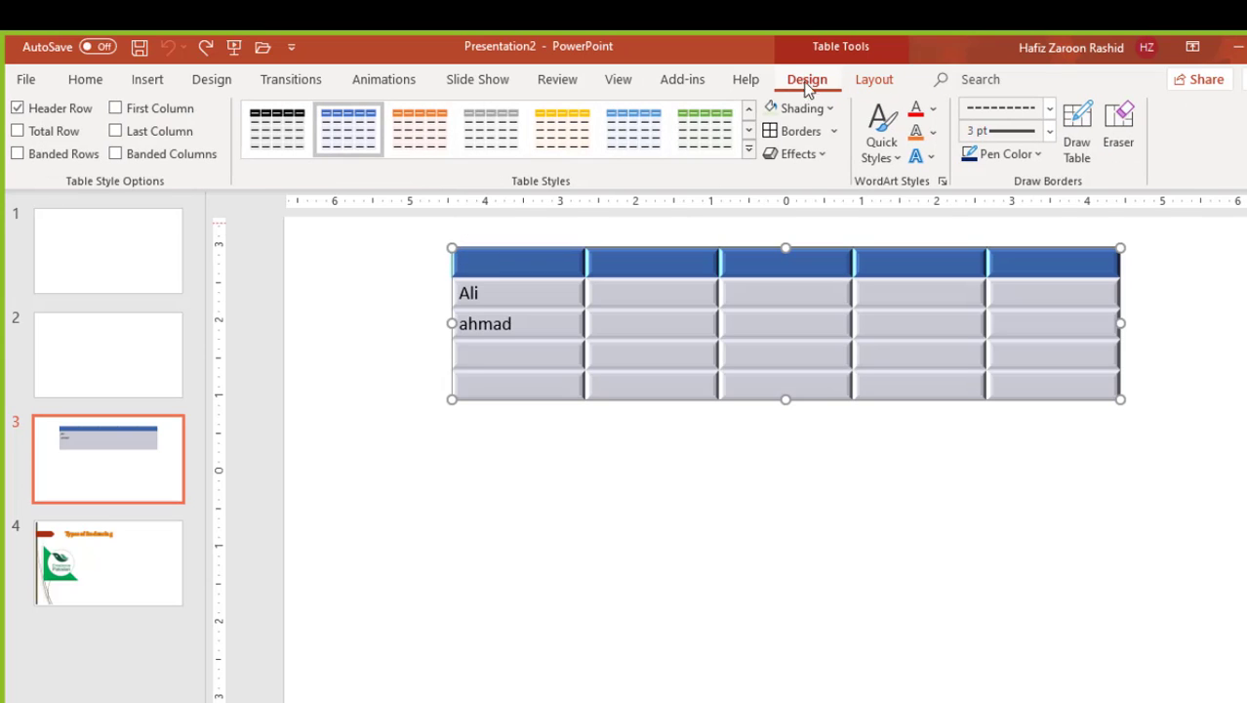
{"action": "left_click", "coordinate": [715, 127]}
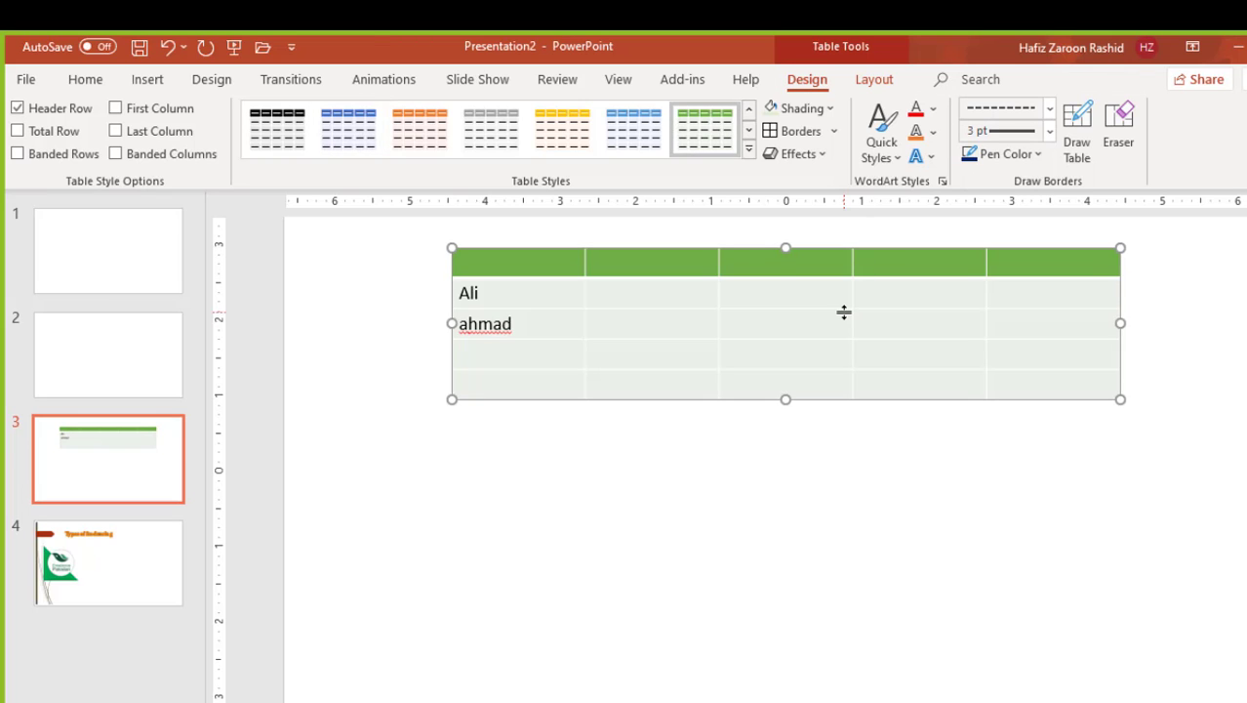
{"action": "left_click", "coordinate": [878, 81]}
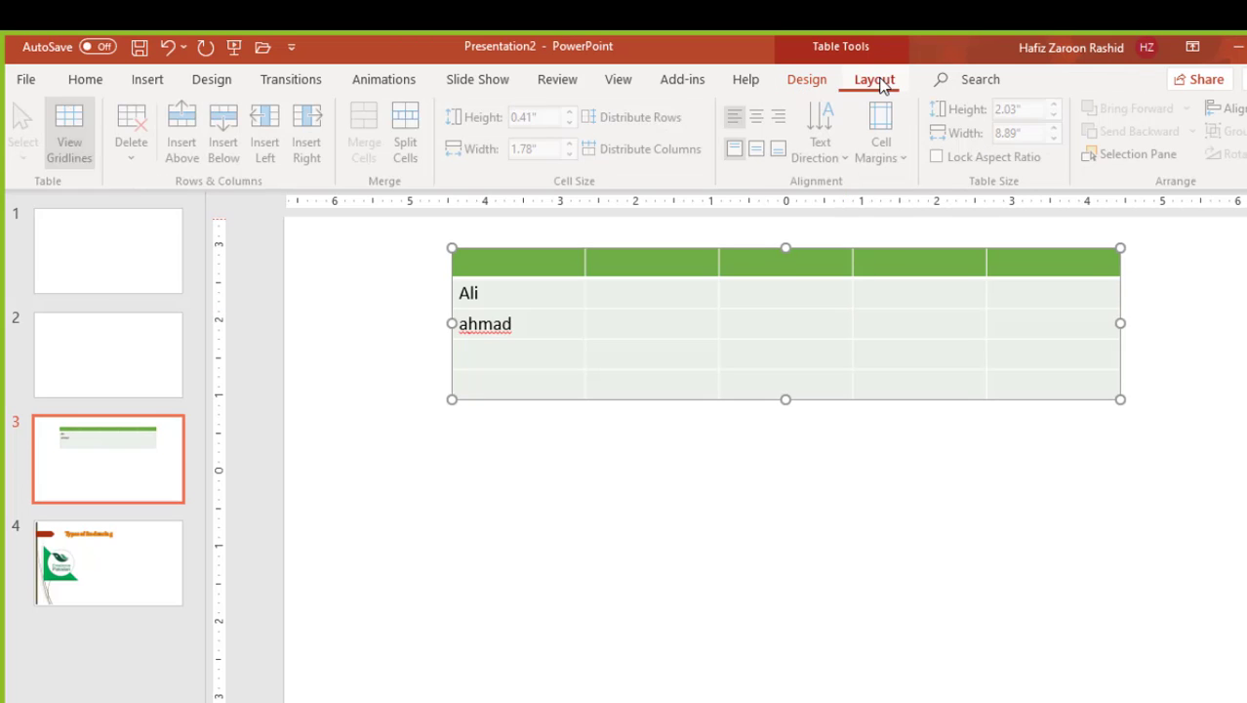
{"action": "left_click", "coordinate": [78, 159]}
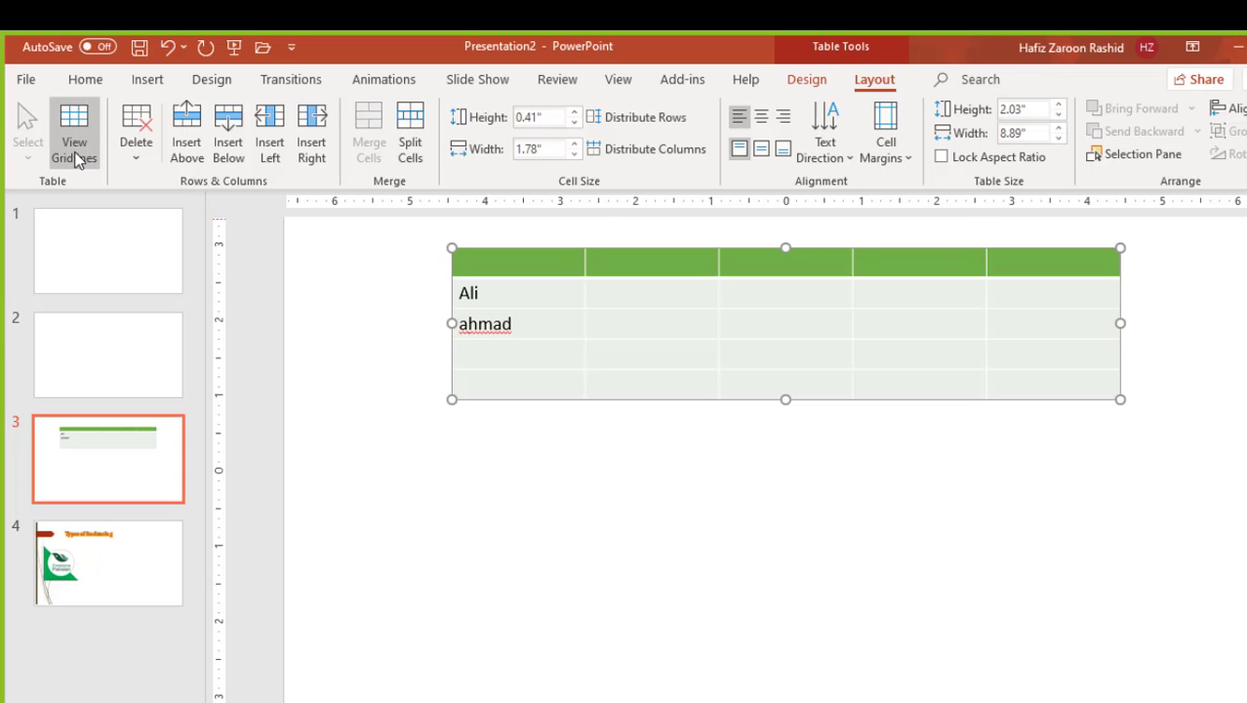
{"action": "left_click", "coordinate": [78, 159]}
{"action": "left_click", "coordinate": [505, 463]}
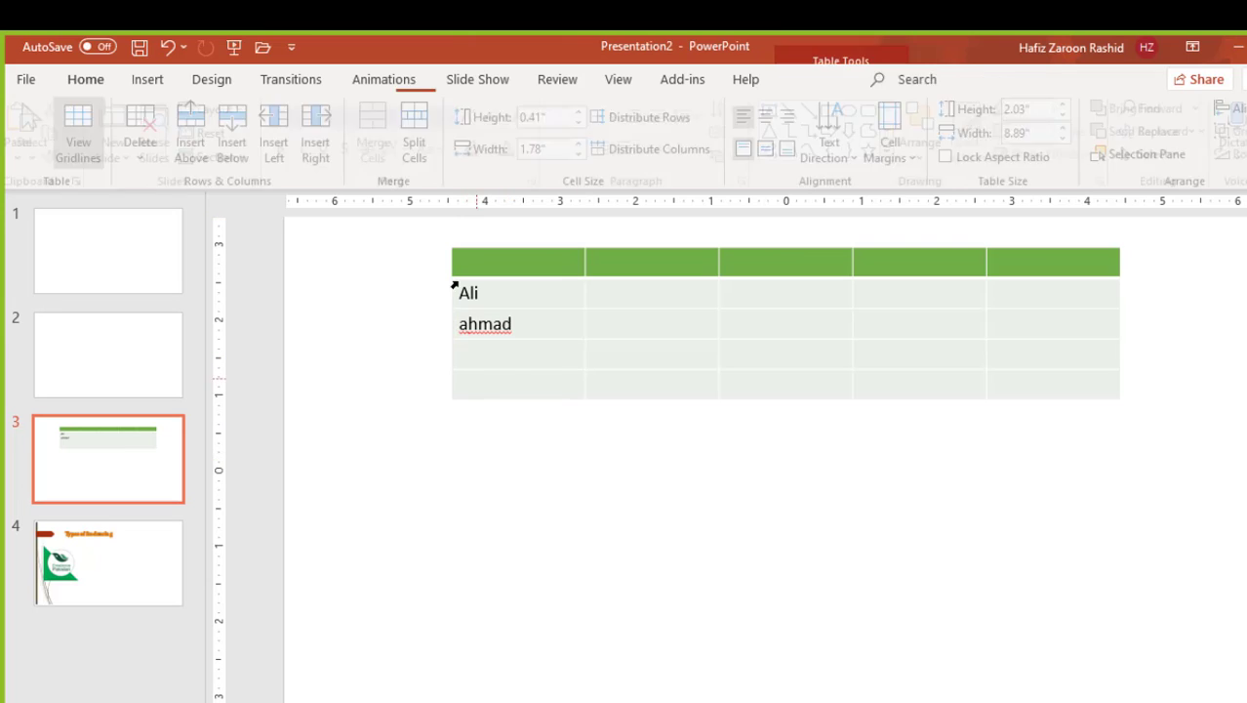
{"action": "left_click", "coordinate": [461, 254]}
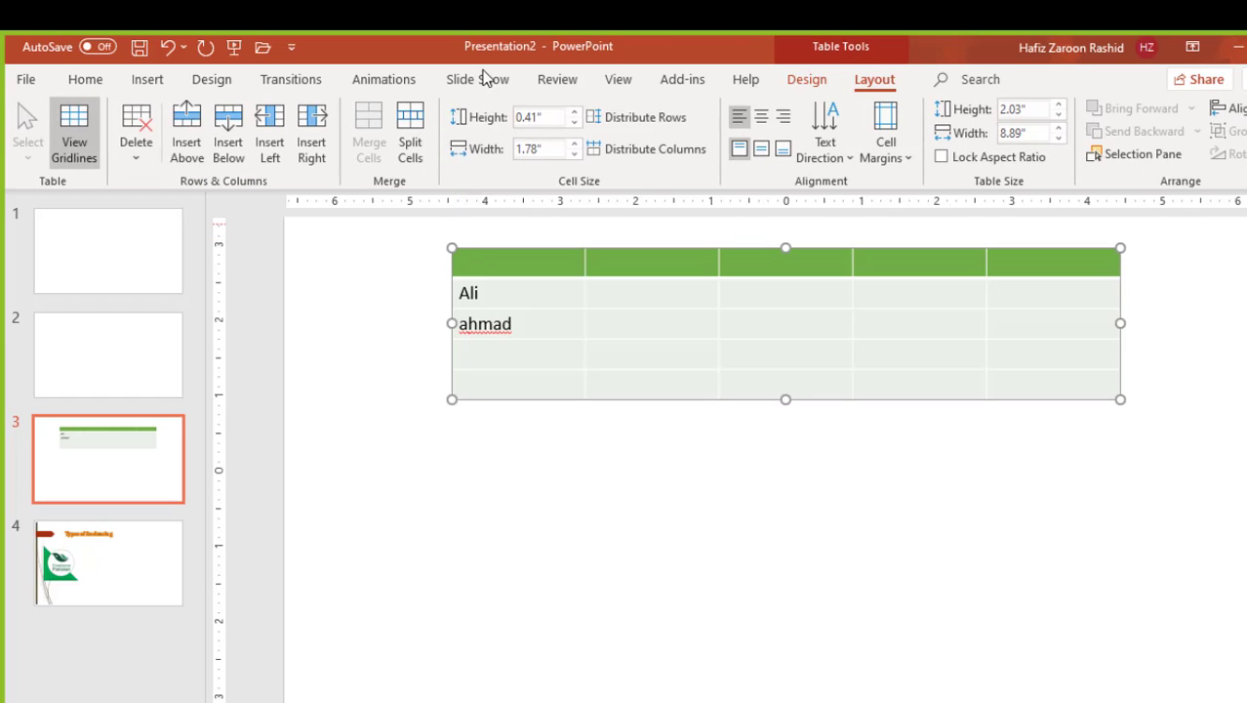
{"action": "left_click", "coordinate": [818, 86]}
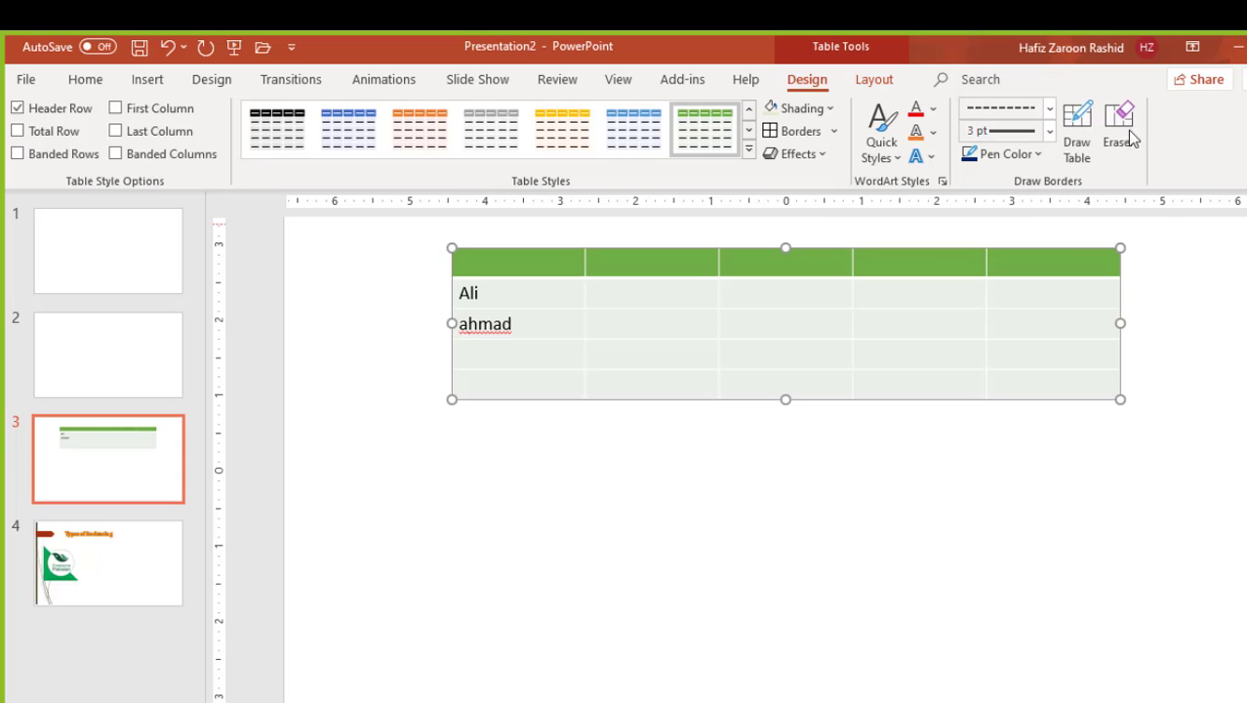
Remove all borders from the table with No Border
{"action": "left_click", "coordinate": [832, 131]}
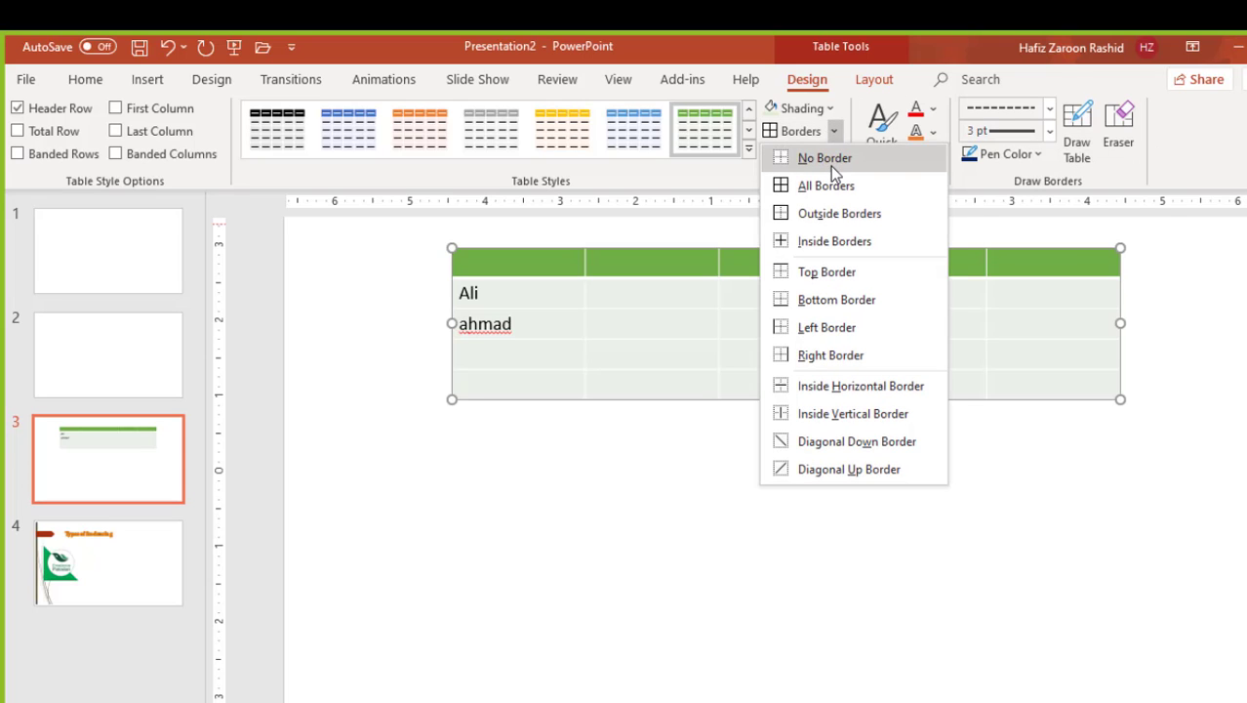
{"action": "left_click", "coordinate": [831, 159]}
{"action": "left_click", "coordinate": [643, 629]}
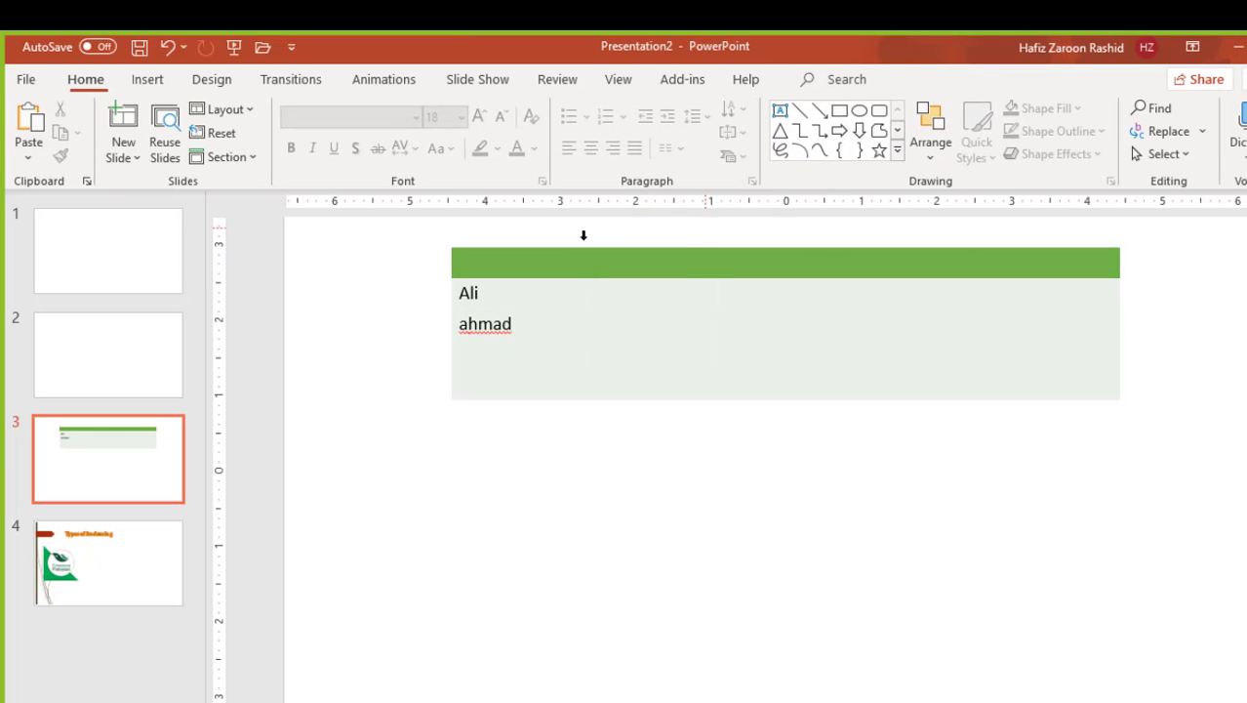
Enter 'Gghg' in the cell next to Ali
{"action": "left_click", "coordinate": [507, 294]}
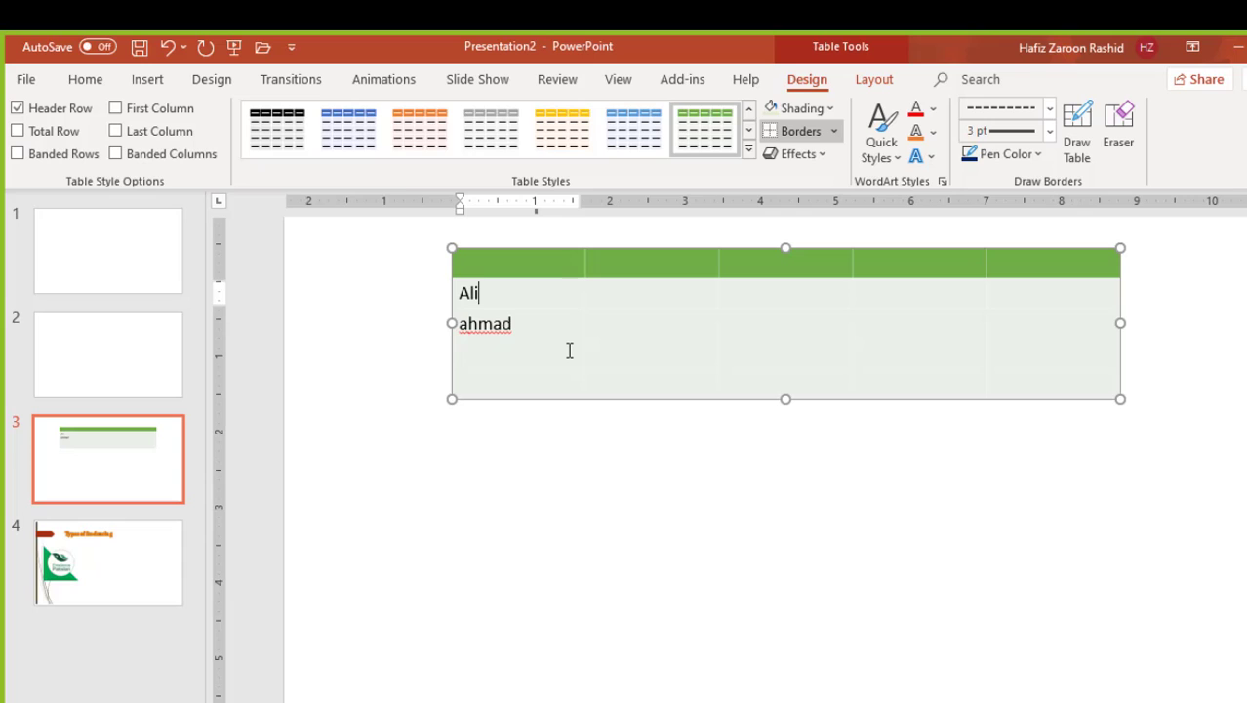
{"action": "key", "text": "Tab"}
{"action": "type", "text": "ghg"}
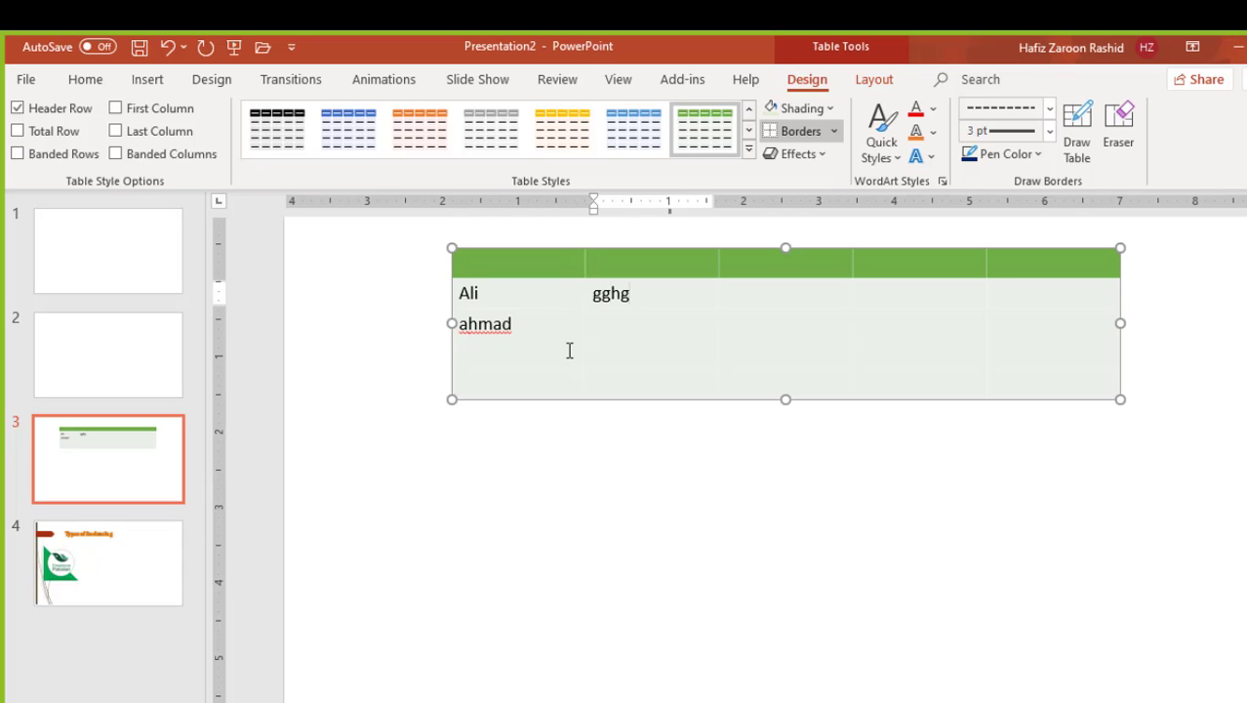
{"action": "key", "text": "Tab"}
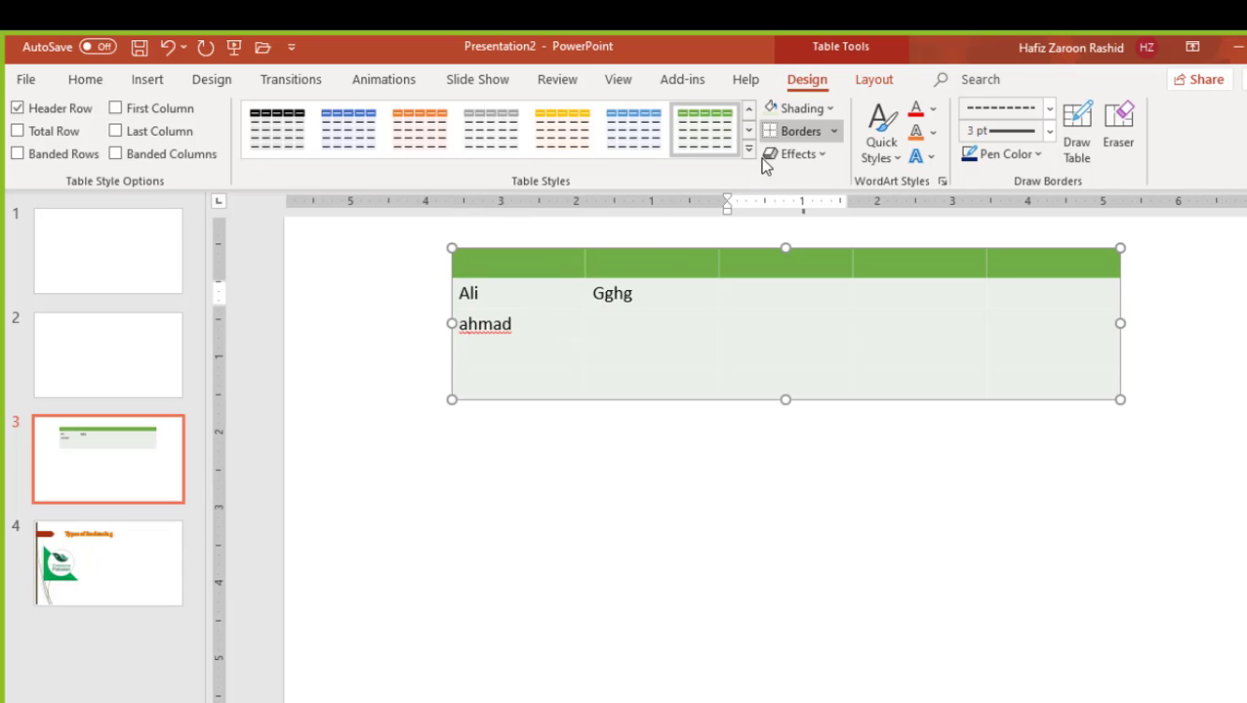
Apply the No Style, Table Grid table style
{"action": "left_click", "coordinate": [750, 151]}
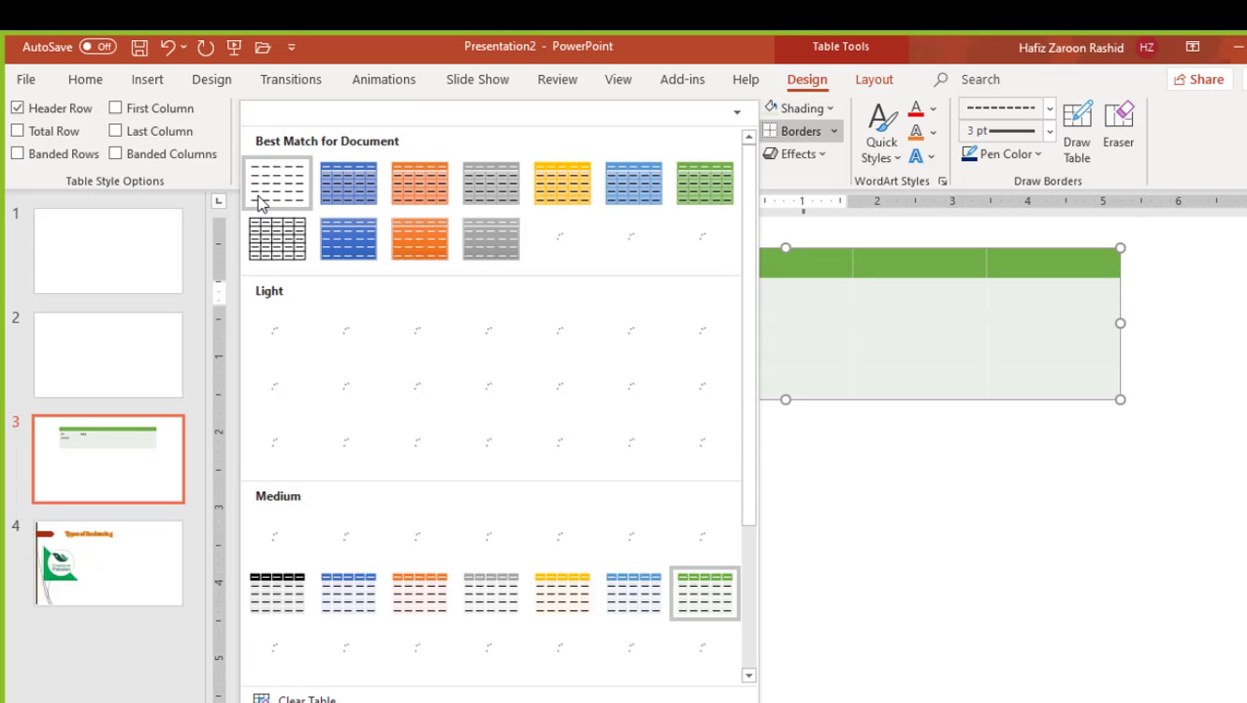
{"action": "left_click", "coordinate": [259, 198]}
{"action": "left_click", "coordinate": [556, 541]}
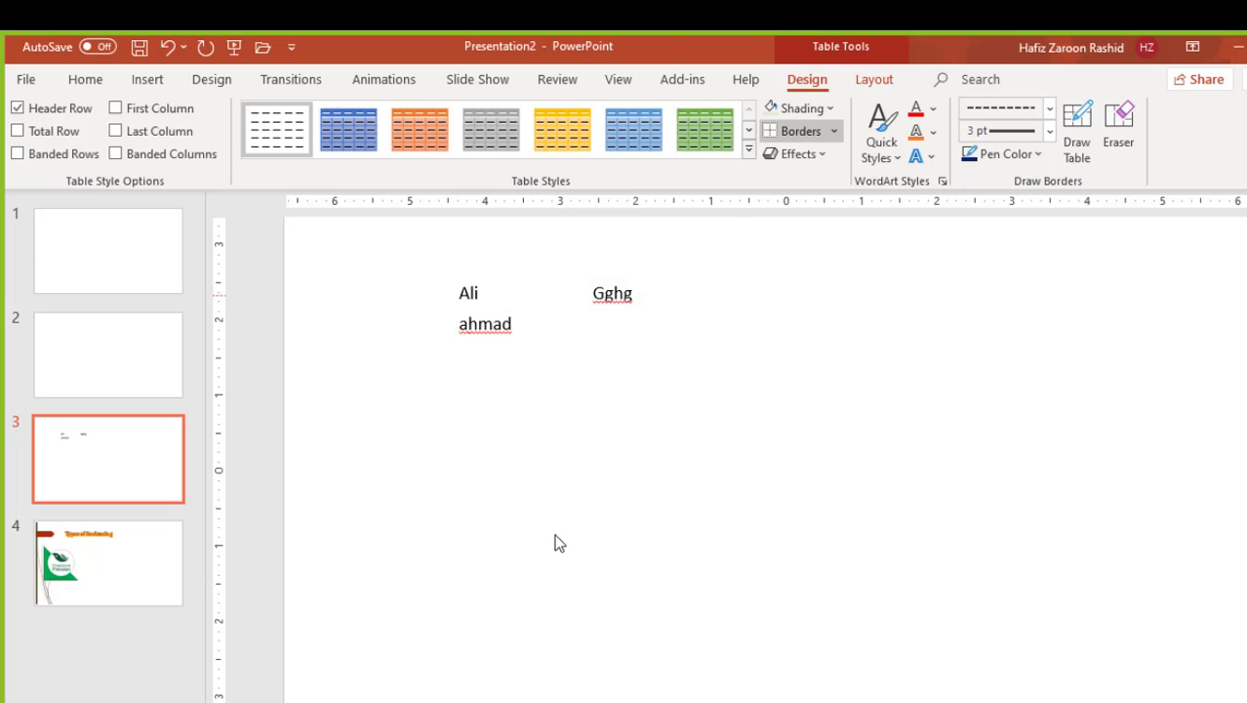
{"action": "left_click", "coordinate": [583, 294]}
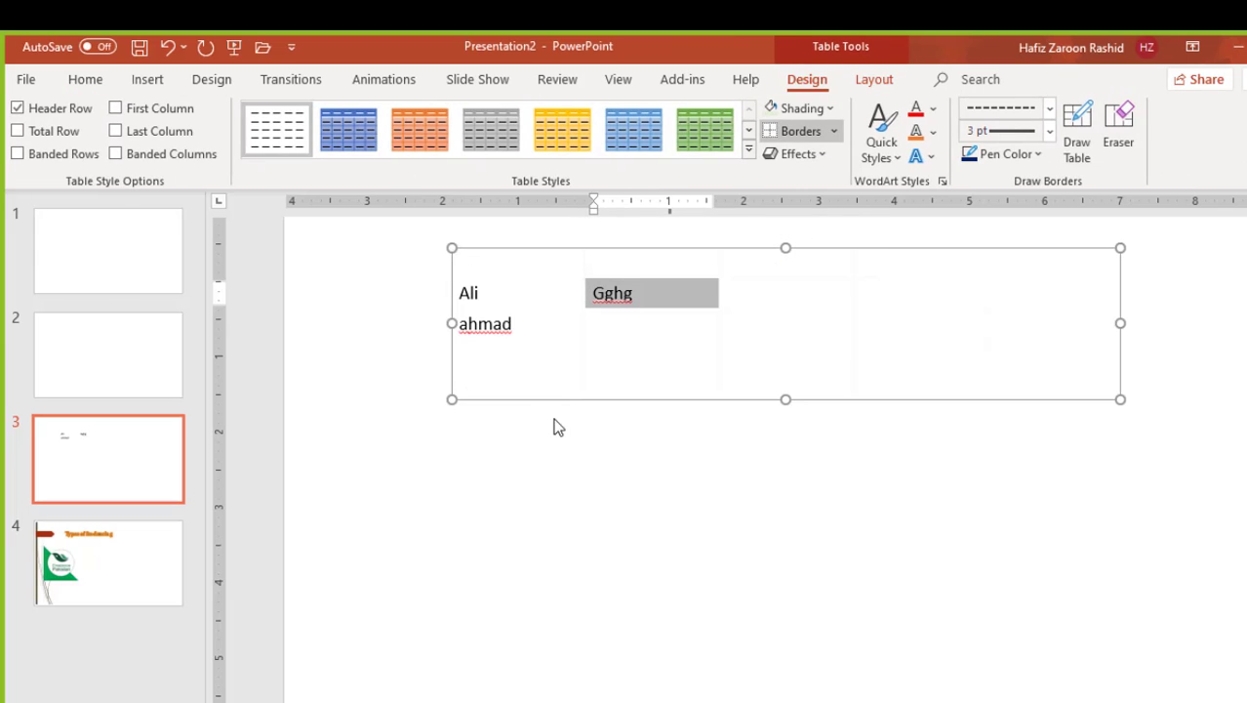
Toggle View Gridlines on the Layout tab, ending with gridlines hidden
{"action": "left_click", "coordinate": [873, 80]}
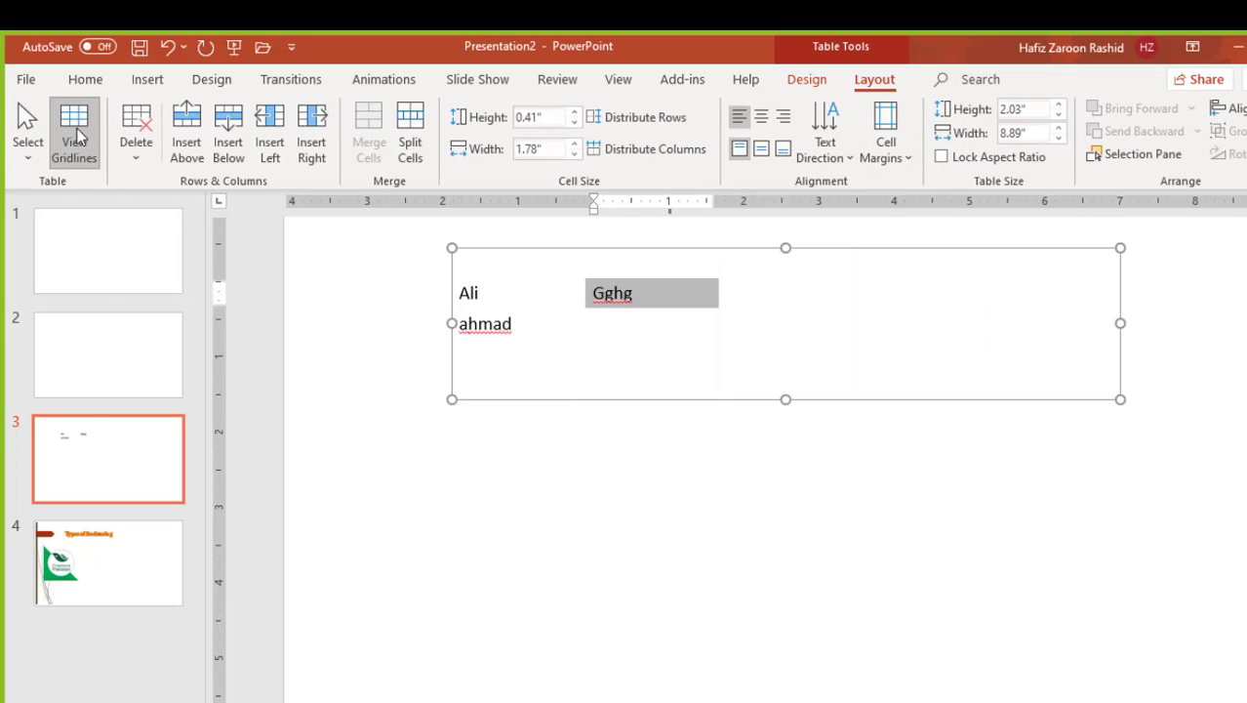
{"action": "left_click", "coordinate": [78, 137]}
{"action": "left_click", "coordinate": [82, 142]}
{"action": "left_click", "coordinate": [71, 146]}
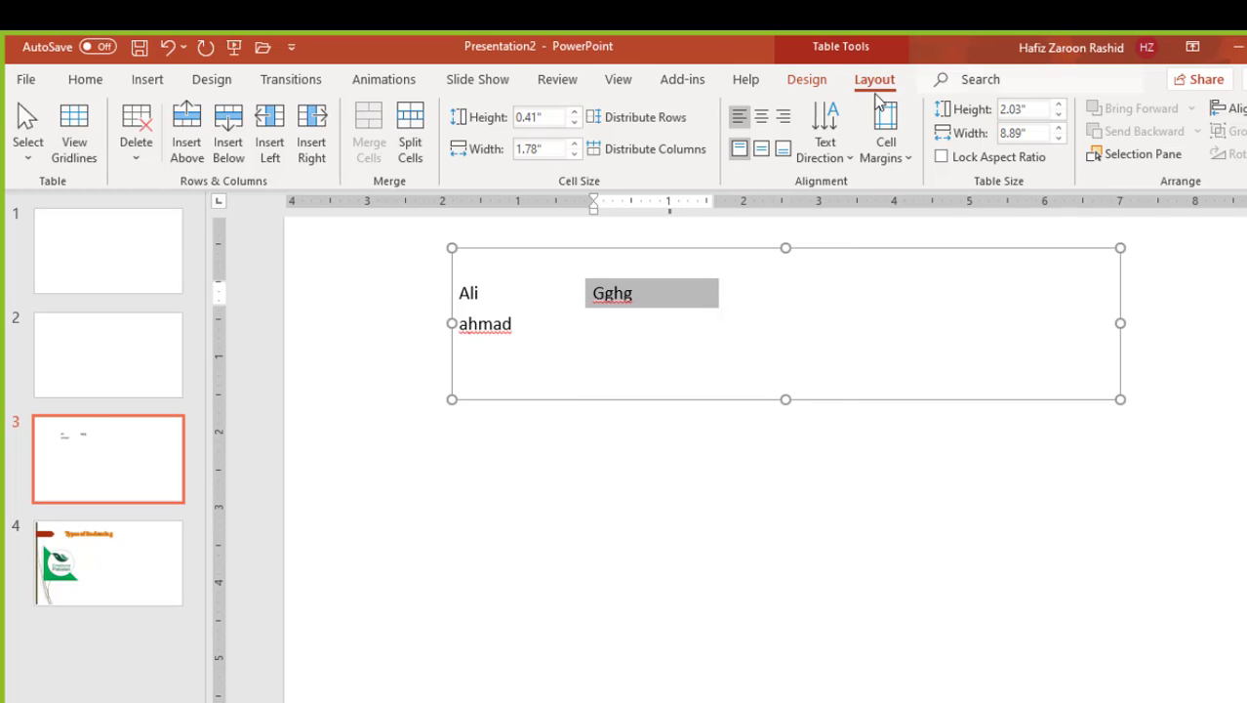
Add All Borders to the Gghg cell
{"action": "left_click", "coordinate": [804, 82]}
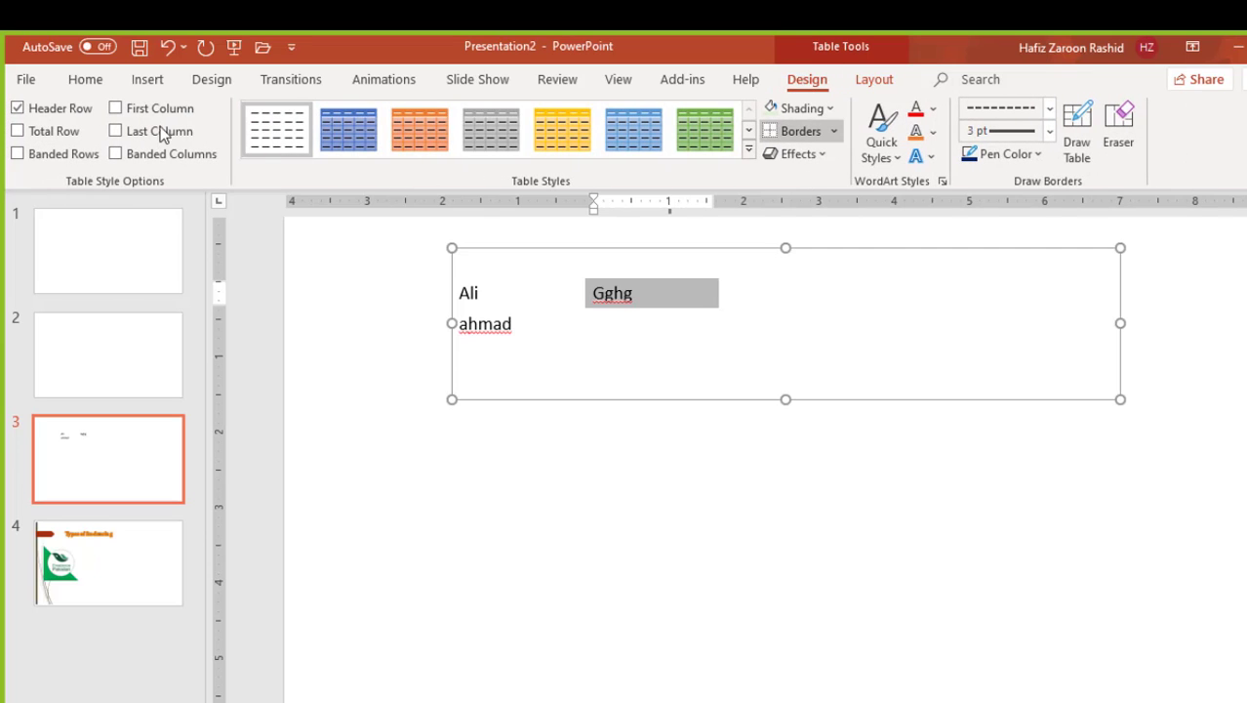
{"action": "left_click", "coordinate": [833, 133]}
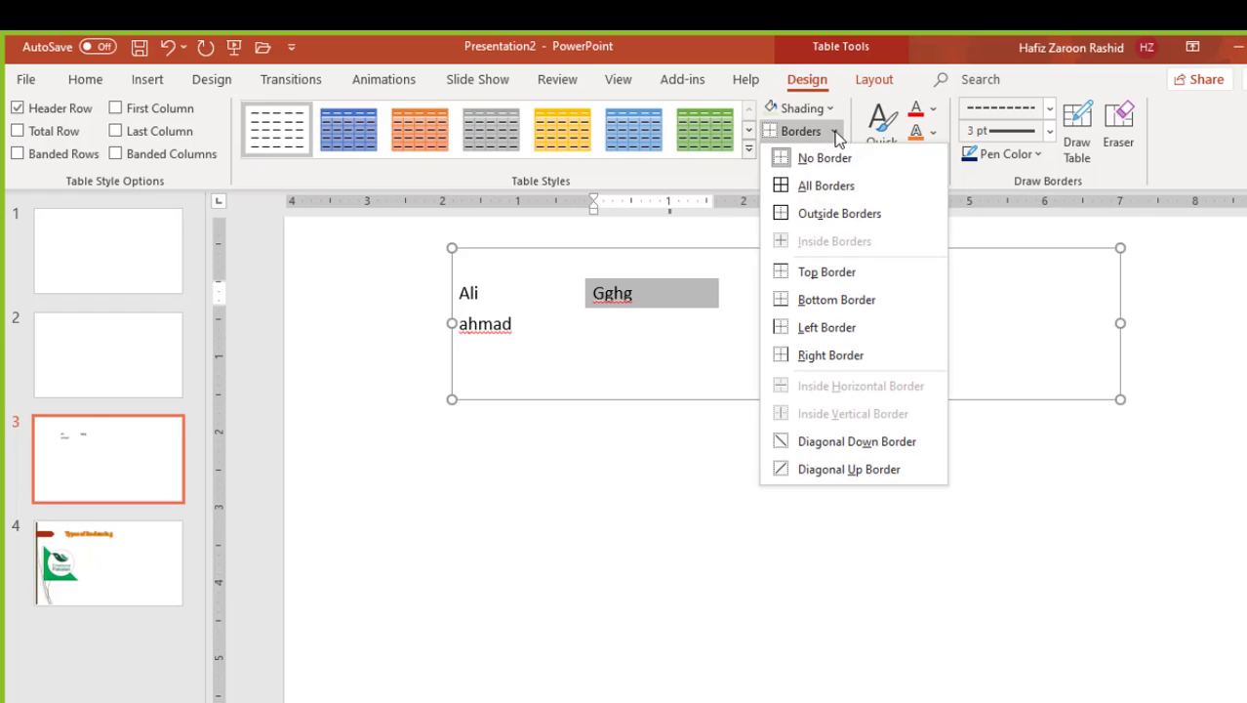
{"action": "left_click", "coordinate": [828, 182]}
Apply the blue Medium table style with a dark blue header row
{"action": "left_click", "coordinate": [627, 133]}
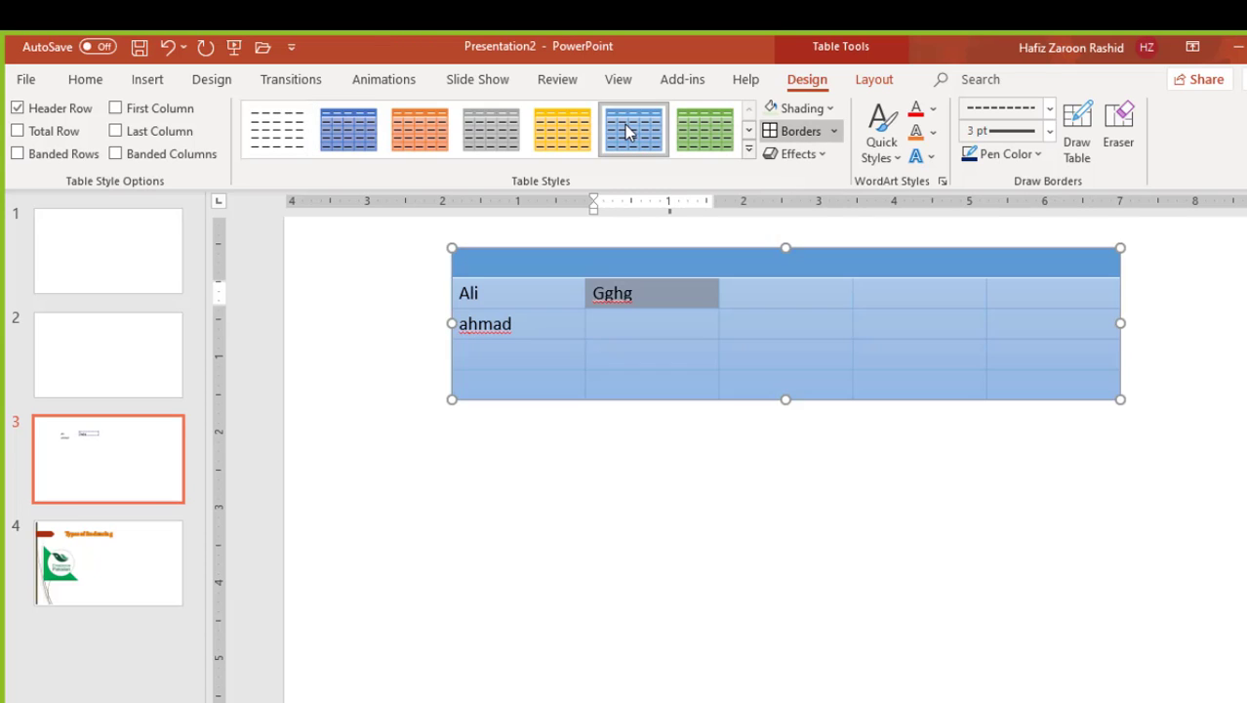
{"action": "left_click", "coordinate": [559, 524]}
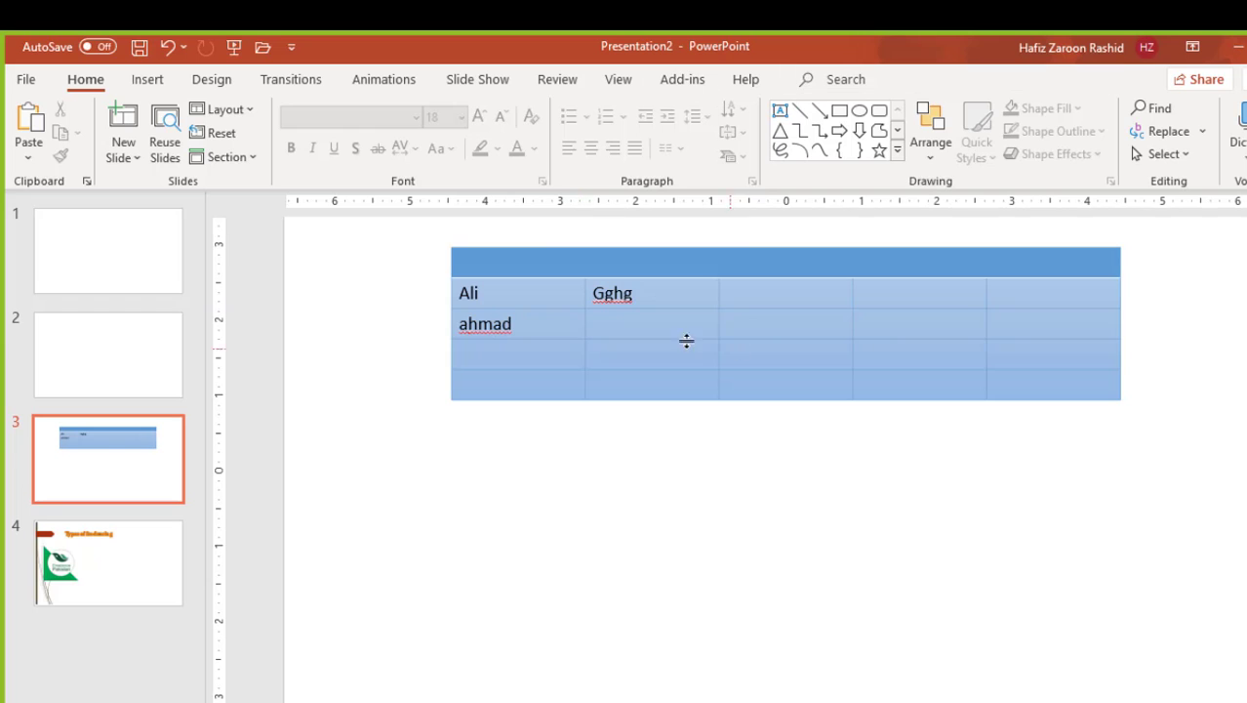
{"action": "left_click", "coordinate": [519, 262]}
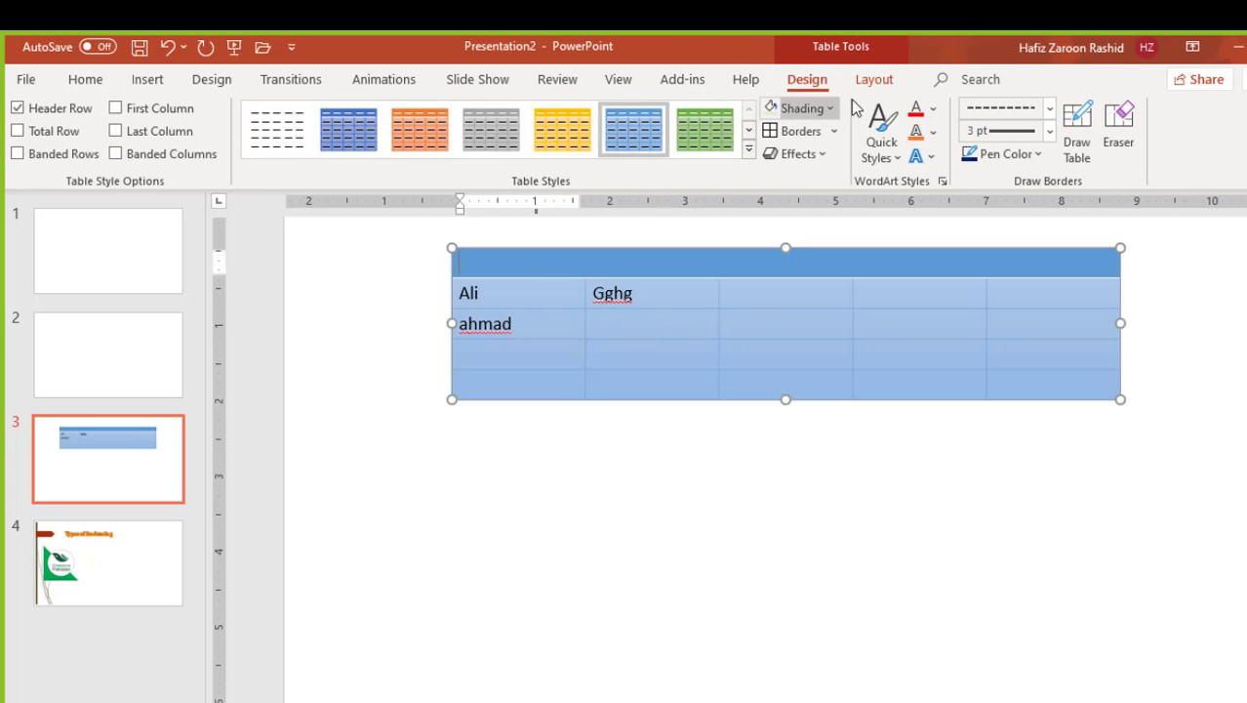
{"action": "left_click", "coordinate": [875, 79]}
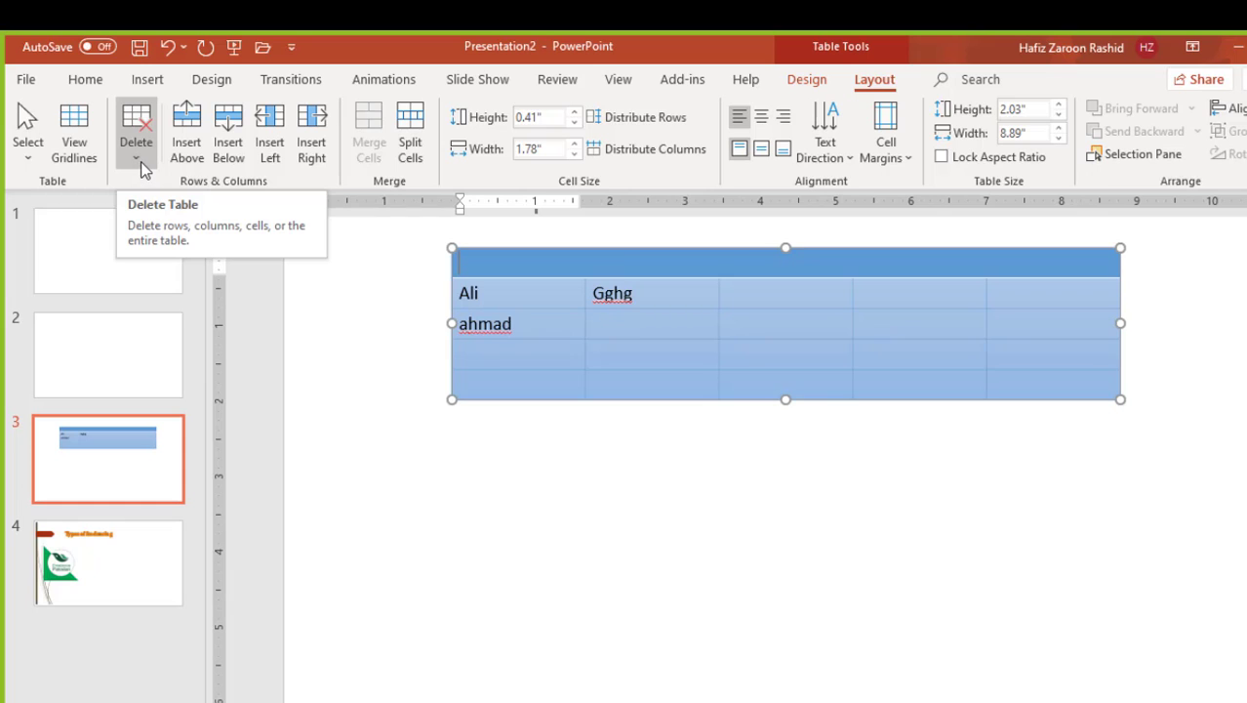
{"action": "left_click", "coordinate": [142, 168]}
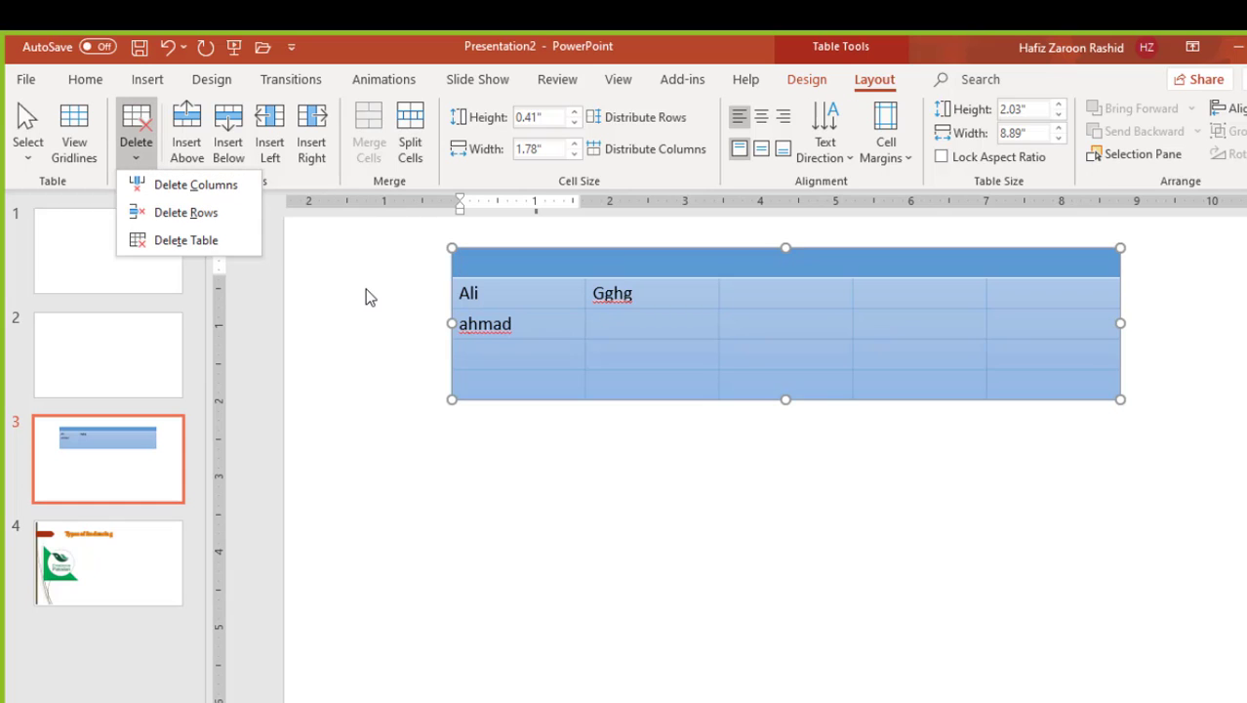
{"action": "left_click", "coordinate": [365, 289]}
{"action": "left_click", "coordinate": [136, 161]}
{"action": "left_click", "coordinate": [295, 294]}
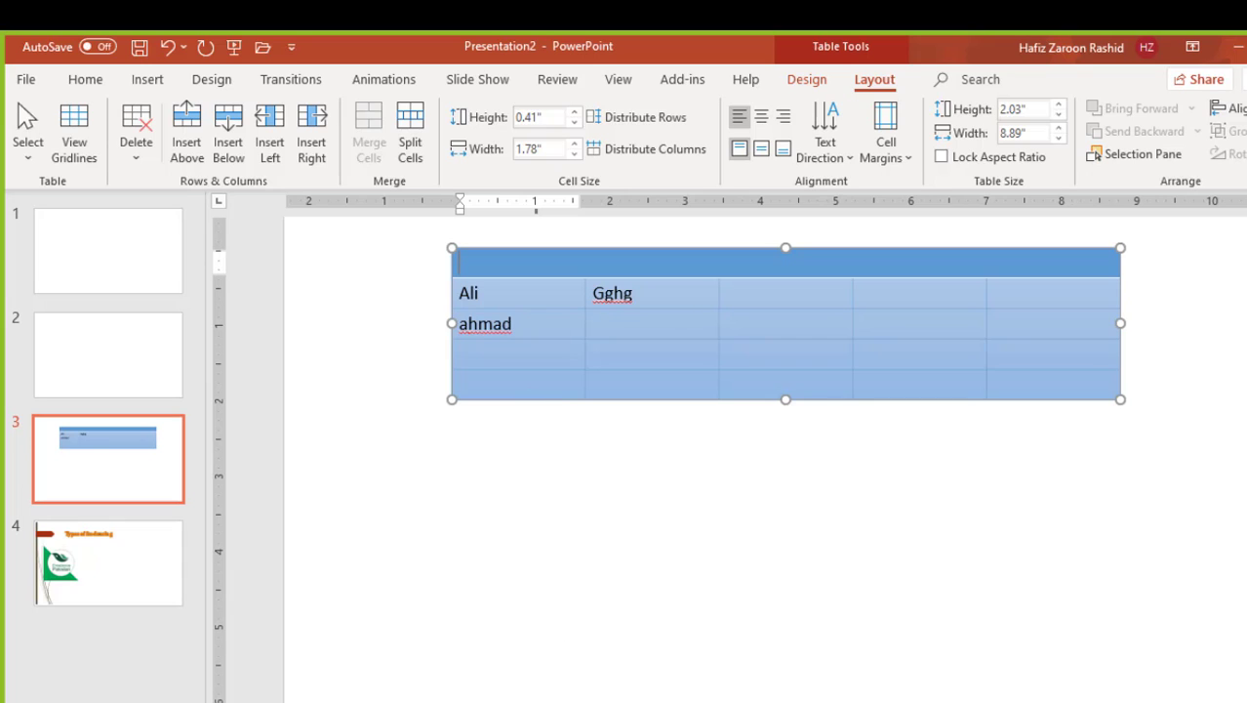
{"action": "mouse_move", "coordinate": [1061, 691]}
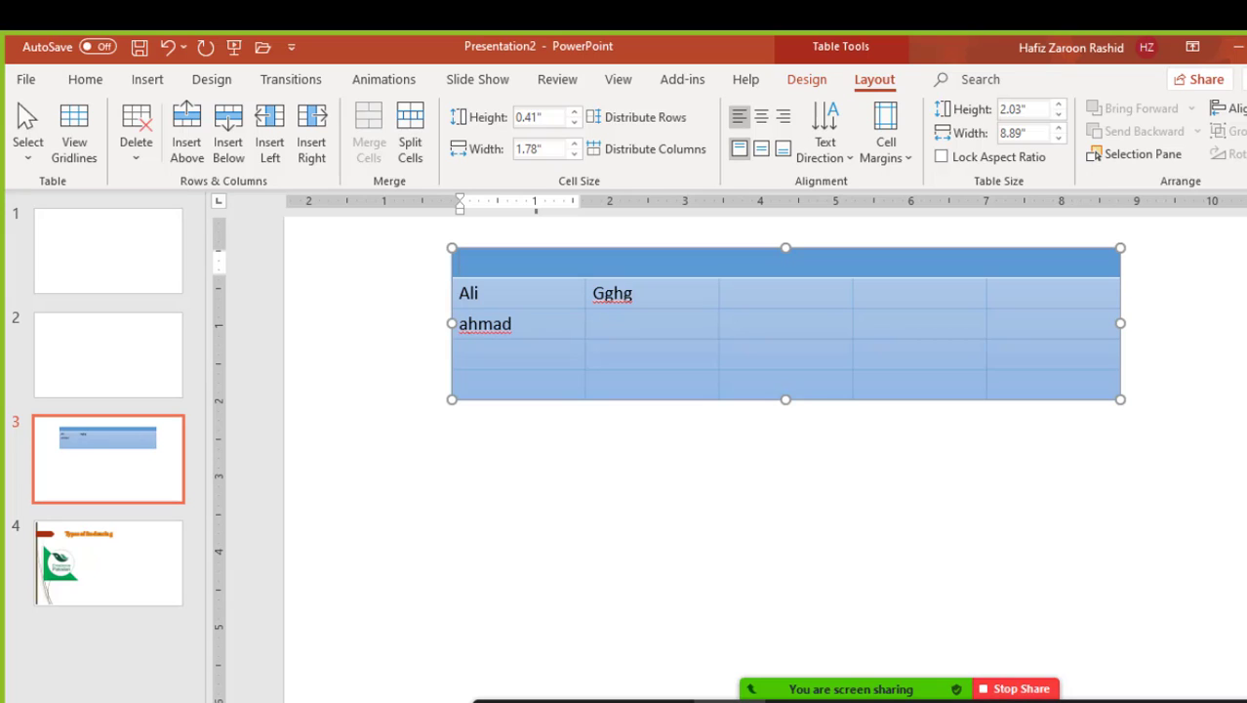
{"action": "key", "text": "F9"}
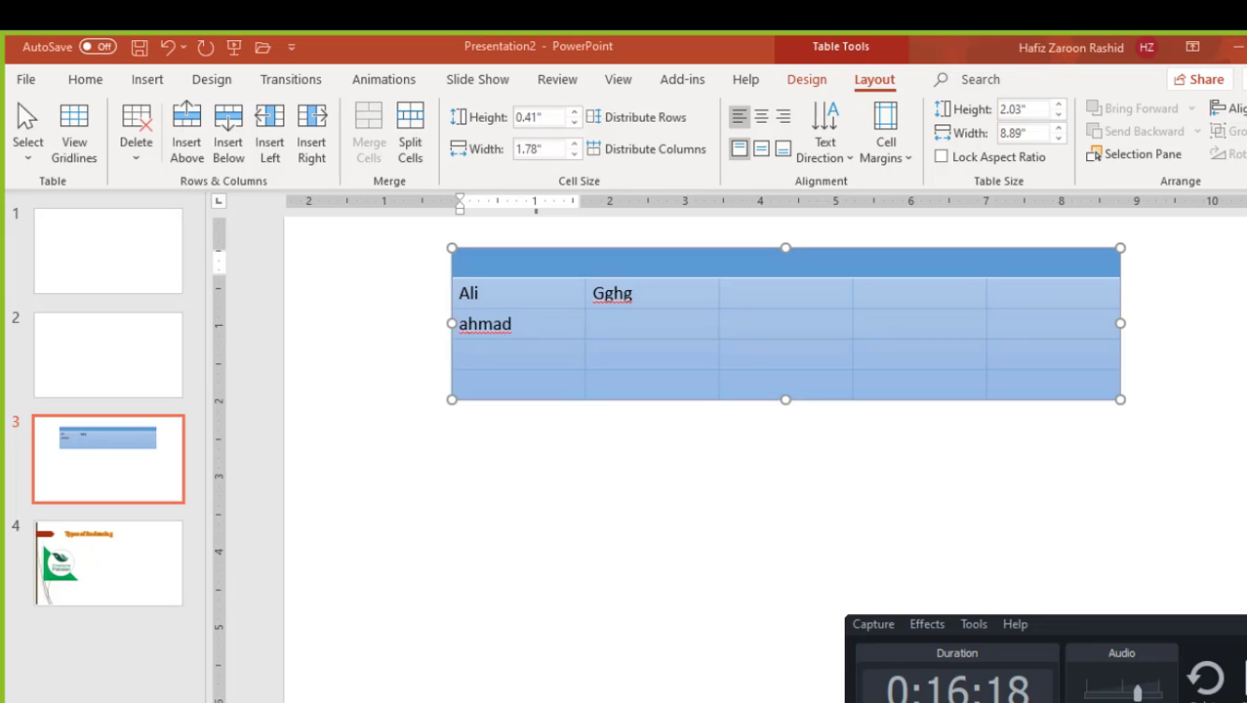